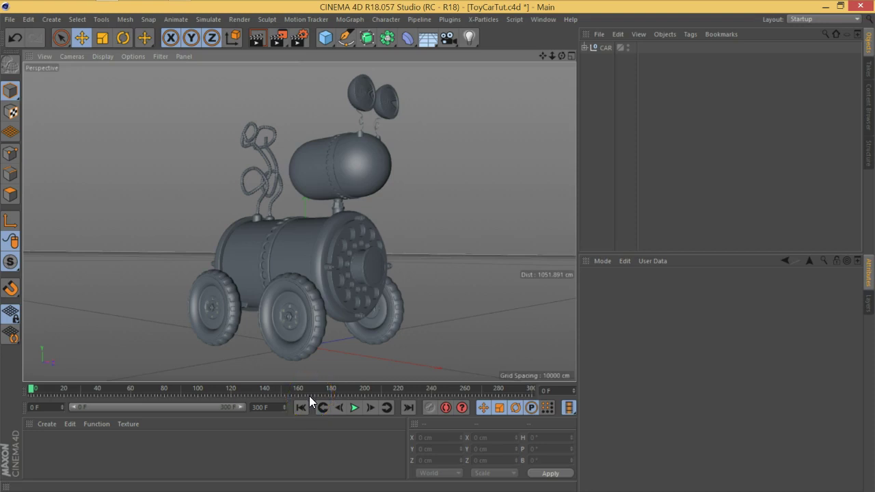
- Orbit and zoom in on the toy car over the grid floor, then widen the viewport
mouse_move(294, 283)
left_mouse_down("alt")
mouse_move(307, 231)
mouse_move(309, 275)
mouse_move(329, 296)
left_mouse_up("alt")
scroll(311, 267, "down", 3)
scroll(339, 288, "down", 2)
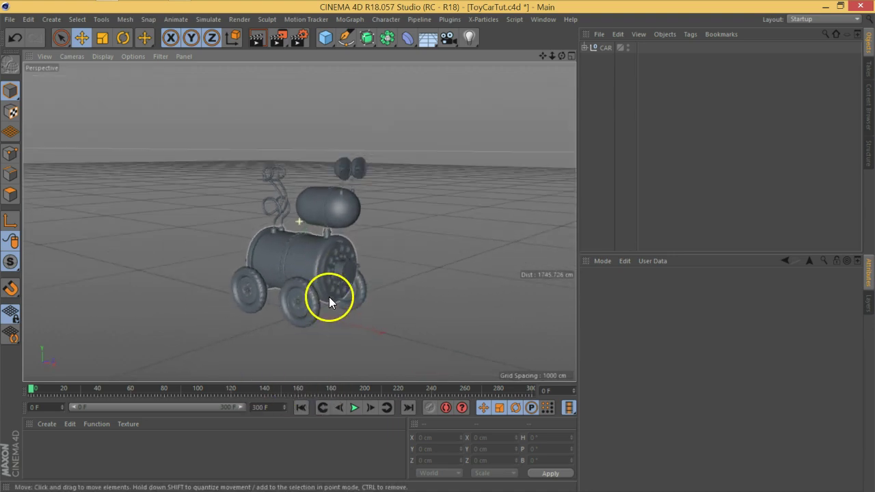
scroll(311, 256, "up", 2)
left_click_drag(312, 256, 342, 267, "alt")
scroll(329, 266, "up", 2)
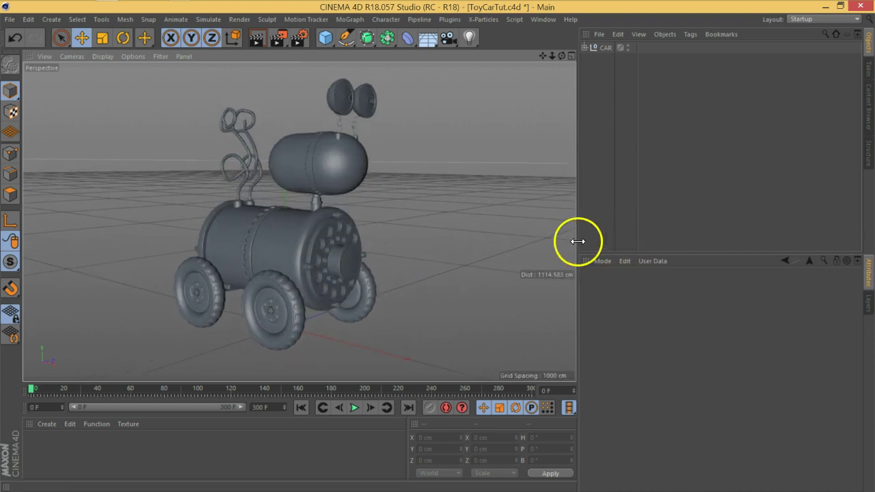
left_click_drag(578, 241, 610, 242)
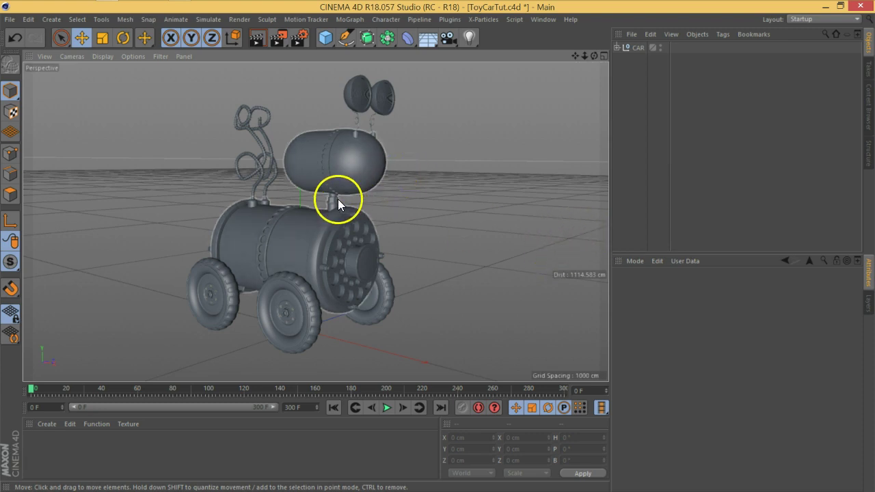
- Orbit around the toy car from low, side and front angles, zooming out to inspect it
mouse_move(351, 290)
left_mouse_down("alt")
mouse_move(383, 260)
mouse_move(345, 251)
mouse_move(370, 257)
mouse_move(364, 214)
mouse_move(342, 232)
left_mouse_up("alt")
scroll(357, 221, "down", 2)
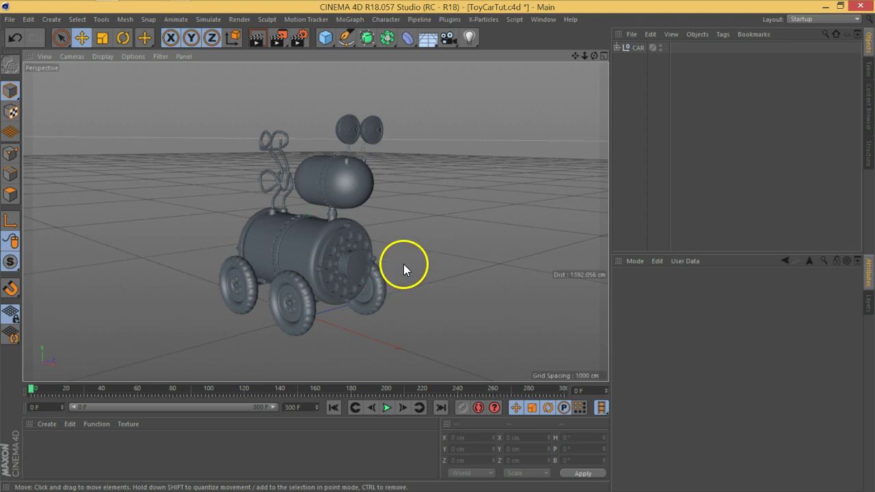
middle_click_drag(354, 302, 363, 297, "alt")
mouse_move(363, 297)
left_mouse_down("alt")
mouse_move(359, 286)
mouse_move(392, 270)
left_mouse_up("alt")
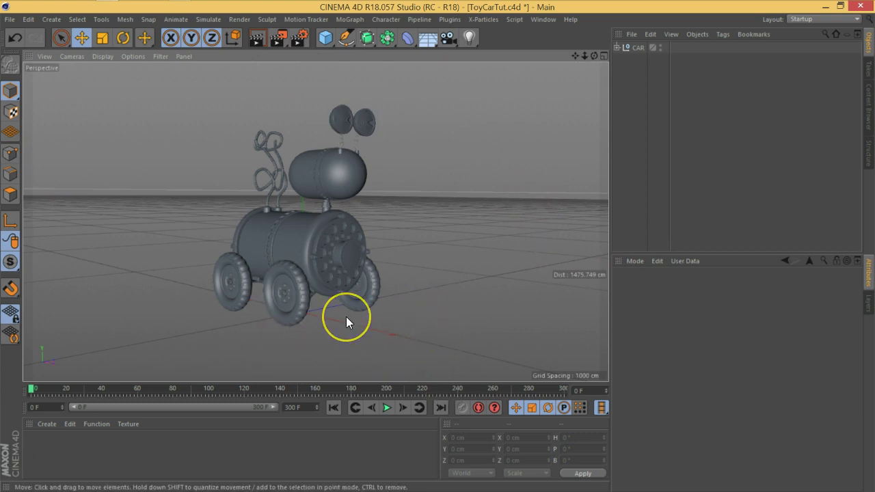
mouse_move(348, 309)
left_mouse_down("alt")
mouse_move(385, 295)
mouse_move(384, 280)
mouse_move(348, 281)
mouse_move(426, 281)
left_mouse_up("alt")
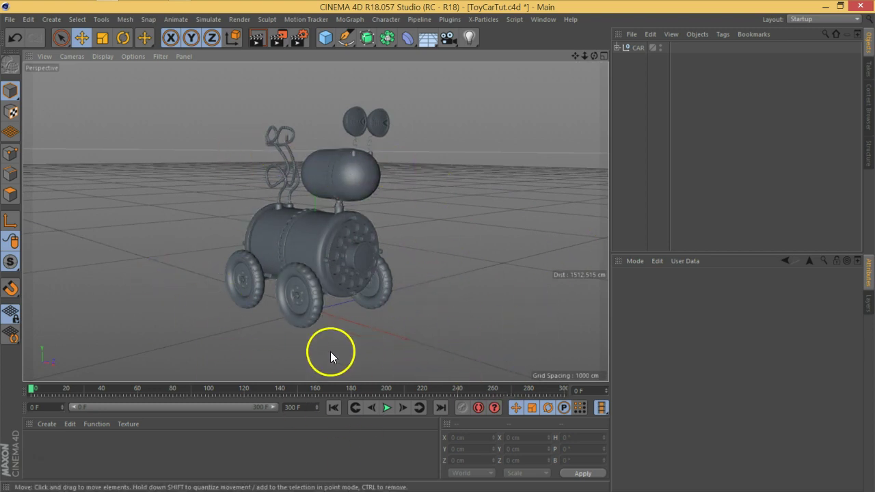
mouse_move(356, 357)
left_mouse_down("alt")
mouse_move(312, 239)
mouse_move(315, 313)
mouse_move(346, 336)
mouse_move(321, 223)
mouse_move(349, 304)
mouse_move(345, 276)
mouse_move(365, 277)
left_mouse_up("alt")
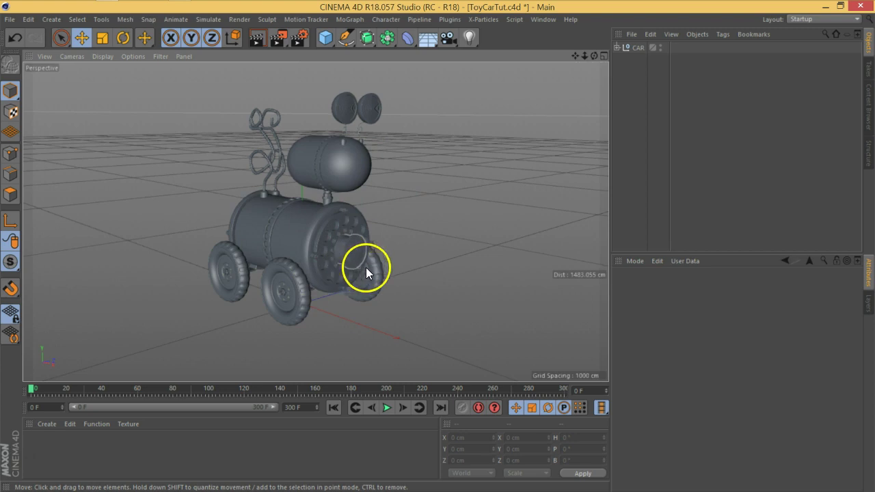
left_click_drag(394, 261, 397, 252, "alt")
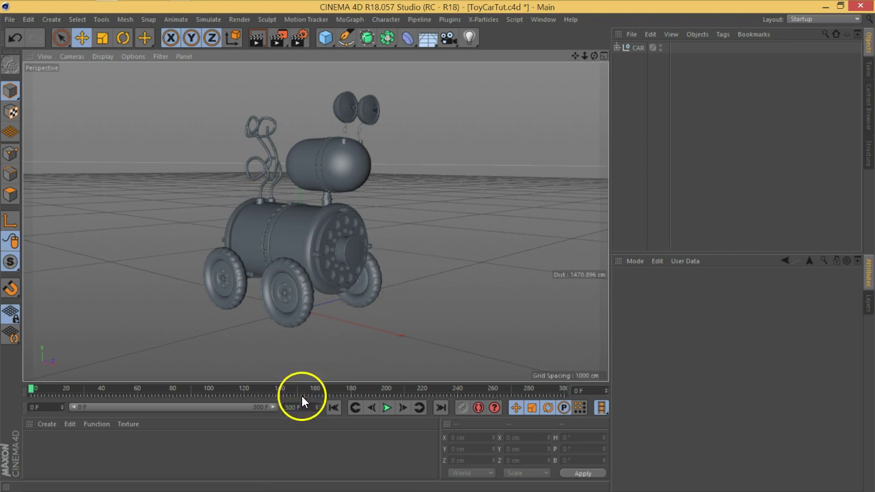
mouse_move(360, 63)
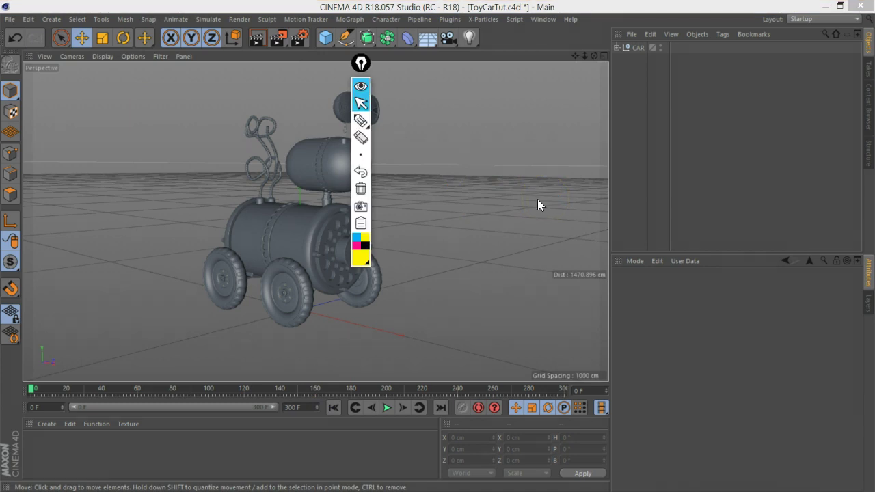
- Move the Epic Pen palette aside, try a freehand arrow at the car, and erase it
left_click_drag(361, 79, 816, 69)
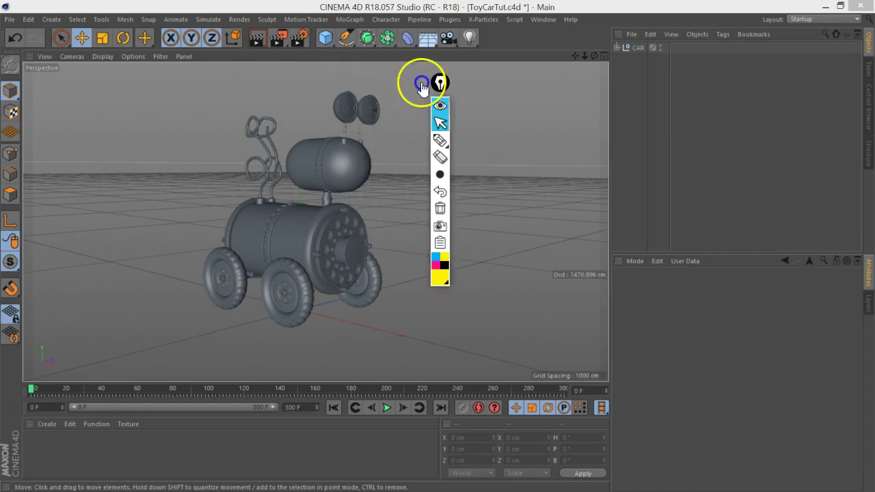
left_click(815, 112)
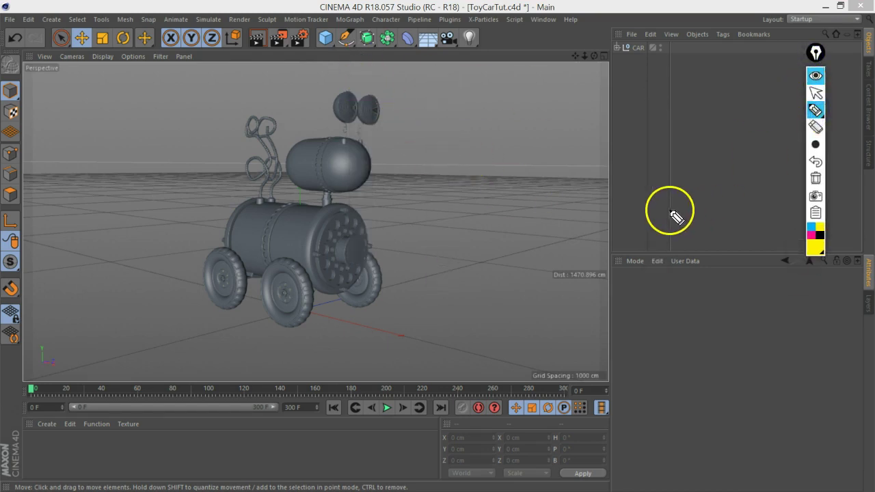
mouse_move(455, 218)
left_mouse_down()
mouse_move(505, 254)
mouse_move(469, 173)
left_mouse_up()
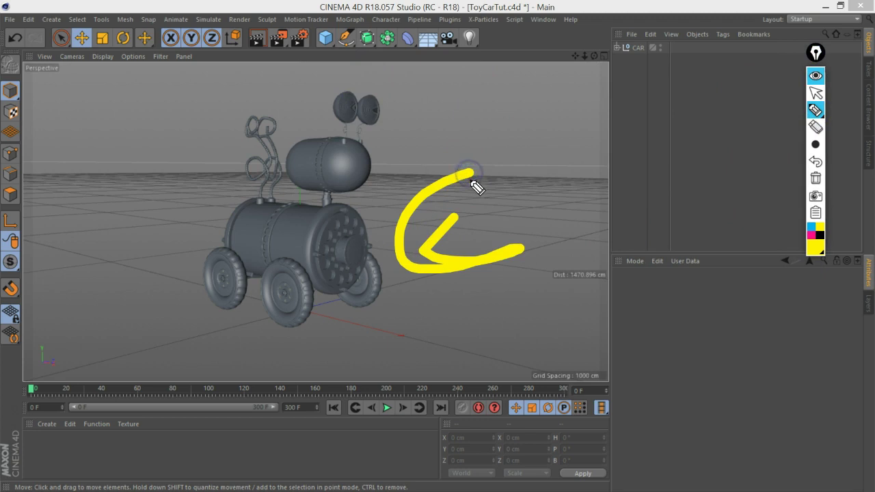
left_click(815, 178)
- With a smaller pen size, sketch a sun whose light rays hit the car's head
left_click(815, 144)
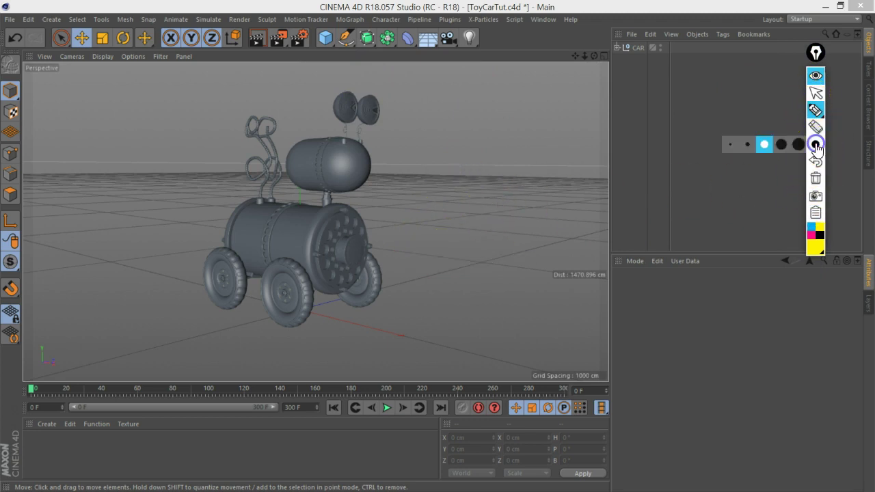
left_click(748, 146)
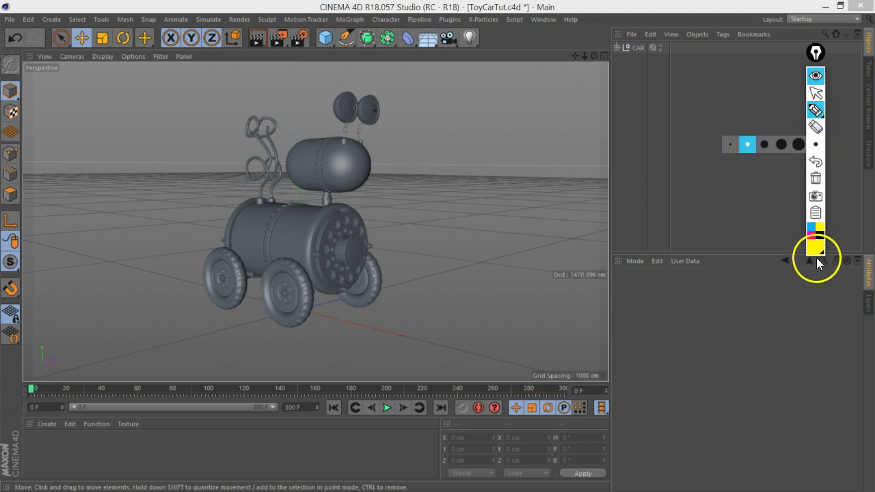
left_click(407, 218)
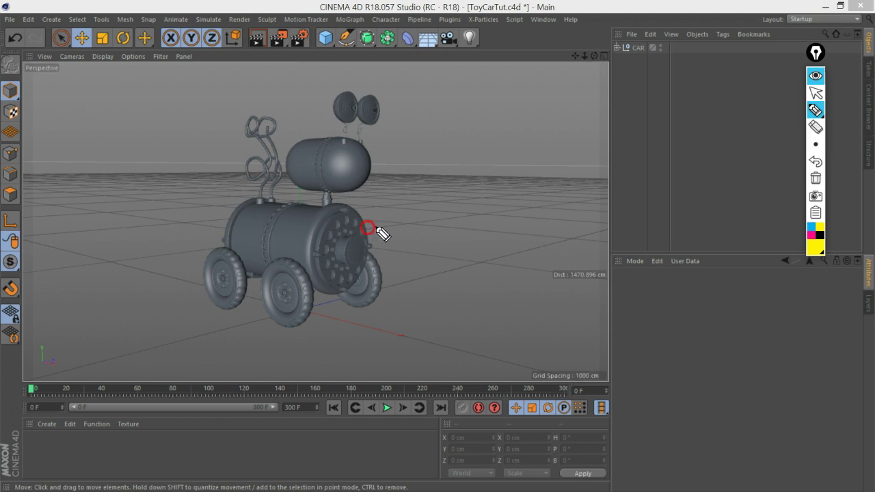
left_click(388, 213)
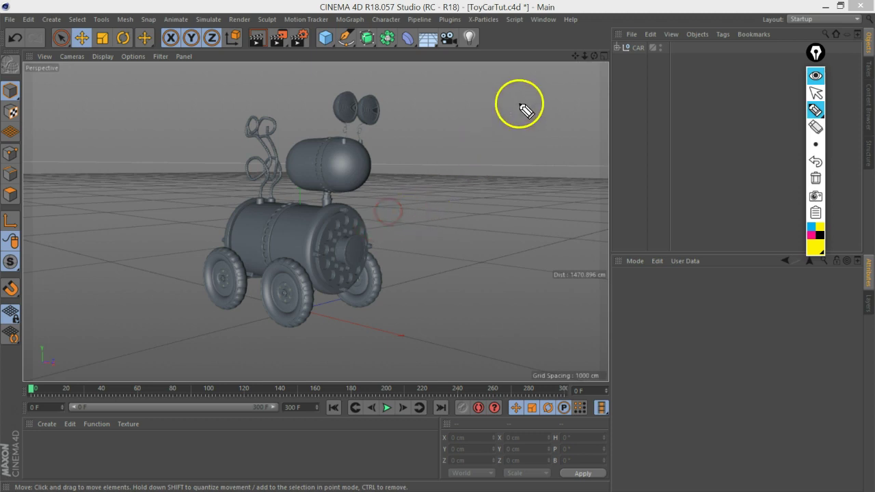
left_click_drag(507, 74, 539, 123)
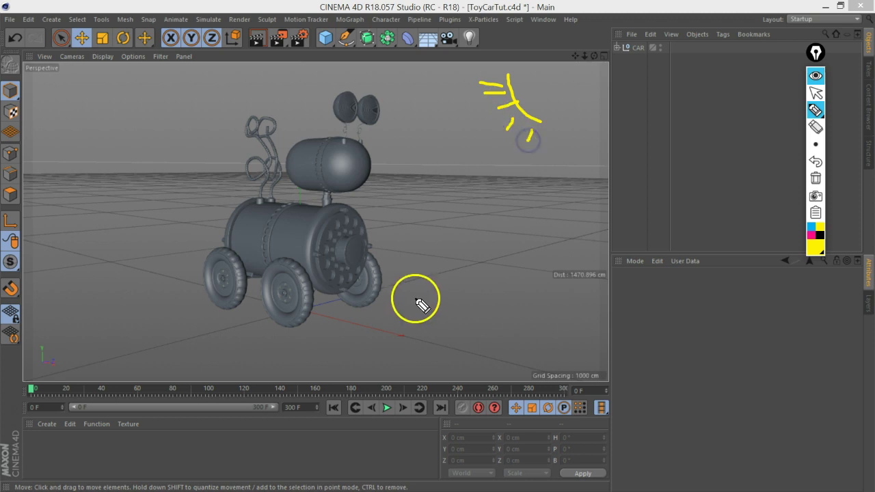
mouse_move(497, 100)
left_mouse_down()
mouse_move(395, 125)
mouse_move(454, 133)
mouse_move(375, 164)
mouse_move(414, 166)
left_mouse_up()
mouse_move(530, 109)
left_mouse_down()
mouse_move(536, 140)
mouse_move(380, 194)
mouse_move(427, 195)
left_mouse_up()
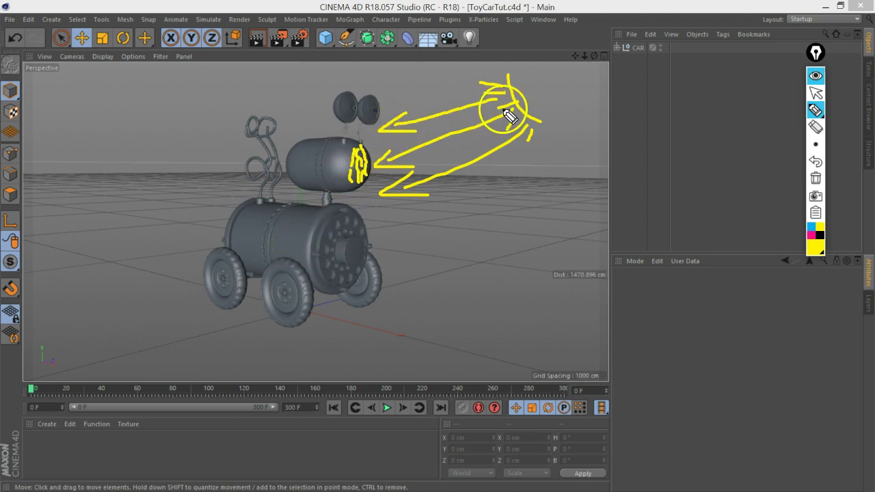
- Clear the yellow sketch and redraw the sun with rays striking the car's head in magenta
left_click(816, 179)
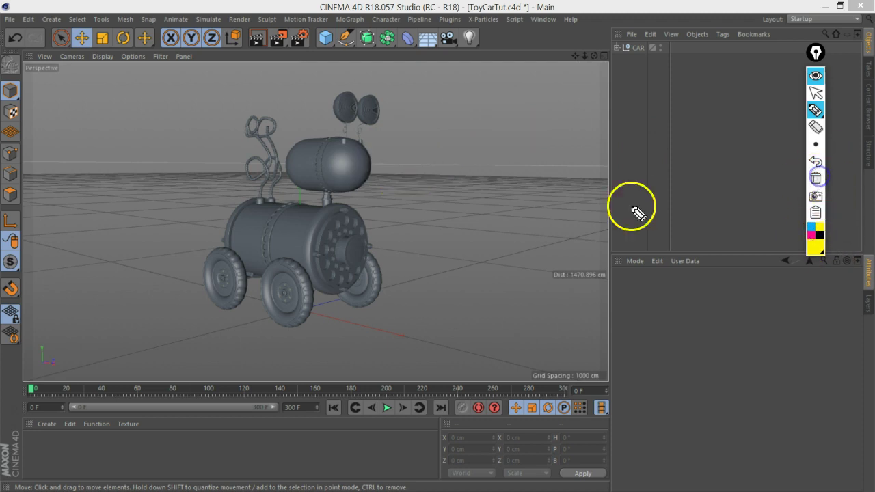
left_click(811, 235)
left_click_drag(514, 88, 548, 127)
mouse_move(484, 100)
left_mouse_down()
mouse_move(509, 101)
mouse_move(478, 121)
left_mouse_up()
left_click_drag(545, 135, 542, 151)
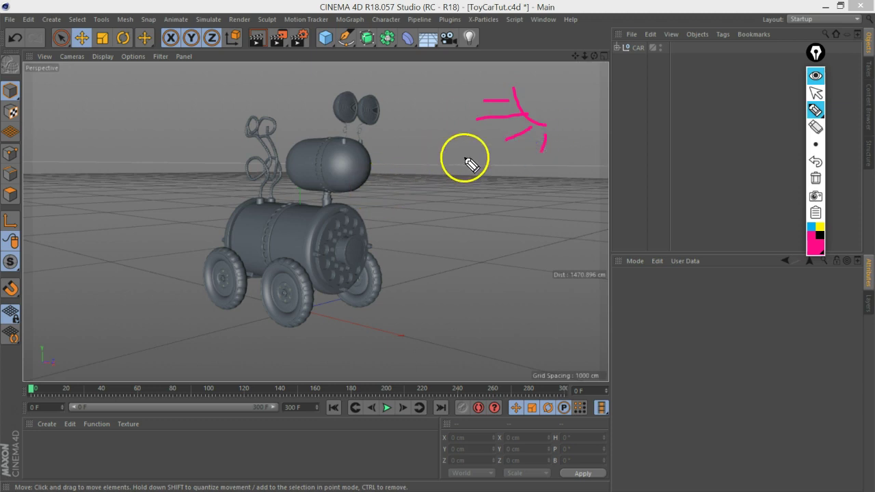
mouse_move(526, 113)
left_mouse_down()
mouse_move(426, 127)
mouse_move(369, 145)
mouse_move(360, 157)
left_mouse_up()
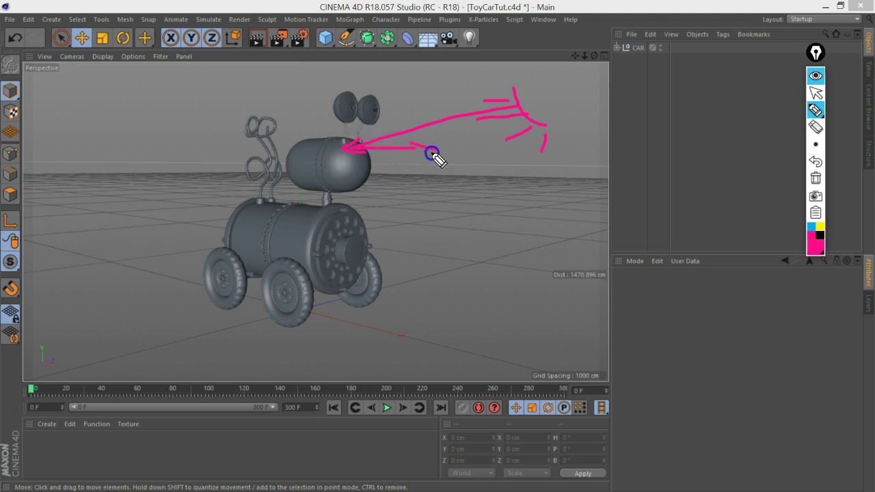
left_click_drag(432, 153, 361, 152)
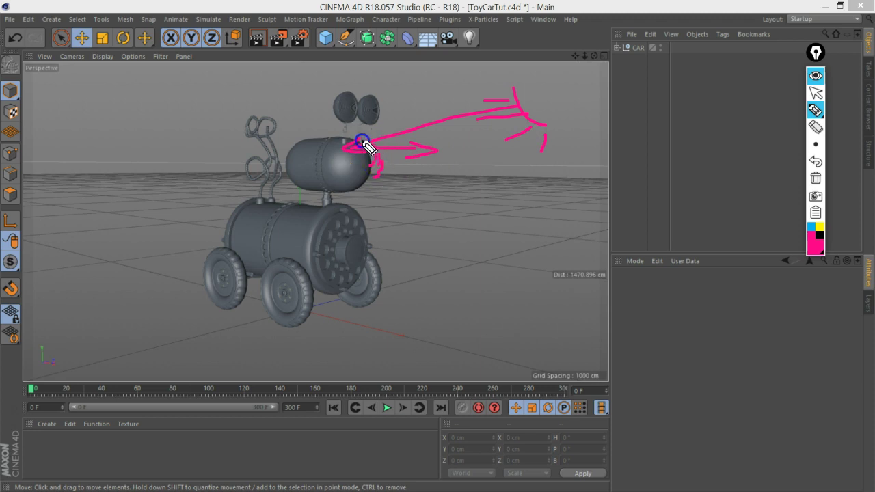
left_click_drag(349, 146, 362, 149)
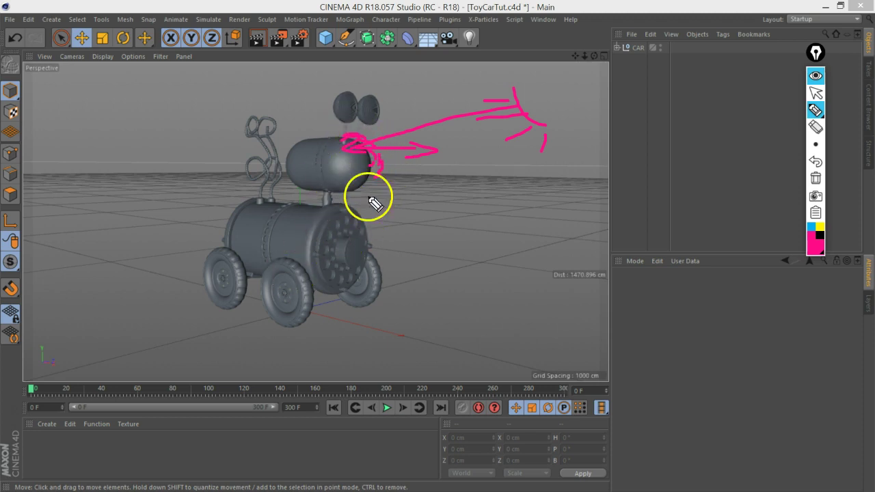
- Replace the magenta sketch with a cyan sun and ray to the car's head, then wipe it
left_click(816, 179)
left_click(812, 226)
mouse_move(534, 69)
left_mouse_down()
mouse_move(583, 108)
mouse_move(489, 82)
mouse_move(534, 96)
mouse_move(559, 124)
mouse_move(537, 107)
left_mouse_up()
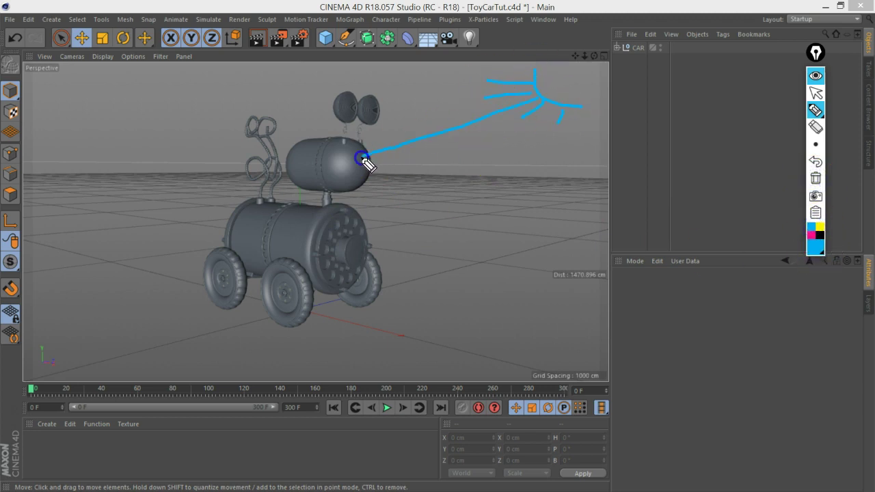
left_click_drag(365, 177, 502, 137)
left_click_drag(369, 159, 361, 192)
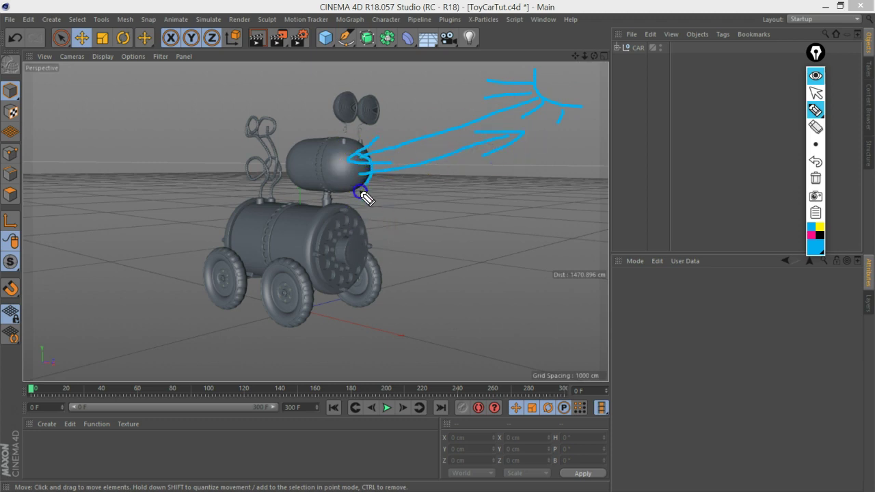
left_click(424, 234)
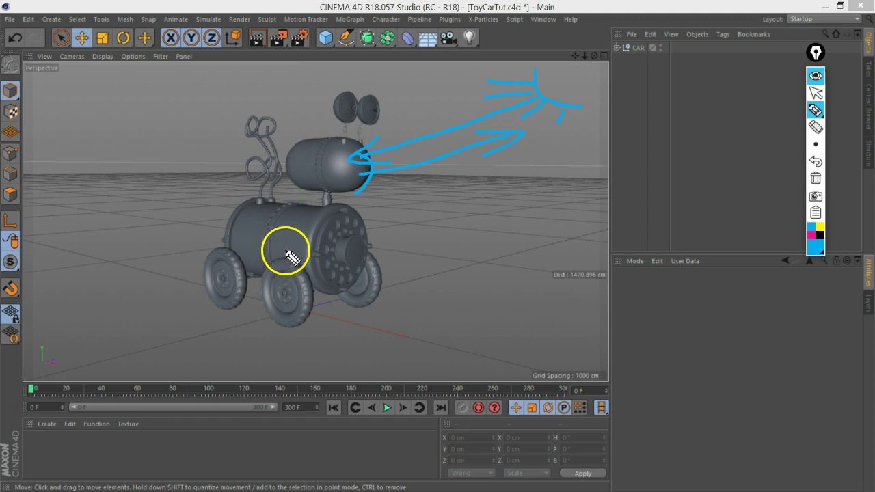
left_click(816, 178)
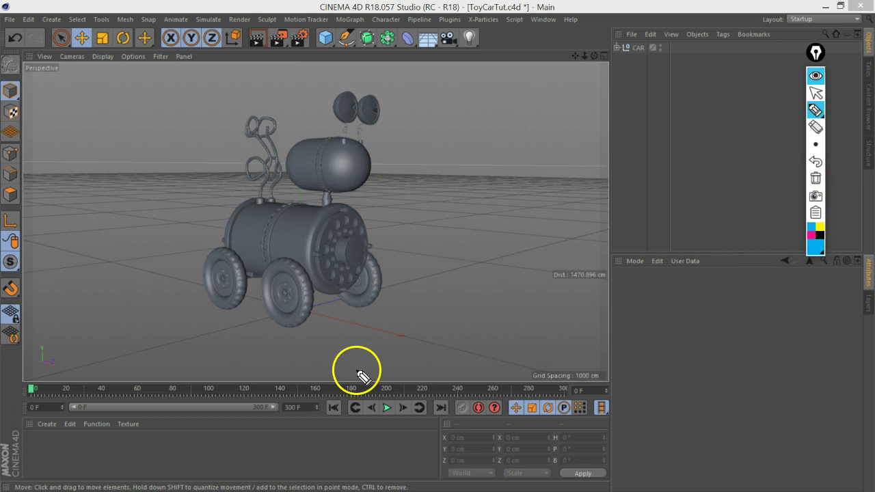
left_click(816, 93)
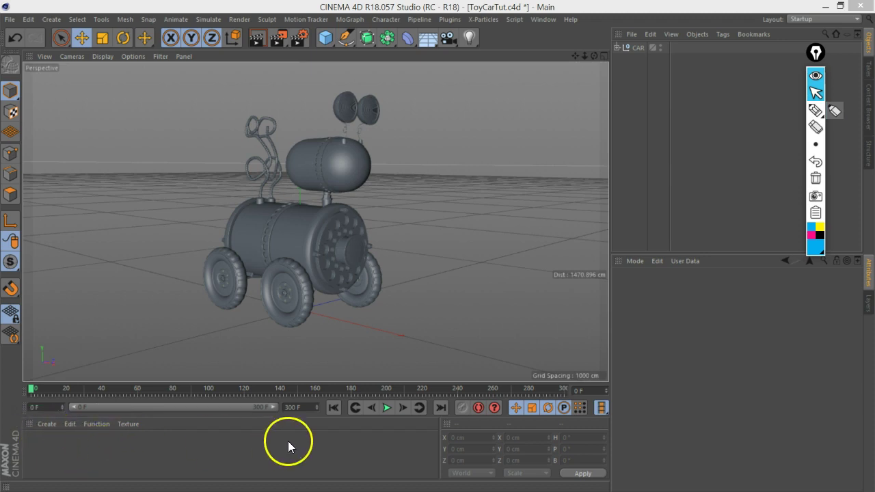
double_click(138, 454)
mouse_move(38, 441)
left_mouse_down()
mouse_move(327, 230)
mouse_move(580, 87)
left_mouse_up()
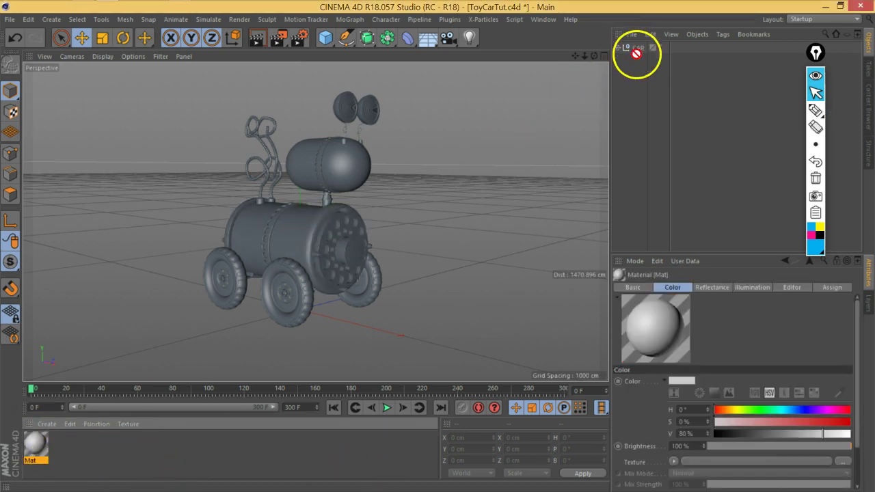
left_click_drag(636, 47, 644, 47)
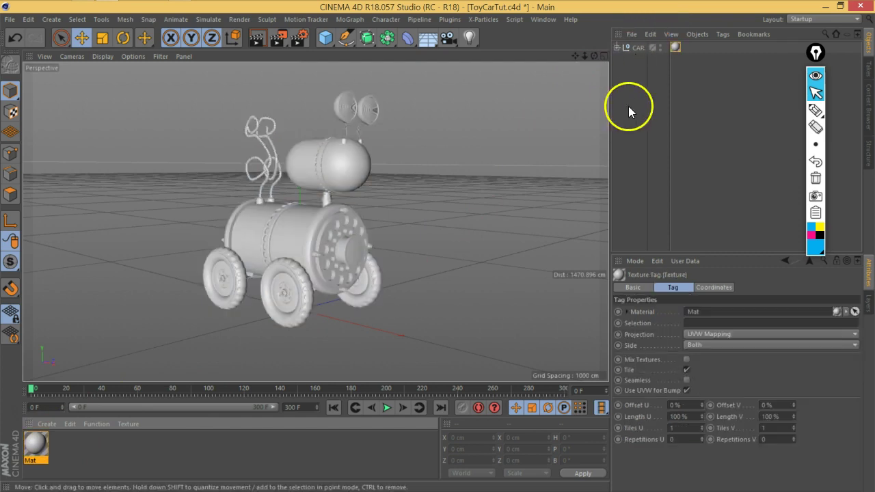
mouse_move(374, 273)
left_mouse_down("alt")
mouse_move(313, 259)
mouse_move(450, 256)
mouse_move(195, 270)
mouse_move(376, 274)
mouse_move(378, 284)
mouse_move(377, 251)
mouse_move(338, 281)
mouse_move(343, 246)
left_mouse_up("alt")
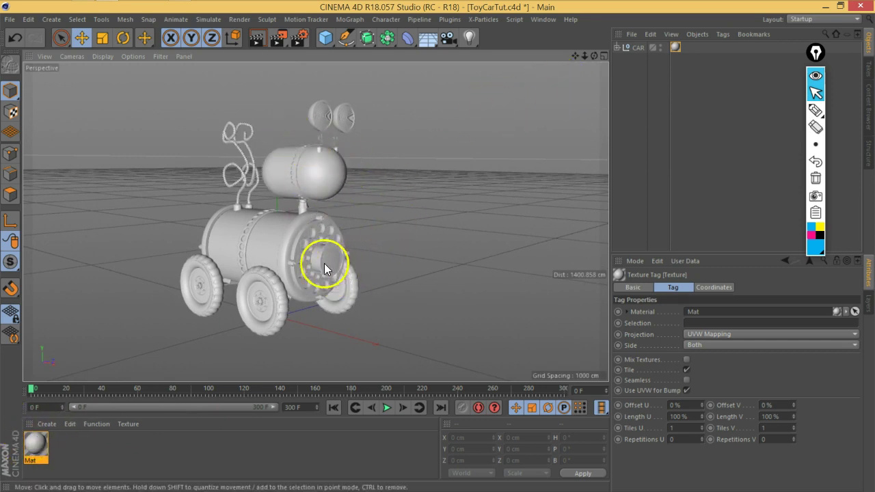
mouse_move(359, 258)
left_mouse_down("alt")
mouse_move(348, 292)
mouse_move(342, 278)
mouse_move(353, 288)
left_mouse_up("alt")
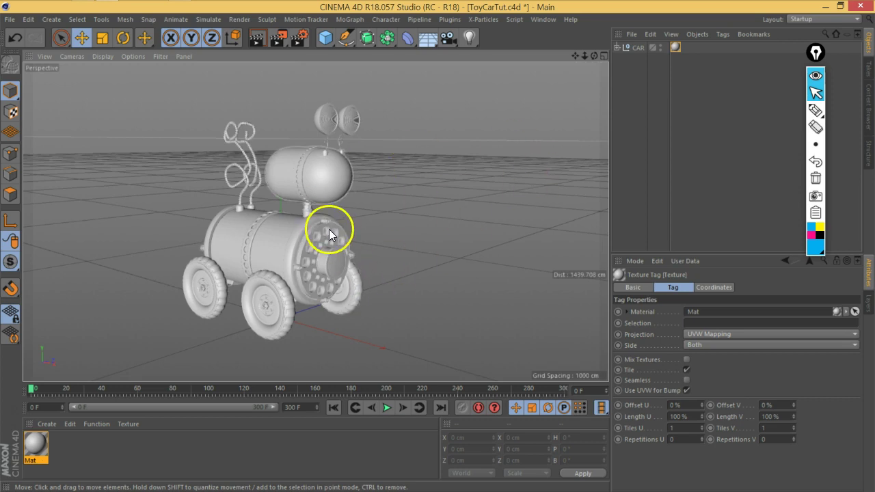
scroll(318, 243, "up", 2)
left_click_drag(319, 242, 318, 218, "alt")
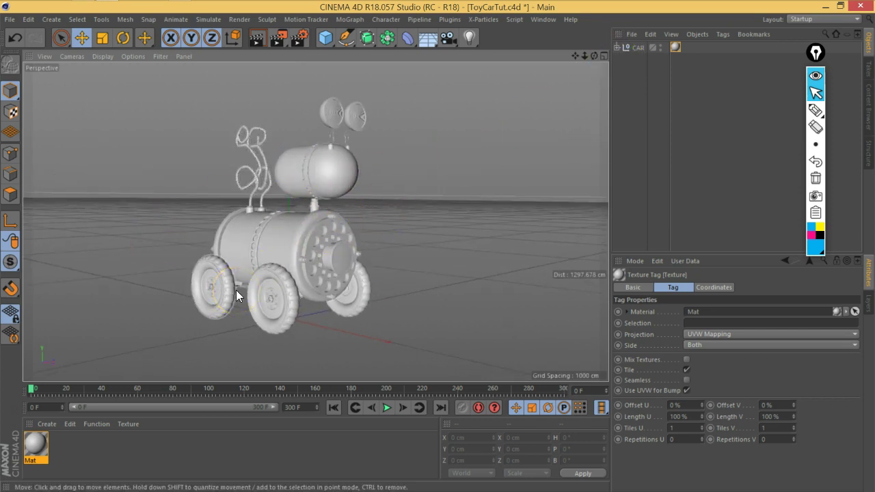
mouse_move(253, 301)
left_mouse_down("alt")
mouse_move(264, 265)
mouse_move(311, 268)
mouse_move(305, 273)
left_mouse_up("alt")
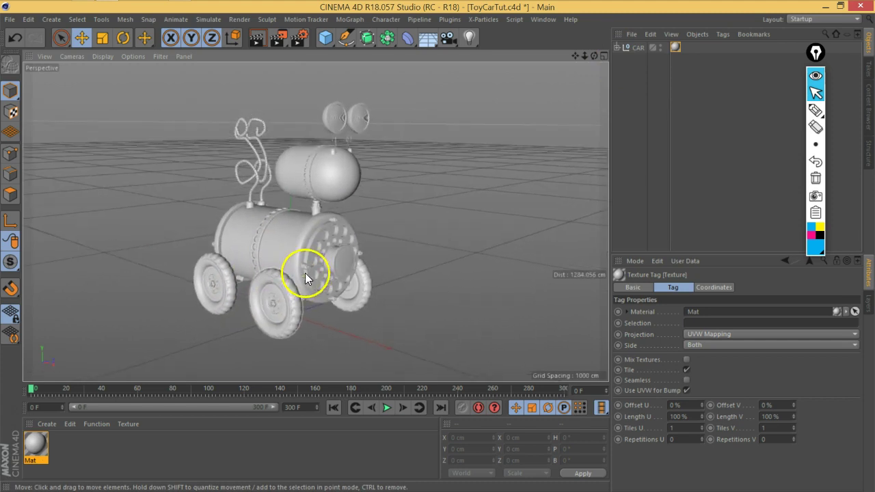
- Open the Mat material and lower its Color brightness value from 80% to 62%
double_click(36, 443)
left_click_drag(351, 104, 509, 57)
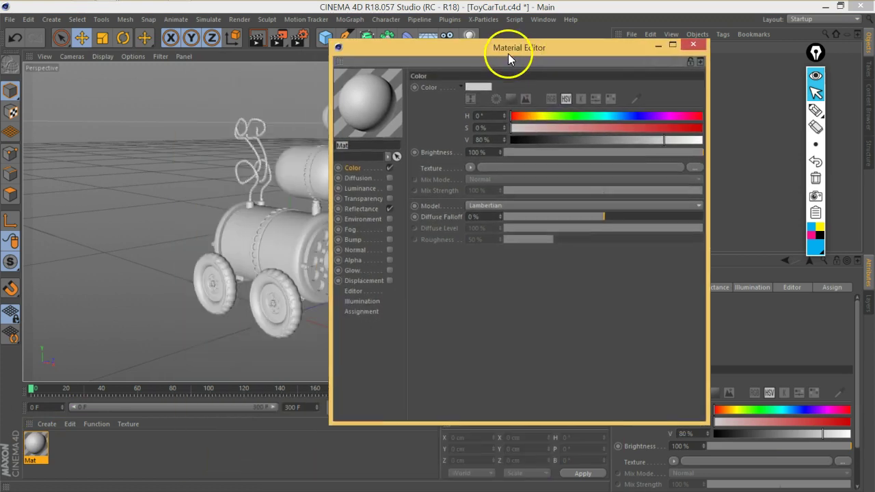
left_click(362, 217)
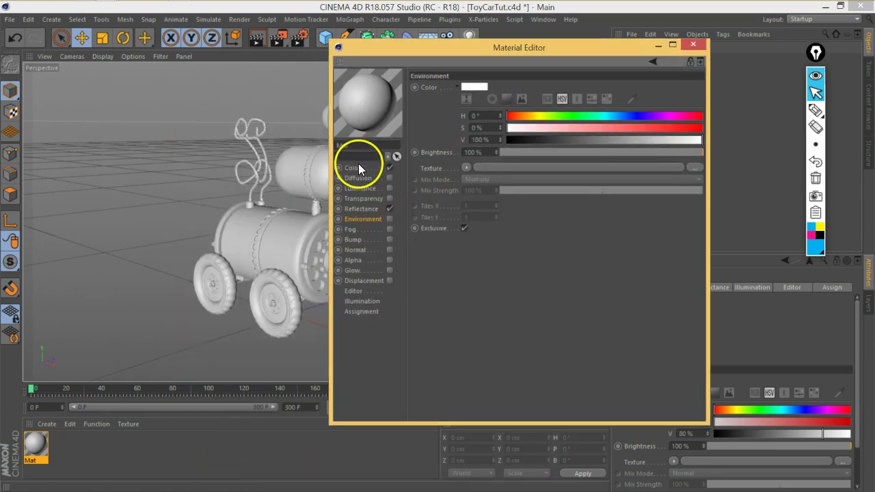
left_click(360, 168)
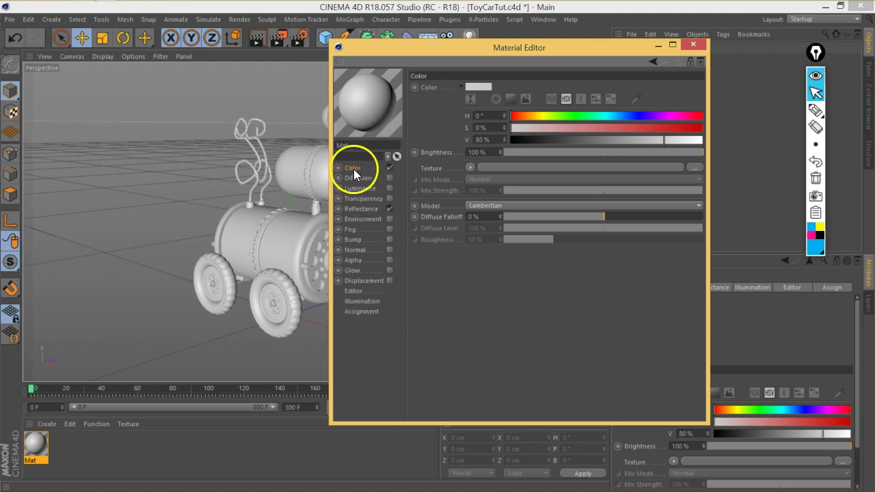
mouse_move(252, 228)
left_mouse_down("alt")
mouse_move(237, 248)
mouse_move(188, 232)
mouse_move(204, 221)
mouse_move(218, 226)
left_mouse_up("alt")
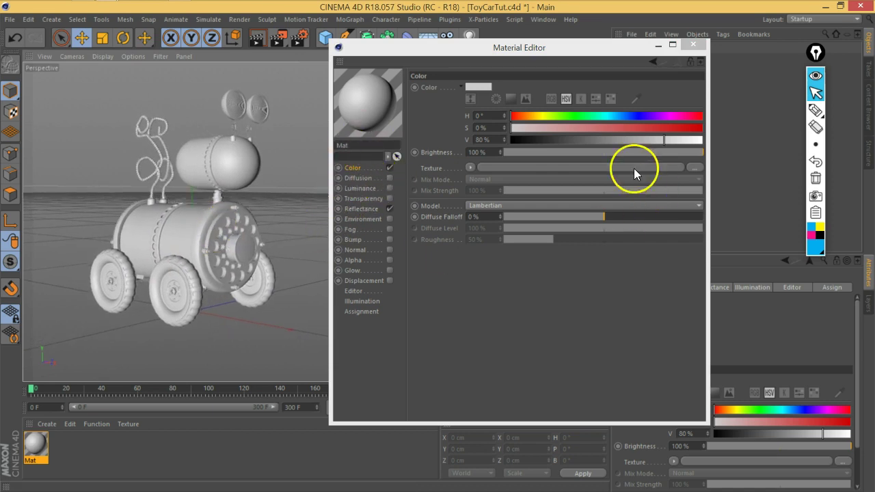
left_click_drag(664, 140, 641, 140)
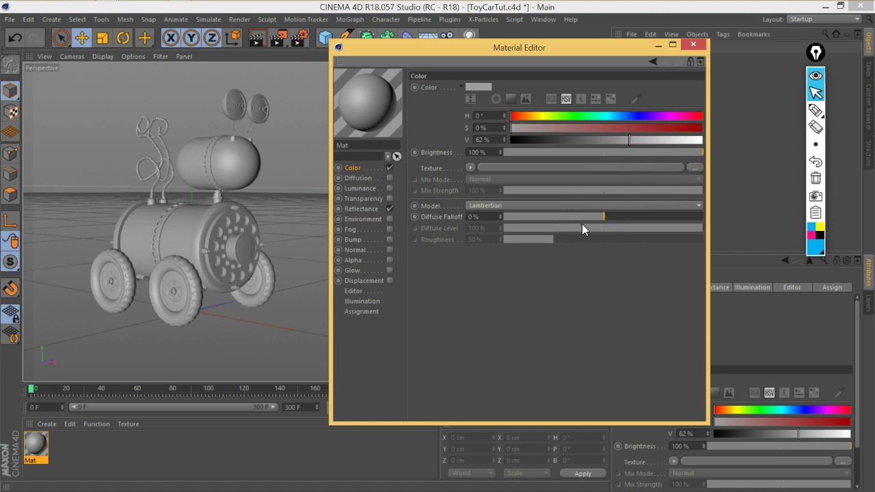
- Replace Mat's Default Specular with a GGX reflection layer in Reflectance
left_click(360, 210)
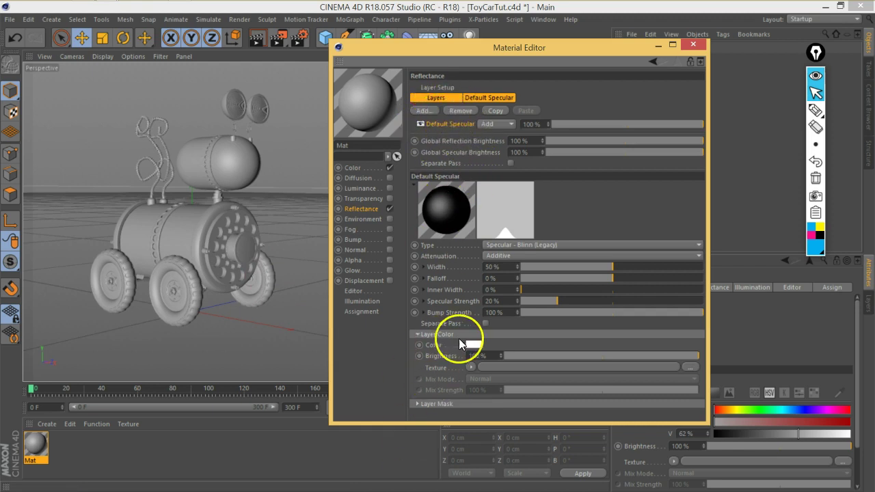
left_click(457, 110)
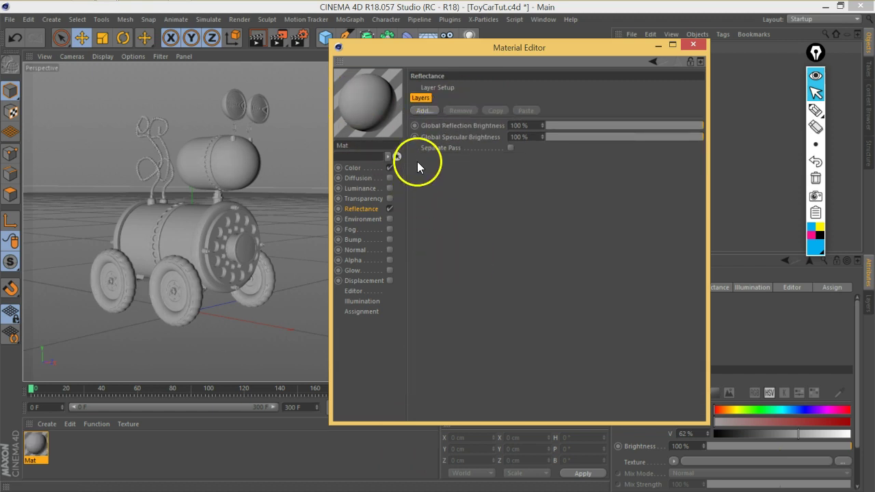
left_click(429, 112)
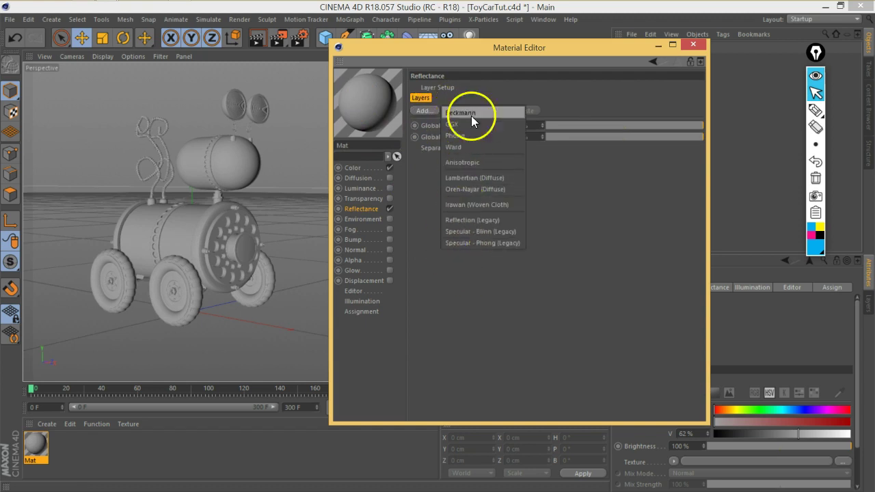
left_click(463, 123)
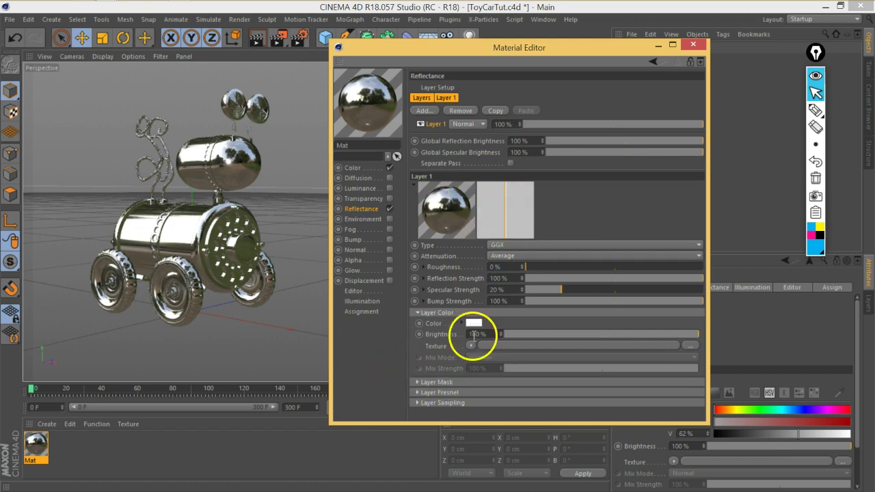
- Set the GGX layer's Fresnel to Dielectric and its roughness to 16%
left_click(424, 393)
left_click(477, 407)
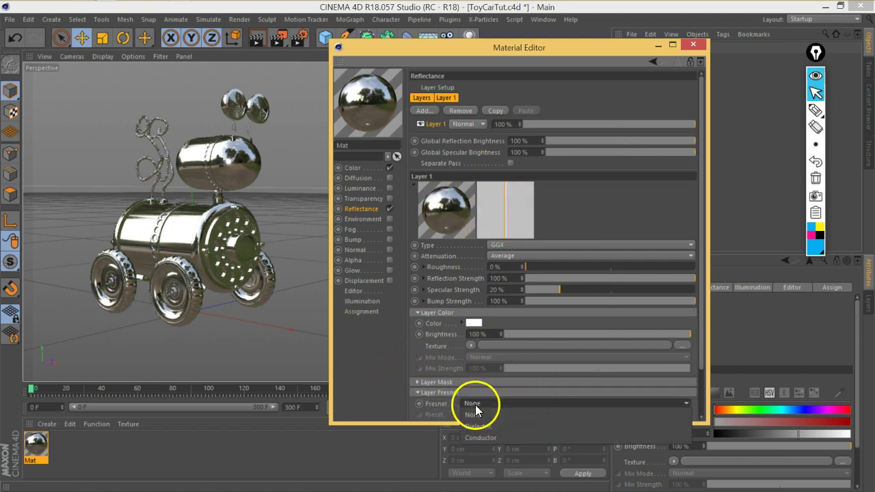
left_click(482, 429)
scroll(700, 379, "down", 2)
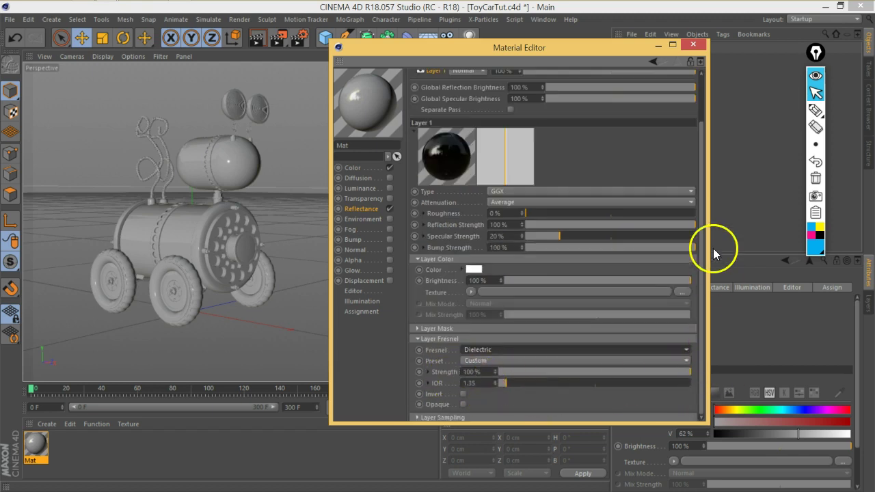
scroll(697, 242, "up", 2)
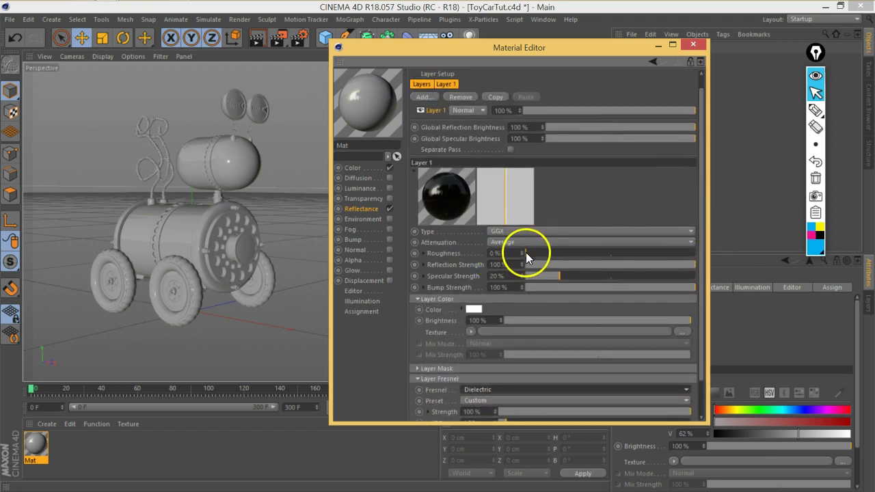
left_click_drag(536, 253, 545, 254)
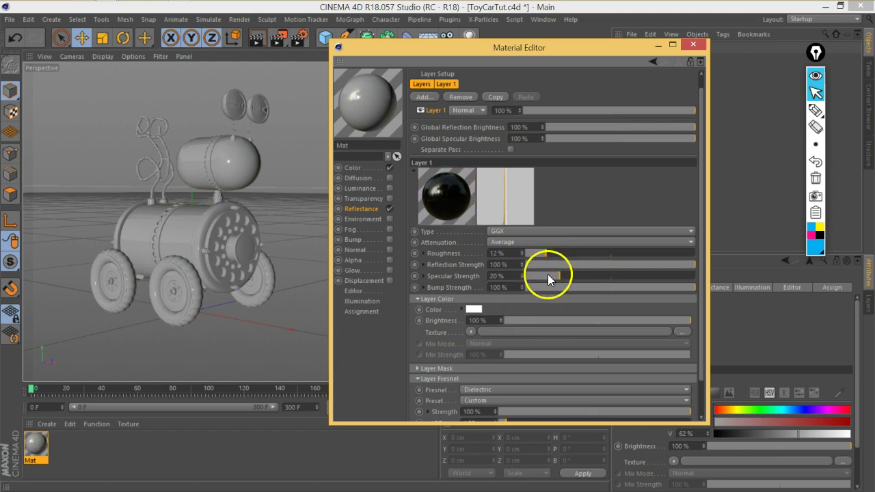
left_click_drag(550, 256, 552, 256)
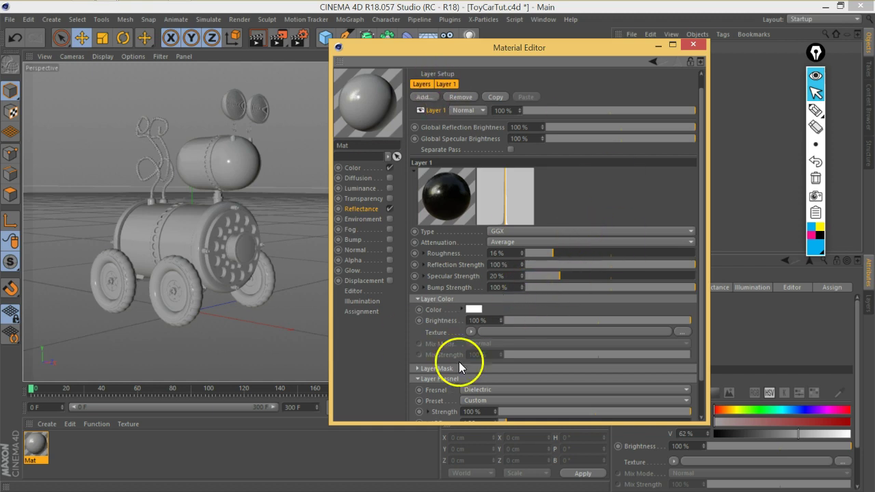
left_click(433, 379)
left_click(417, 311)
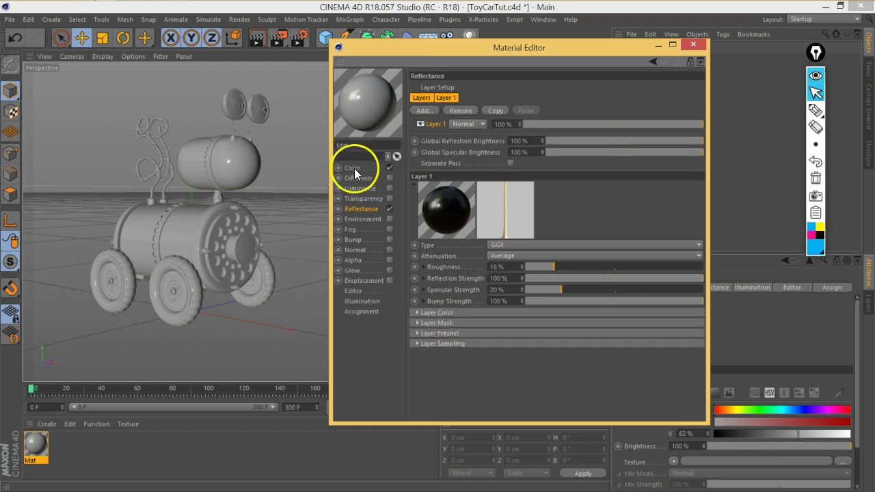
- Nudge Mat's colour value down to 54% and close the Material Editor
left_click(352, 167)
left_click(613, 141)
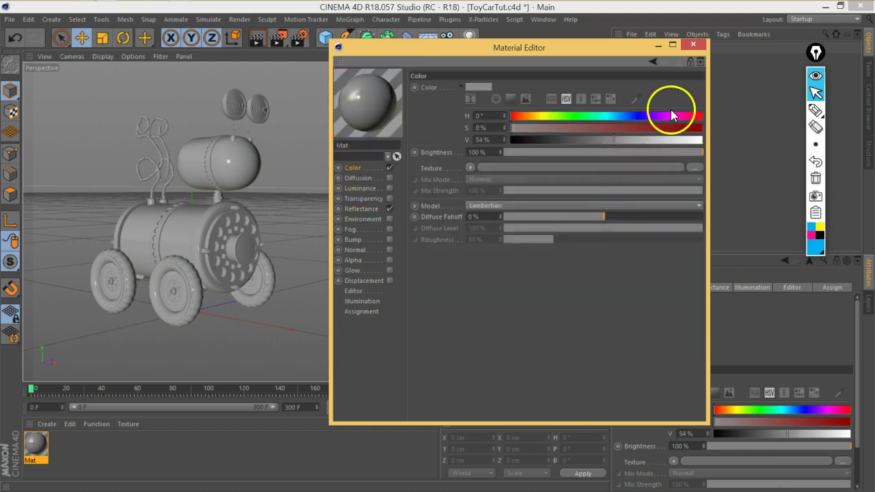
left_click(693, 45)
mouse_move(235, 275)
left_mouse_down("alt")
mouse_move(351, 239)
mouse_move(222, 242)
mouse_move(348, 228)
mouse_move(340, 250)
mouse_move(346, 244)
mouse_move(318, 230)
mouse_move(329, 244)
left_mouse_up("alt")
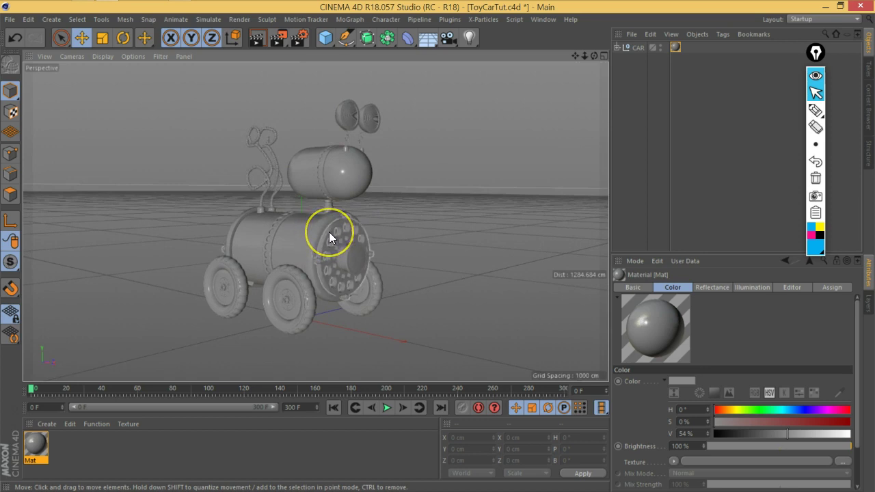
- Add a Plane object and enlarge it into a wide floor under the toy car
mouse_move(329, 232)
right_mouse_down("alt")
mouse_move(328, 242)
mouse_move(356, 262)
mouse_move(337, 260)
mouse_move(360, 234)
right_mouse_up("alt")
mouse_move(360, 234)
left_mouse_down("alt")
mouse_move(338, 247)
mouse_move(330, 286)
mouse_move(274, 305)
left_mouse_up("alt")
scroll(274, 305, "down", 2)
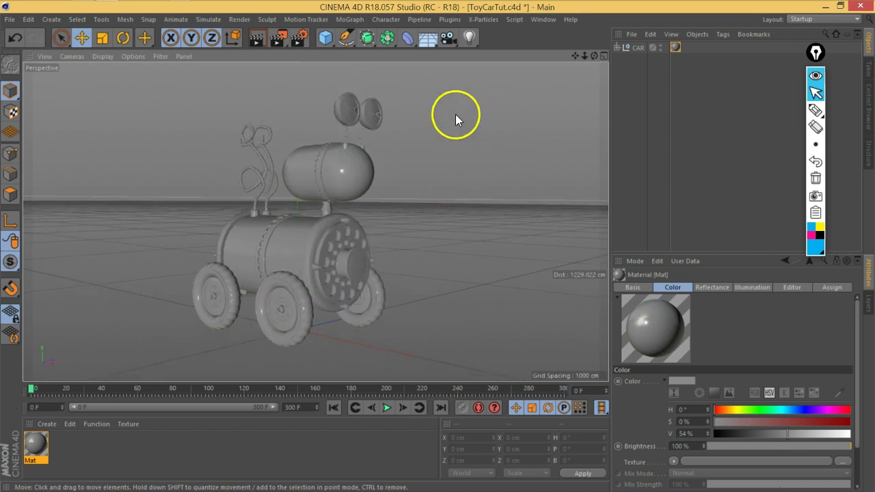
left_click_drag(331, 43, 419, 66)
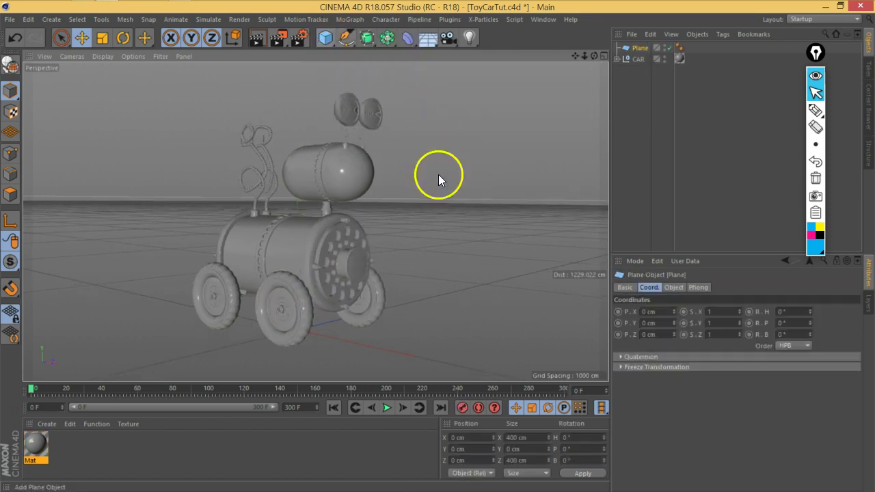
mouse_move(379, 307)
left_mouse_down("alt")
mouse_move(420, 203)
mouse_move(344, 277)
mouse_move(567, 253)
mouse_move(362, 303)
mouse_move(277, 294)
mouse_move(319, 305)
left_mouse_up("alt")
scroll(344, 277, "down", 2)
scroll(344, 277, "down", 2)
mouse_move(335, 264)
left_mouse_down()
mouse_move(498, 340)
mouse_move(438, 246)
left_mouse_up()
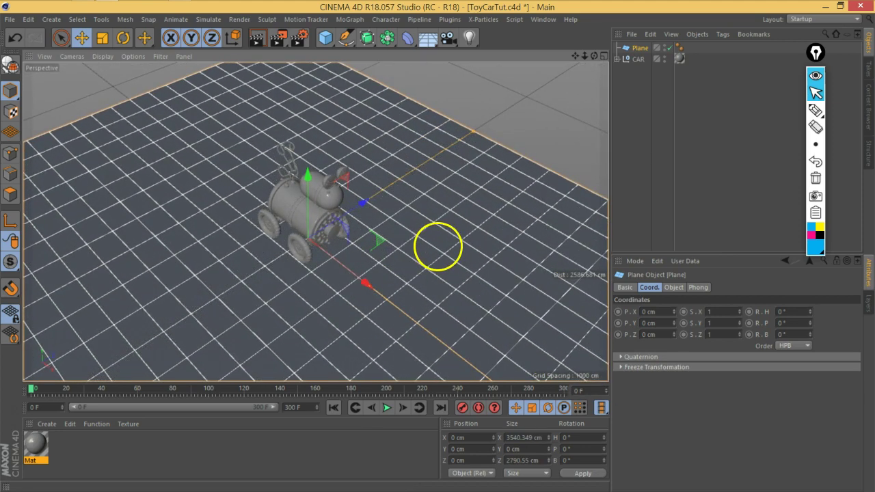
- Select the plane together with CAR and raise both slightly on Y
mouse_move(285, 219)
left_mouse_down("alt")
mouse_move(406, 260)
mouse_move(350, 255)
mouse_move(404, 222)
mouse_move(404, 207)
mouse_move(376, 207)
mouse_move(322, 248)
mouse_move(385, 263)
mouse_move(417, 259)
mouse_move(420, 274)
mouse_move(296, 249)
mouse_move(306, 234)
mouse_move(294, 233)
mouse_move(418, 305)
mouse_move(405, 229)
mouse_move(523, 197)
left_mouse_up("alt")
scroll(323, 247, "up", 3)
left_click(638, 60, "ctrl")
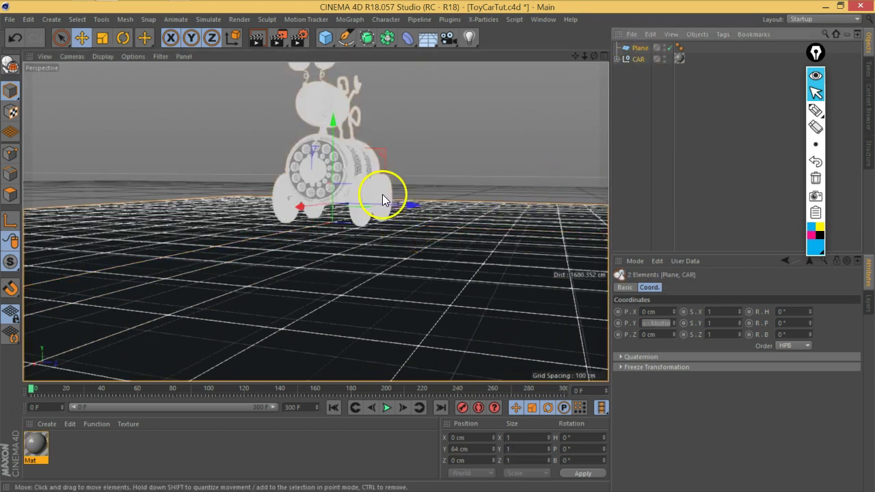
left_click_drag(332, 142, 332, 141)
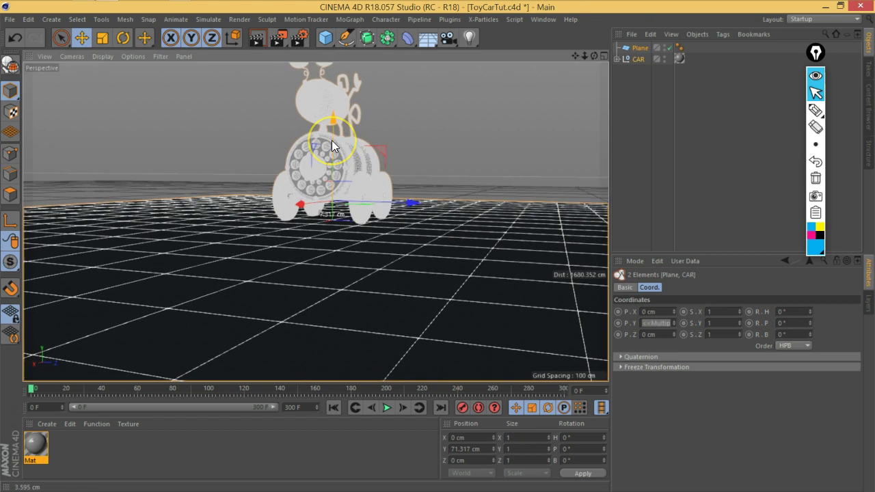
mouse_move(249, 224)
left_mouse_down("alt")
mouse_move(386, 228)
mouse_move(382, 200)
mouse_move(361, 220)
mouse_move(418, 154)
mouse_move(369, 196)
mouse_move(356, 196)
left_mouse_up("alt")
left_click(418, 154)
left_click(103, 56)
- Switch the viewport to Gouraud Shading (Lines) and begin renaming the Mat material
left_click(113, 83)
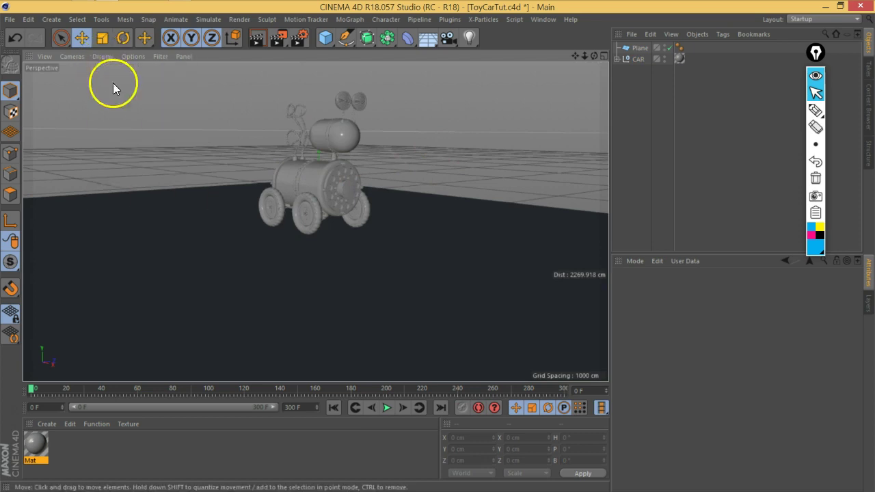
mouse_move(396, 221)
left_mouse_down("alt")
mouse_move(364, 226)
mouse_move(367, 240)
mouse_move(371, 214)
mouse_move(329, 211)
mouse_move(361, 172)
mouse_move(342, 254)
mouse_move(336, 235)
left_mouse_up("alt")
scroll(328, 210, "up", 3)
scroll(335, 235, "down", 3)
mouse_move(401, 239)
left_mouse_down("alt")
mouse_move(395, 224)
mouse_move(366, 226)
left_mouse_up("alt")
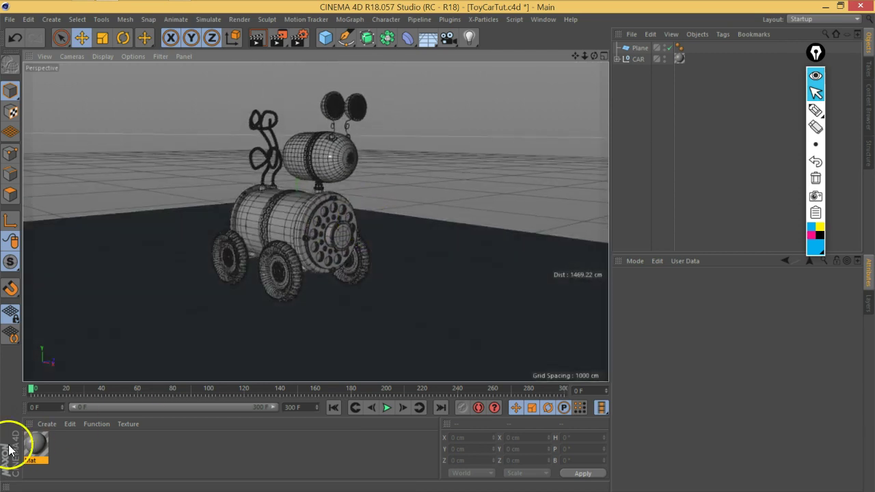
double_click(44, 462)
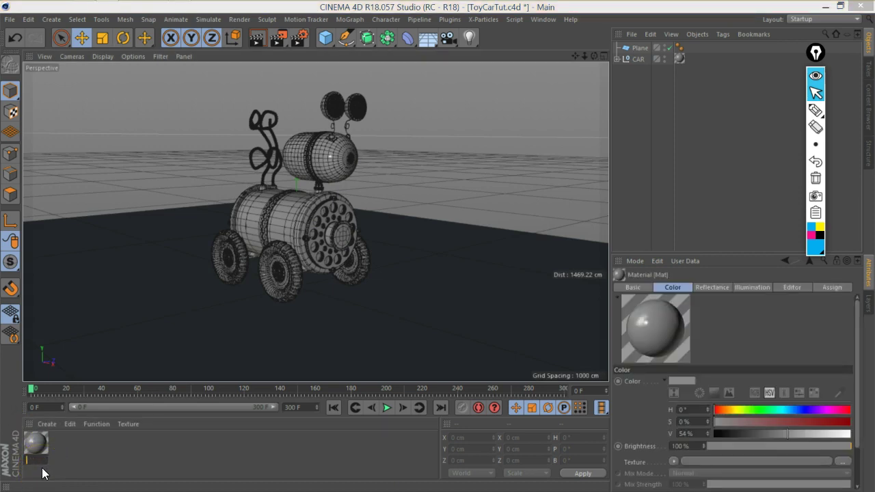
type("Car")
- Confirm the material name, create a new Mat material and brighten its colour to 88%
key("Return")
left_click(29, 471)
double_click(89, 446)
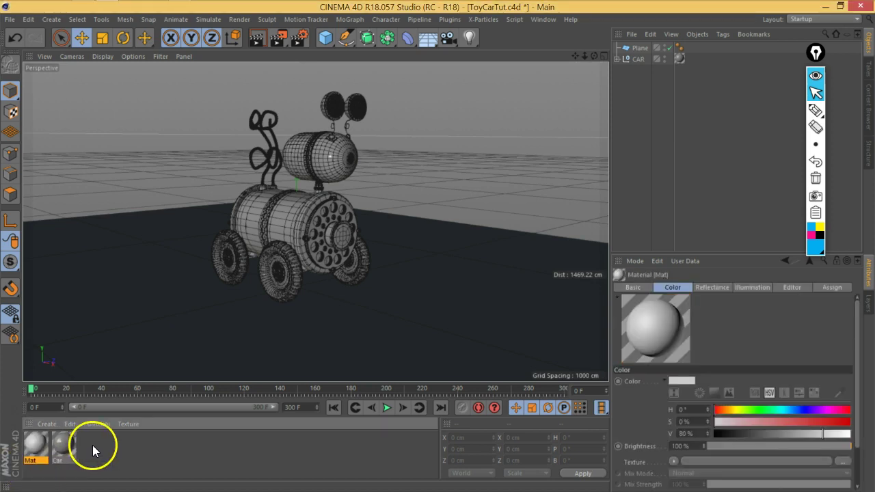
double_click(44, 439)
mouse_move(317, 60)
left_mouse_down()
mouse_move(635, 47)
mouse_move(463, 46)
left_mouse_up()
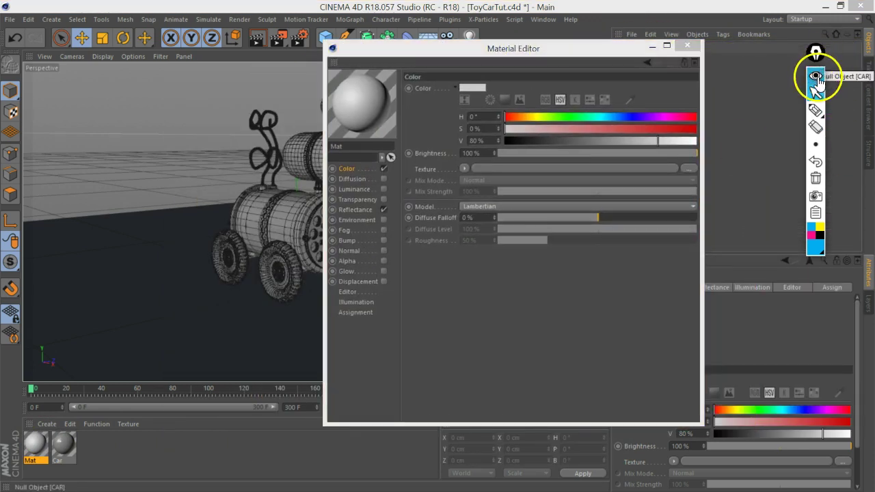
left_click(816, 85)
left_click(817, 77)
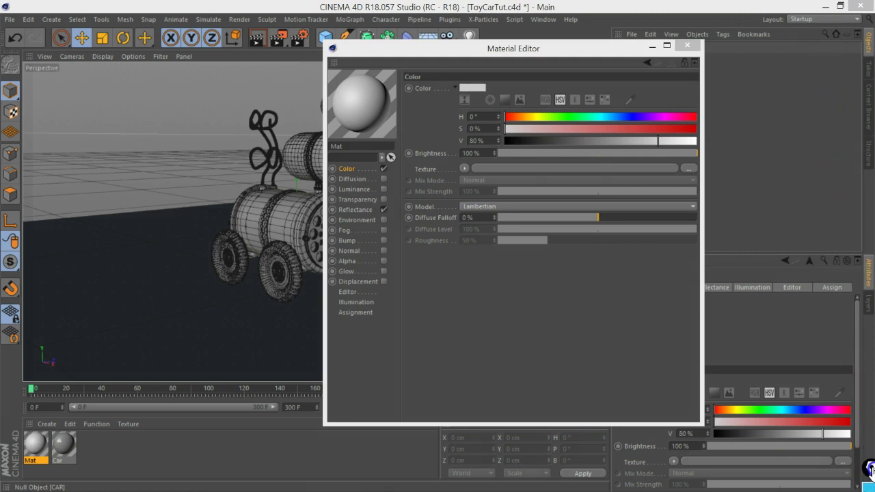
left_click_drag(658, 142, 673, 142)
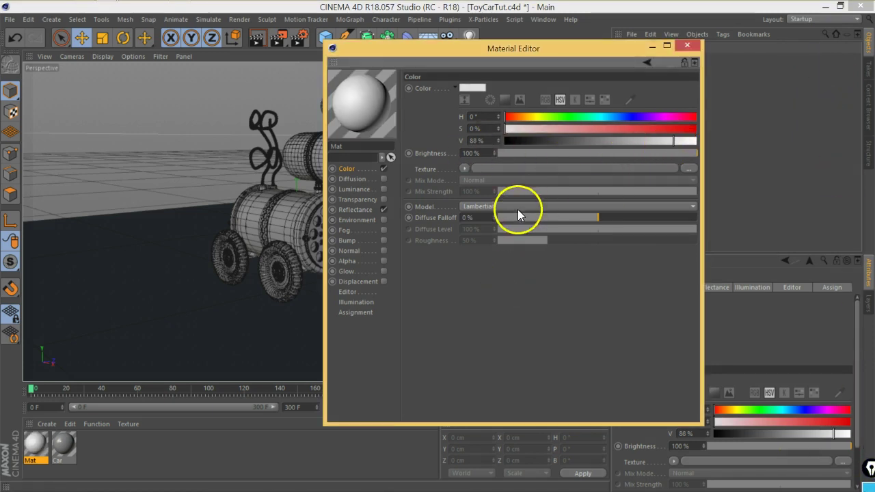
- Give Mat a Beckmann Dielectric reflection at 23% roughness and apply it to the Plane
left_click(363, 210)
left_click(450, 118)
left_click(419, 113)
left_click(451, 115)
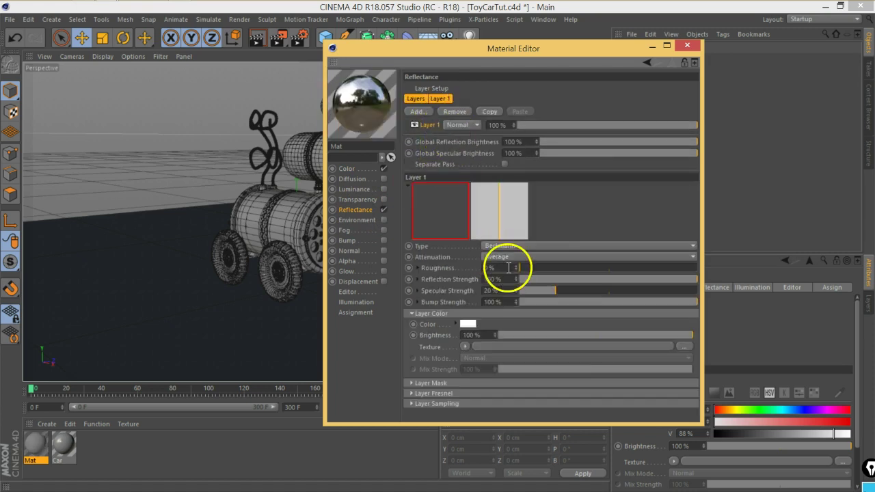
left_click_drag(568, 268, 583, 267)
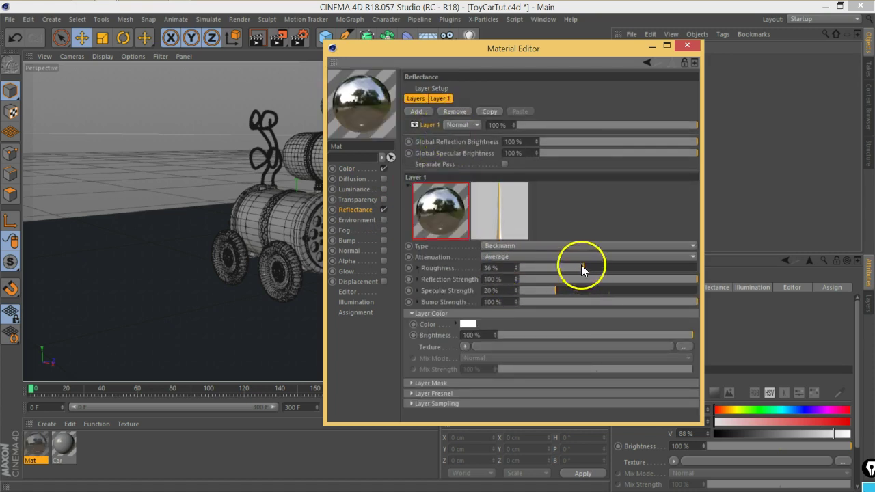
left_click(462, 393)
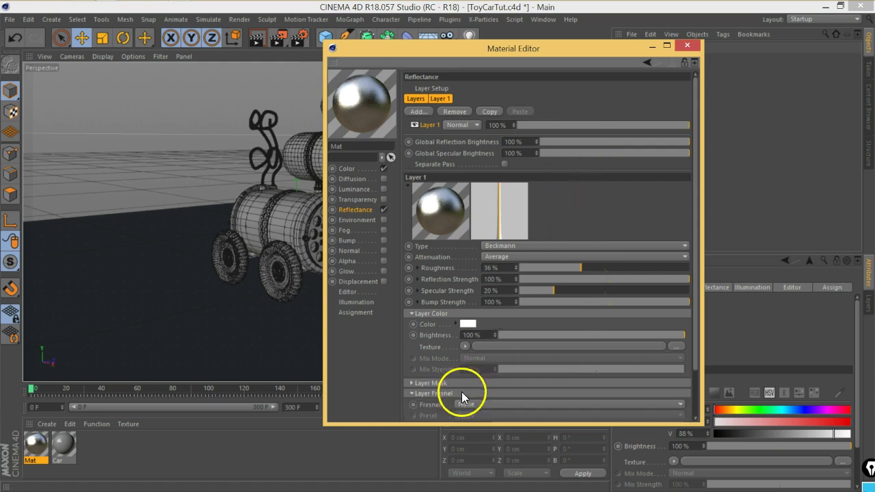
left_click(480, 405)
left_click(483, 426)
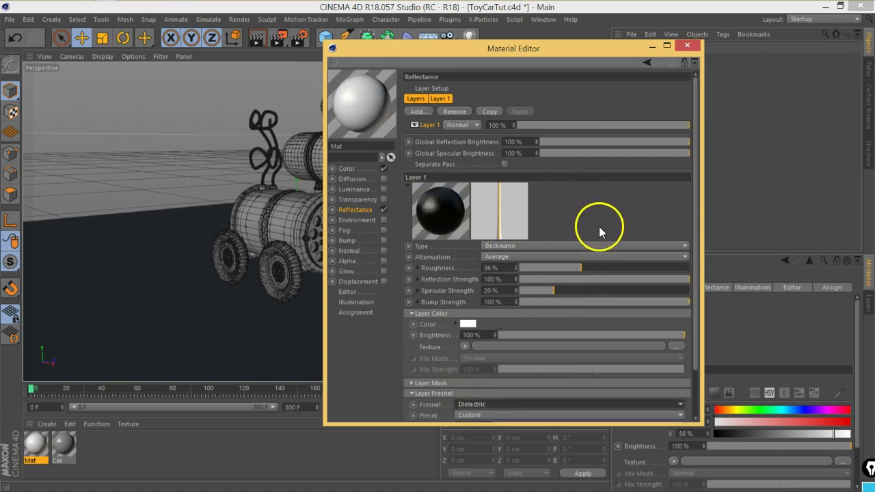
mouse_move(585, 269)
left_mouse_down()
mouse_move(543, 265)
mouse_move(559, 264)
left_mouse_up()
left_click(687, 45)
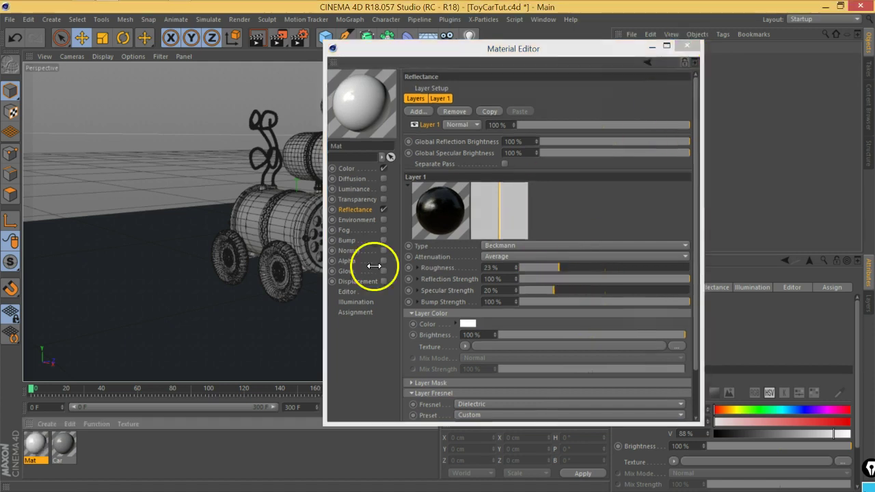
mouse_move(36, 440)
left_mouse_down()
mouse_move(644, 69)
mouse_move(645, 47)
left_mouse_up()
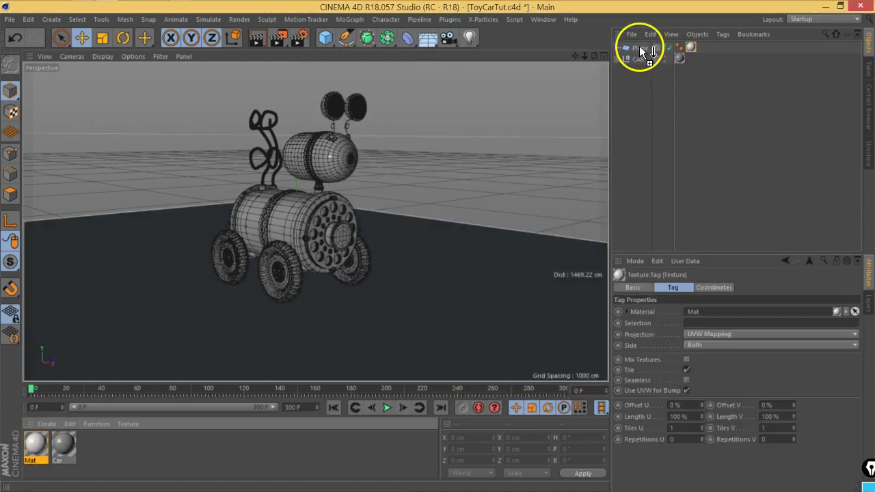
- Orbit the view toward the front of the toy car and clear the selection
mouse_move(323, 279)
left_mouse_down("alt")
mouse_move(410, 254)
mouse_move(312, 254)
mouse_move(418, 248)
mouse_move(348, 263)
left_mouse_up("alt")
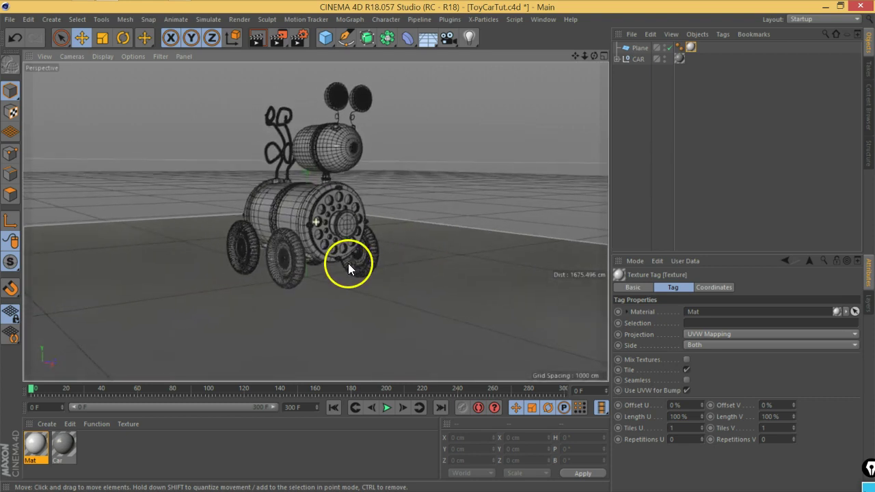
left_click(639, 156)
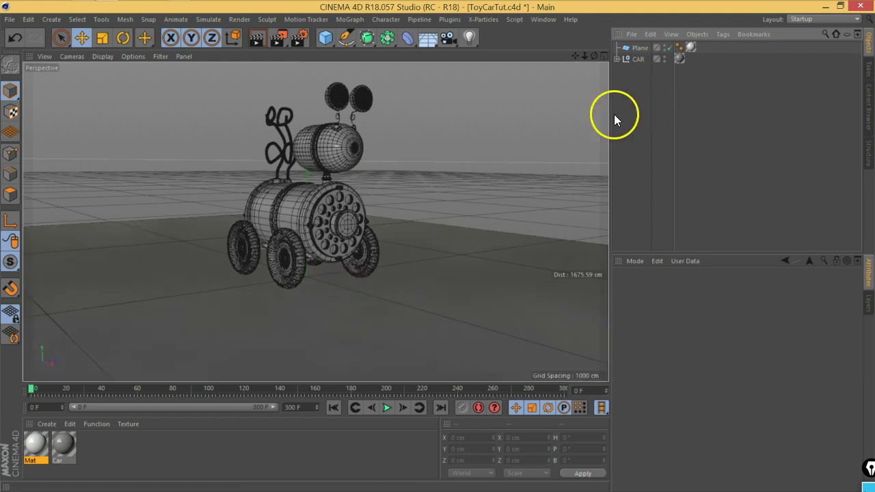
left_click(129, 57)
mouse_move(103, 57)
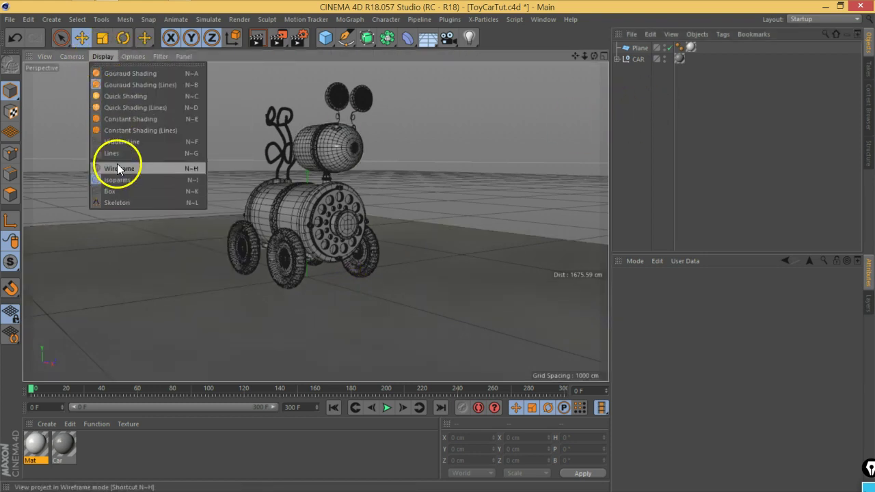
left_click(716, 158)
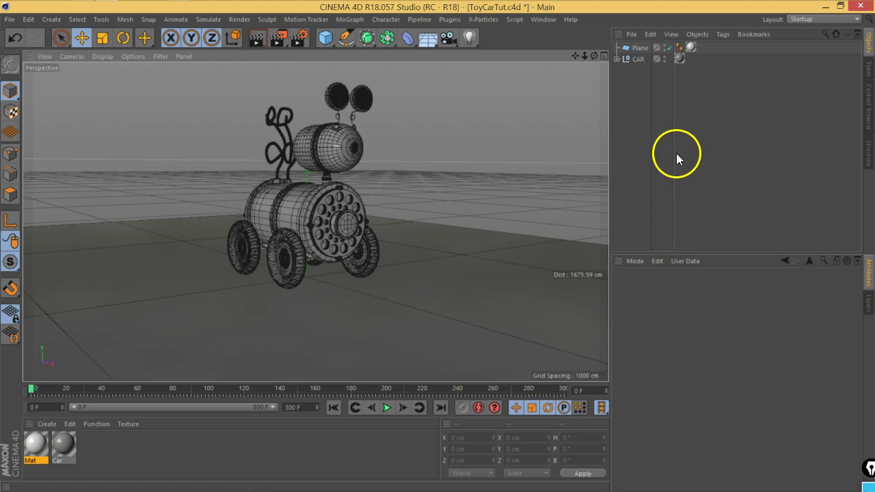
left_click(471, 40)
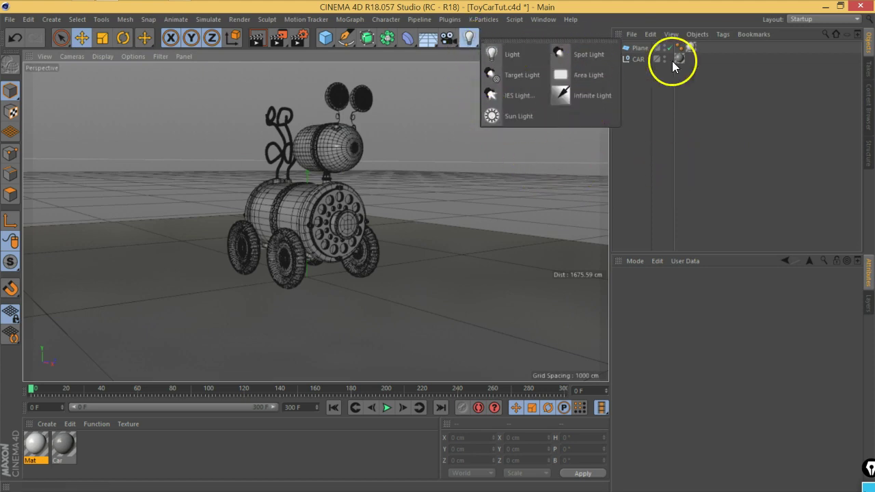
left_click(661, 140)
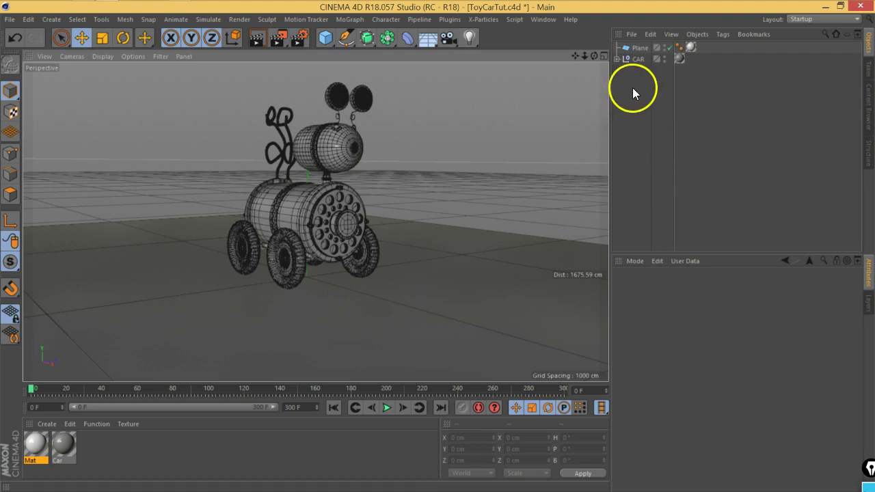
- Hide the CAR group in the viewport and expand its hierarchy to find the still-visible bolt
double_click(664, 60)
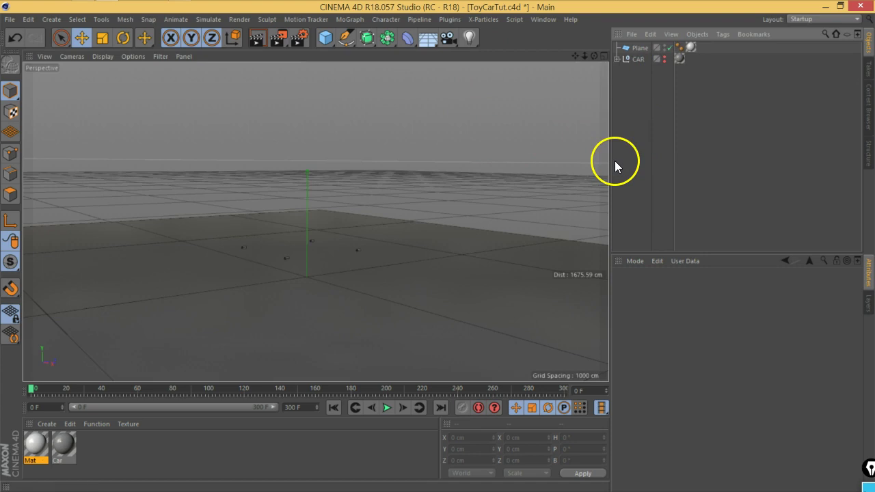
left_click(362, 250)
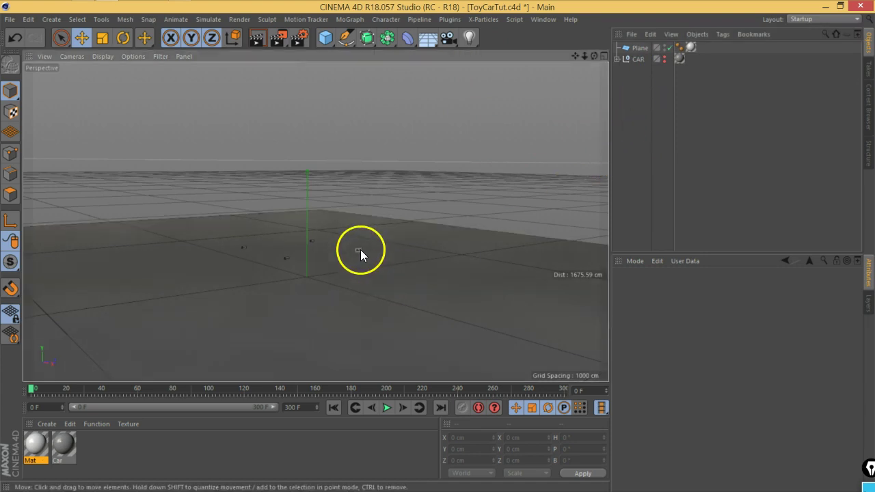
left_click(617, 59)
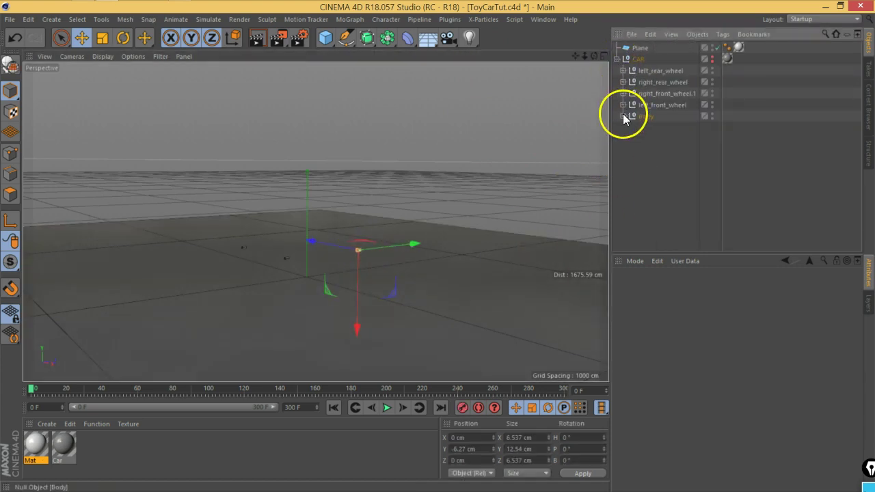
left_click(623, 116)
left_click(629, 151)
left_click(636, 185)
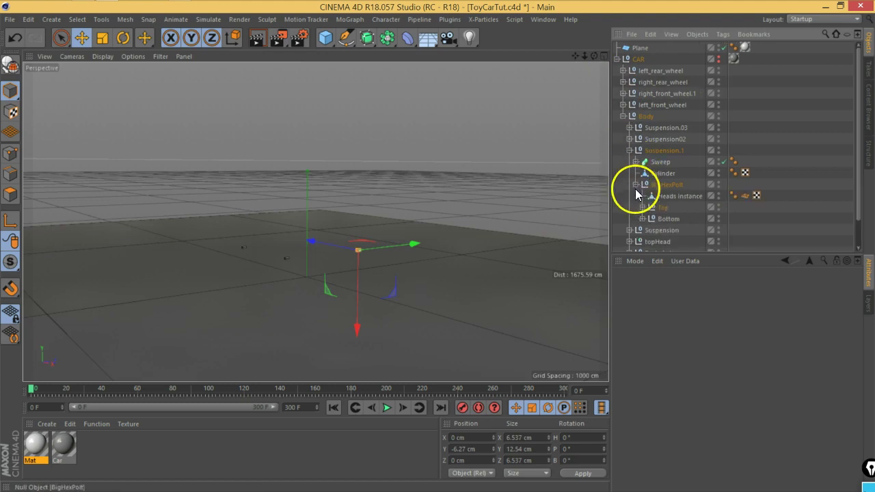
left_click(643, 207)
scroll(644, 206, "down", 2)
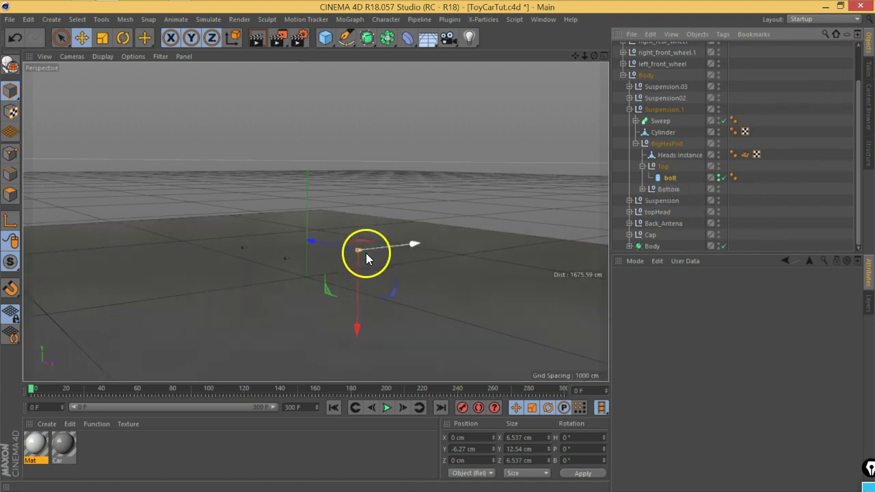
- Filter objects by 'bolt', hide them all, then clear the filter and collapse the groups
left_click(825, 34)
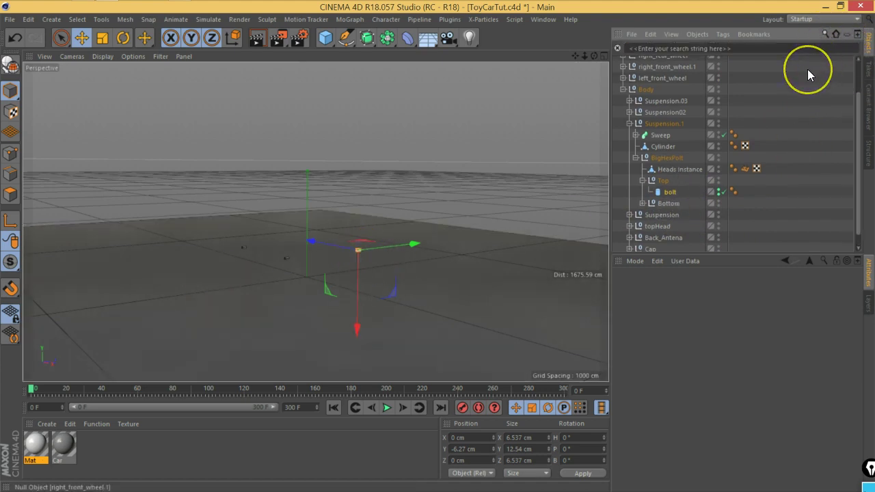
type("bolt")
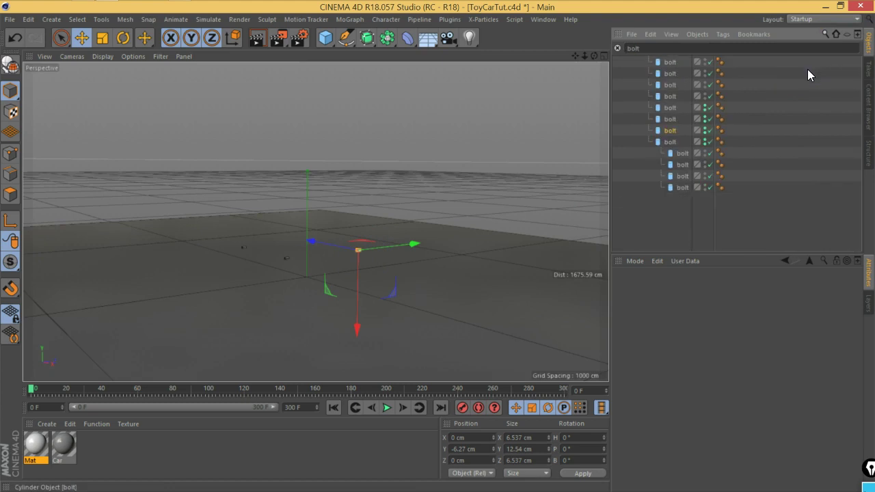
mouse_move(706, 143)
left_mouse_down()
mouse_move(710, 99)
mouse_move(705, 106)
left_mouse_up()
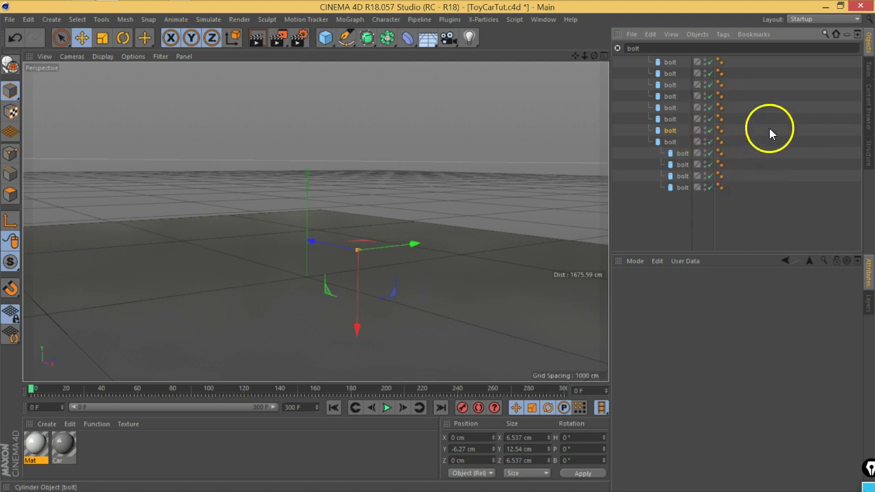
left_click(618, 48)
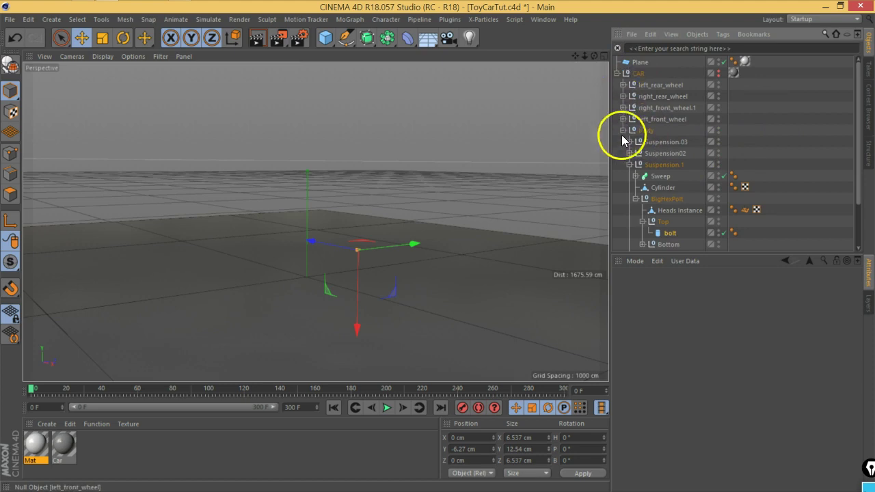
left_click(623, 130)
left_click(650, 181)
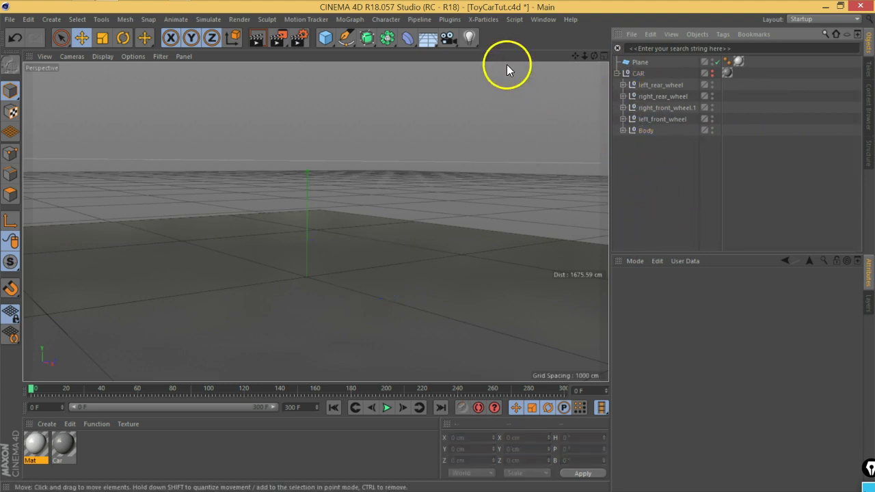
- Add a default Light to the scene and pull the view back to see the plane
left_click_drag(470, 42, 503, 54)
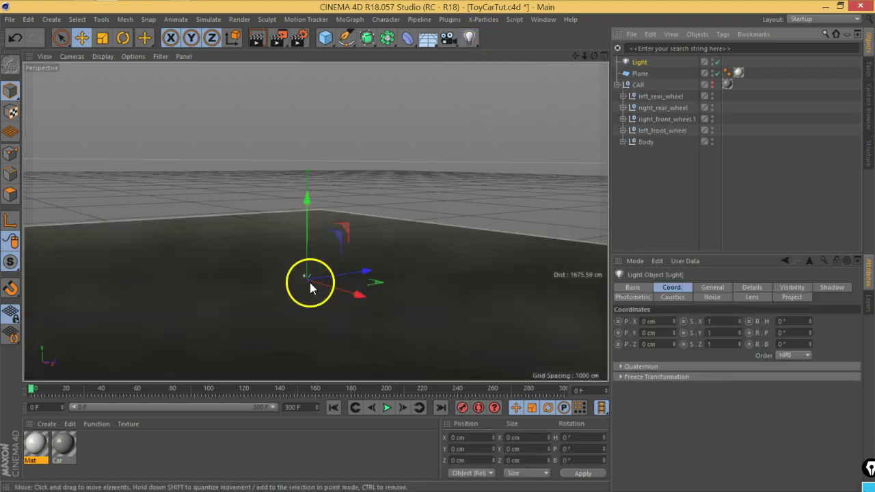
mouse_move(331, 264)
left_mouse_down("alt")
mouse_move(386, 204)
mouse_move(369, 231)
left_mouse_up("alt")
mouse_move(327, 329)
left_mouse_down("alt")
mouse_move(398, 292)
mouse_move(400, 306)
mouse_move(403, 276)
left_mouse_up("alt")
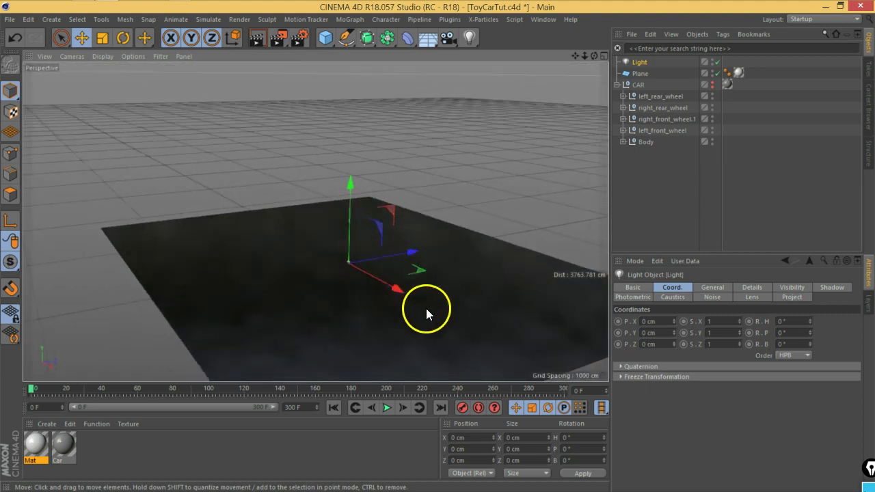
scroll(381, 259, "up", 4)
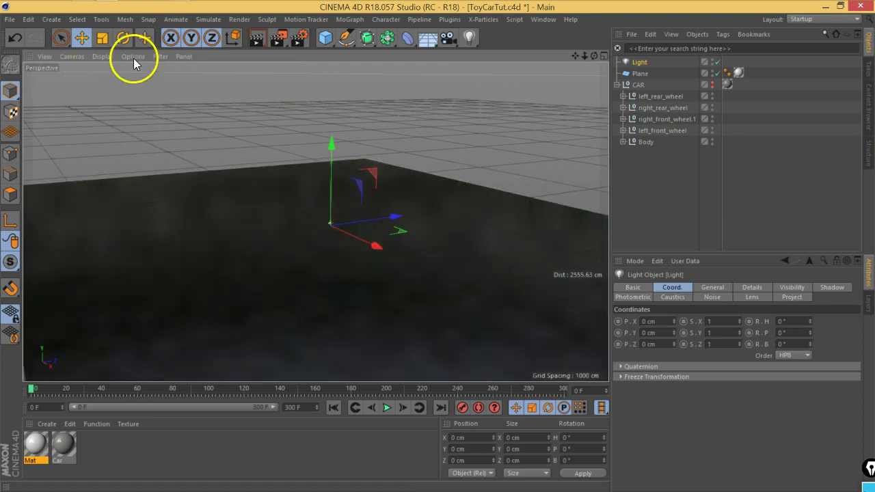
- Adjust the viewport display options, turning off the floor noise and enabling Reflections
left_click(133, 57)
left_click(160, 171)
mouse_move(396, 278)
left_mouse_down("alt")
mouse_move(358, 251)
mouse_move(372, 217)
mouse_move(384, 232)
mouse_move(381, 213)
left_mouse_up("alt")
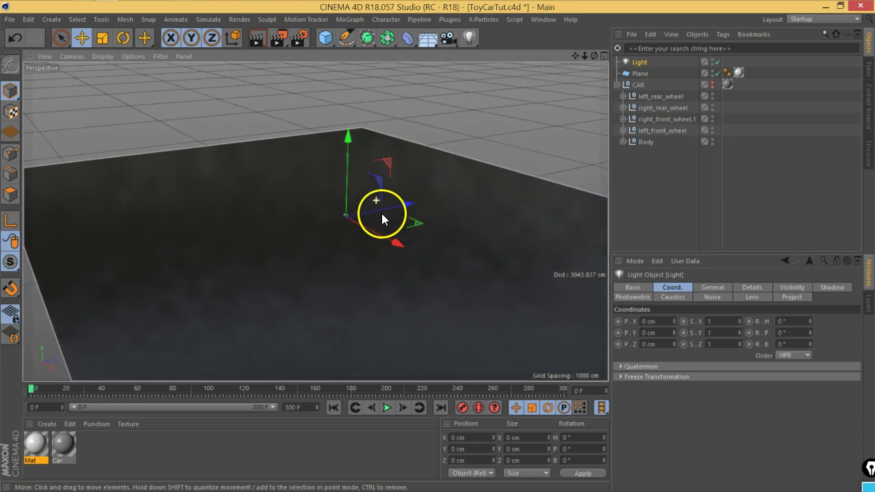
left_click(127, 57)
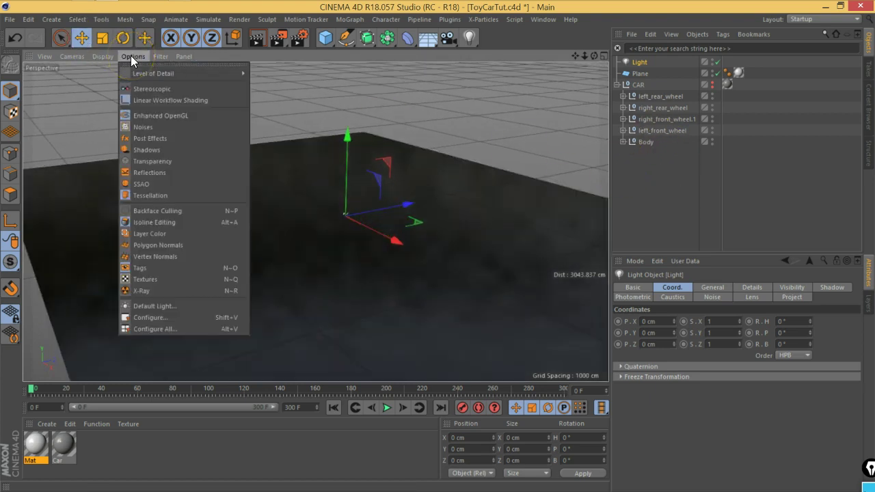
left_click(164, 198)
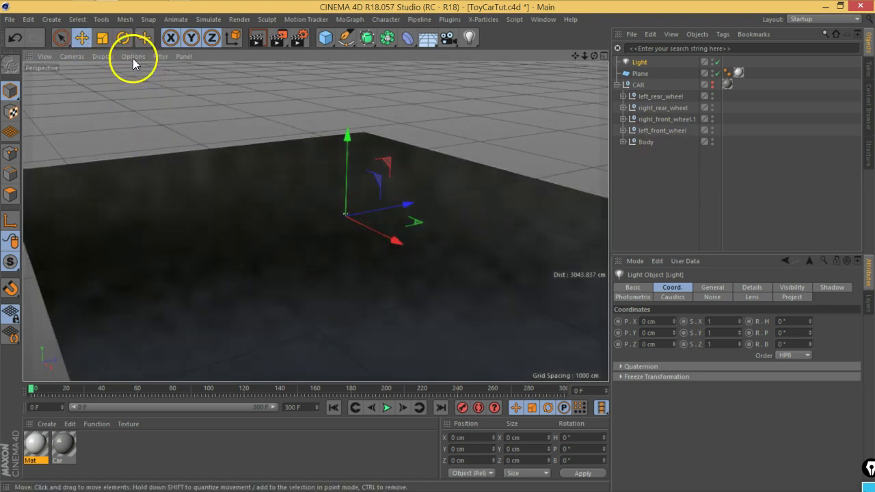
left_click(131, 58)
left_click(146, 129)
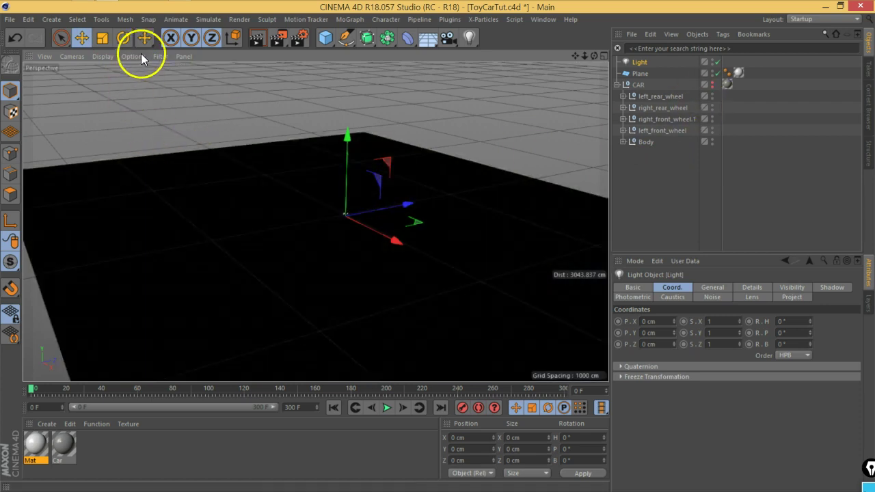
left_click(140, 55)
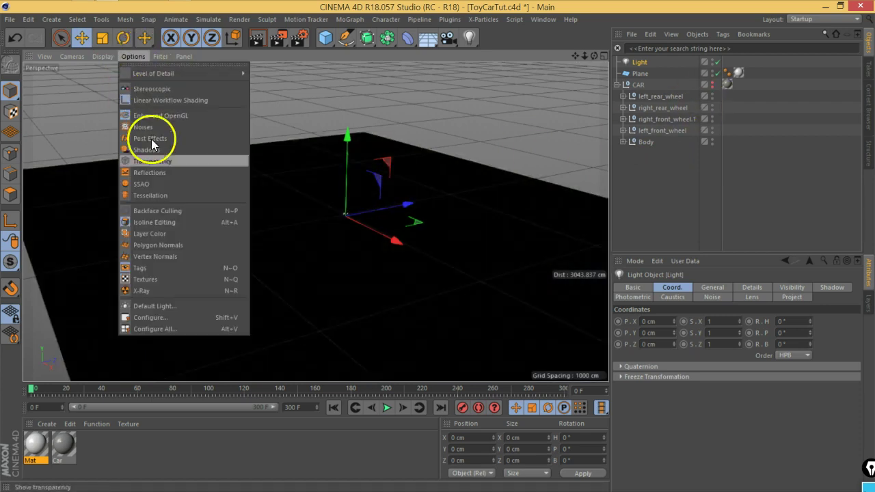
left_click(157, 174)
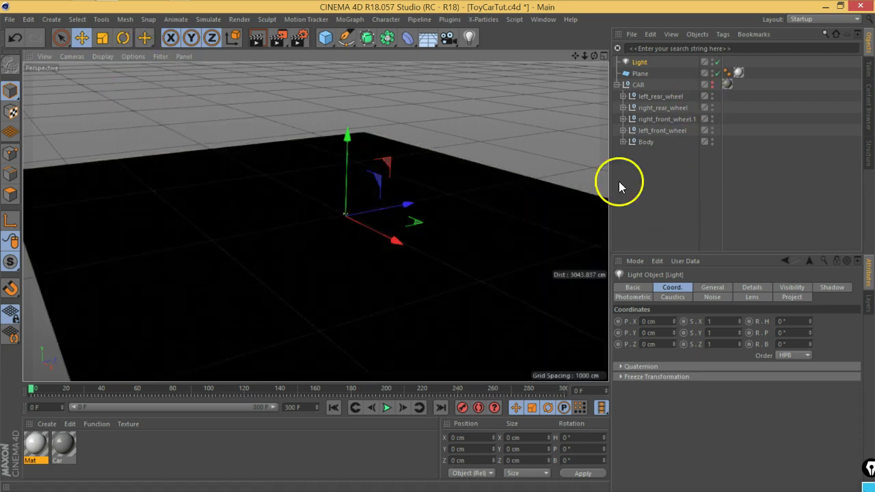
mouse_move(391, 190)
left_mouse_down("alt")
mouse_move(400, 179)
mouse_move(455, 239)
left_mouse_up("alt")
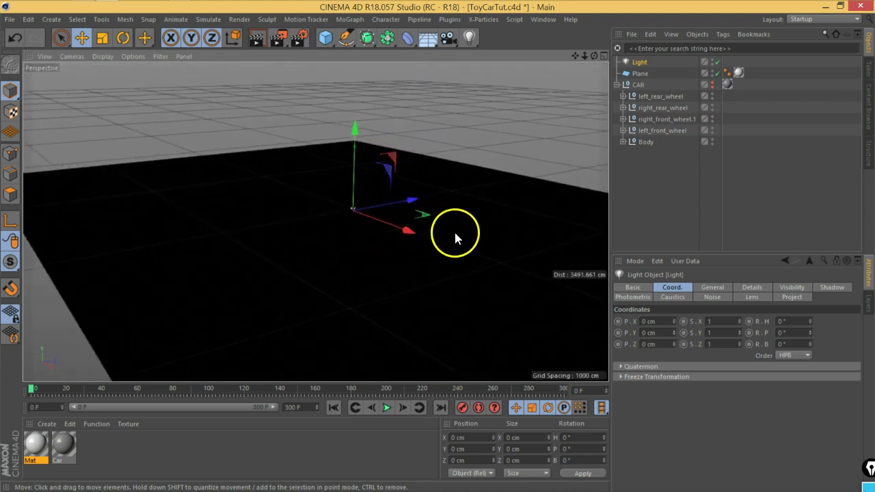
left_click_drag(342, 143, 337, 143)
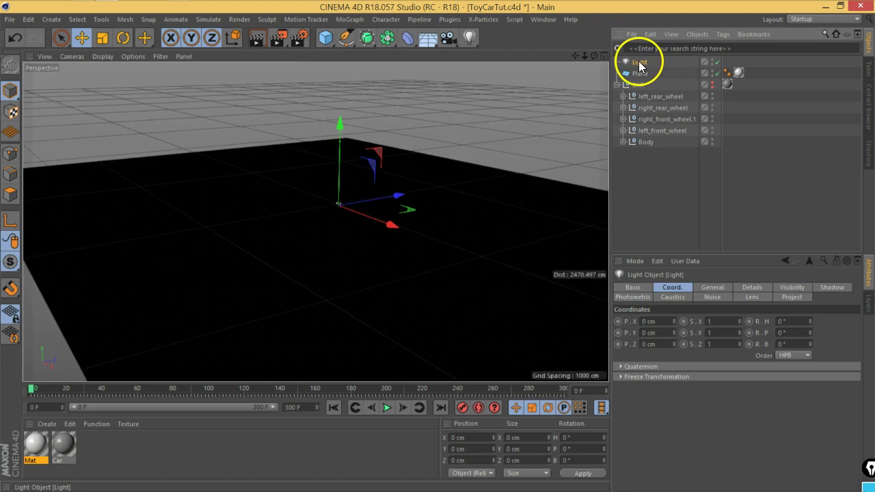
- Raise the light just above the floor, lower intensity to about 84%, and colour it H 76°, S 24%, V 76%
left_click(711, 287)
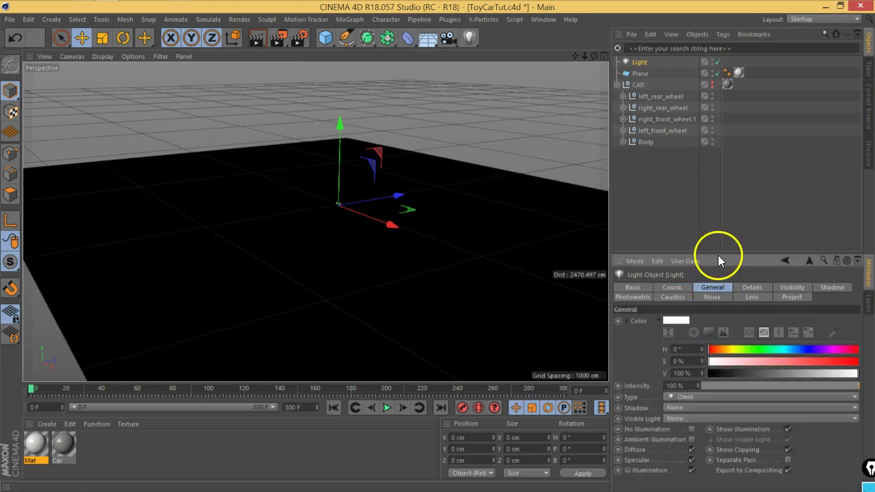
left_click_drag(718, 257, 718, 194)
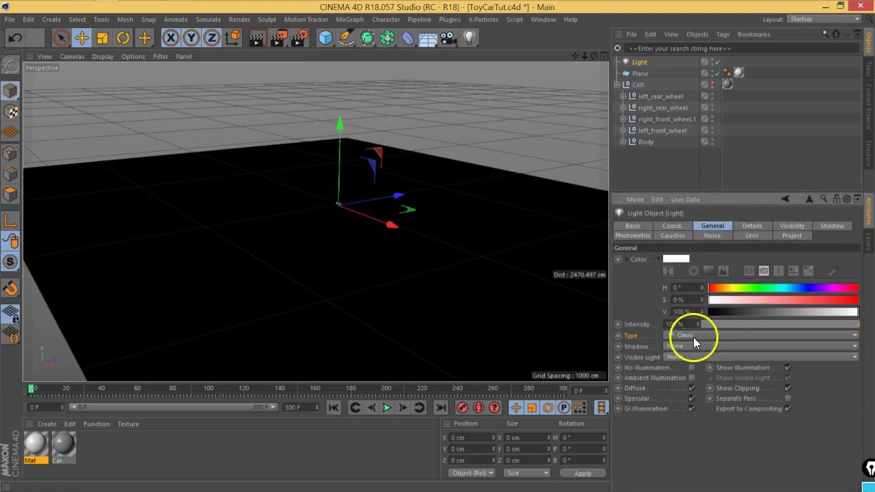
mouse_move(338, 130)
left_mouse_down()
mouse_move(424, 225)
mouse_move(361, 207)
mouse_move(471, 243)
mouse_move(463, 245)
left_mouse_up()
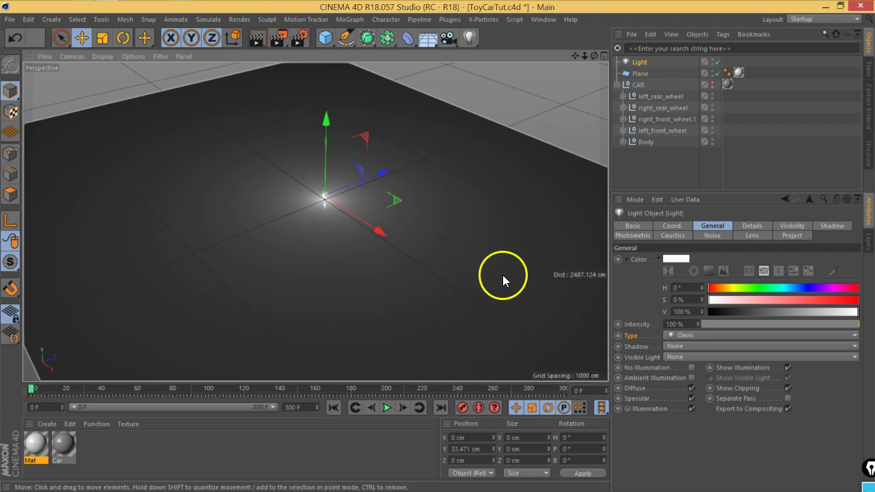
mouse_move(855, 324)
left_mouse_down()
mouse_move(735, 323)
mouse_move(840, 312)
mouse_move(823, 314)
left_mouse_up()
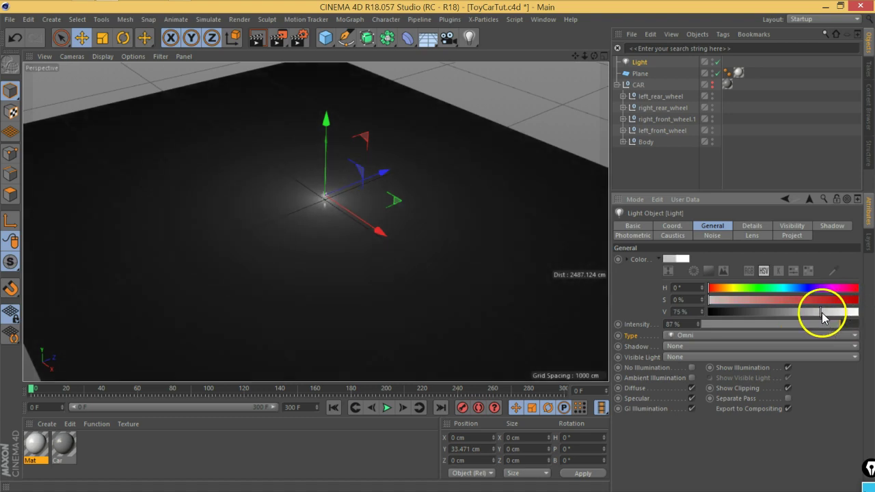
mouse_move(713, 301)
left_mouse_down()
mouse_move(745, 305)
mouse_move(728, 289)
mouse_move(742, 290)
left_mouse_up()
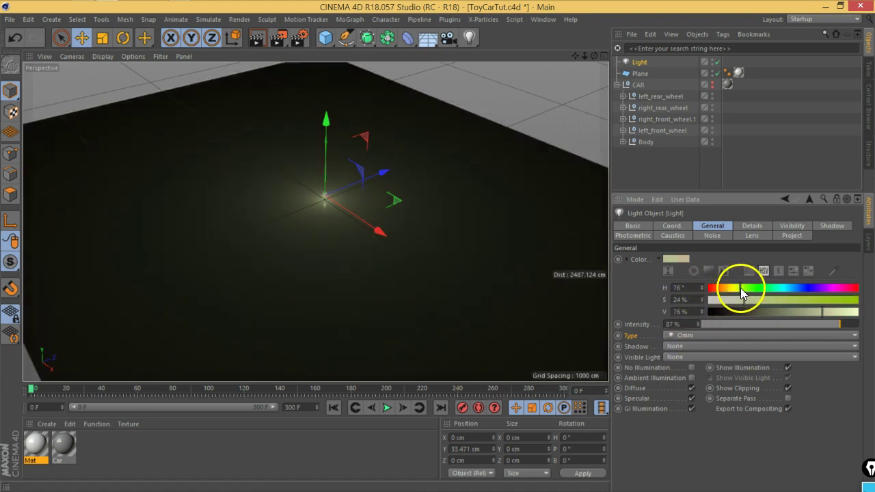
left_click_drag(831, 327, 841, 326)
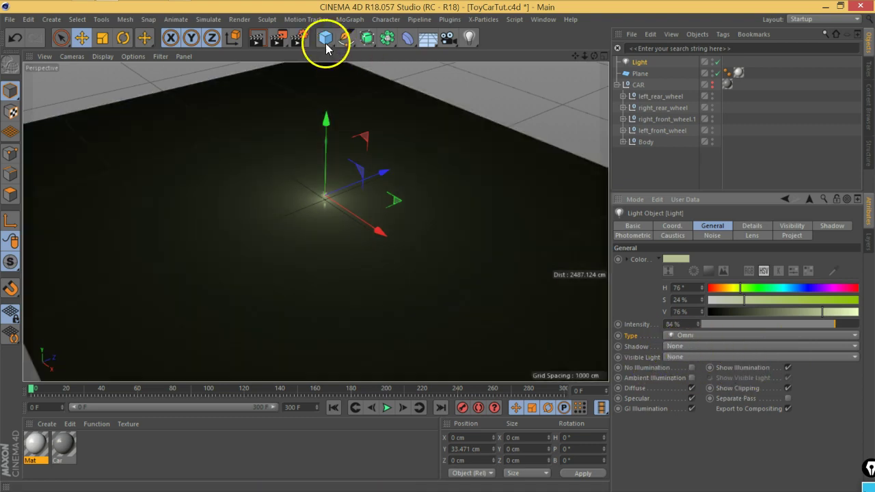
- Add a Capsule with +X orientation and move it away from the light
left_click(326, 38)
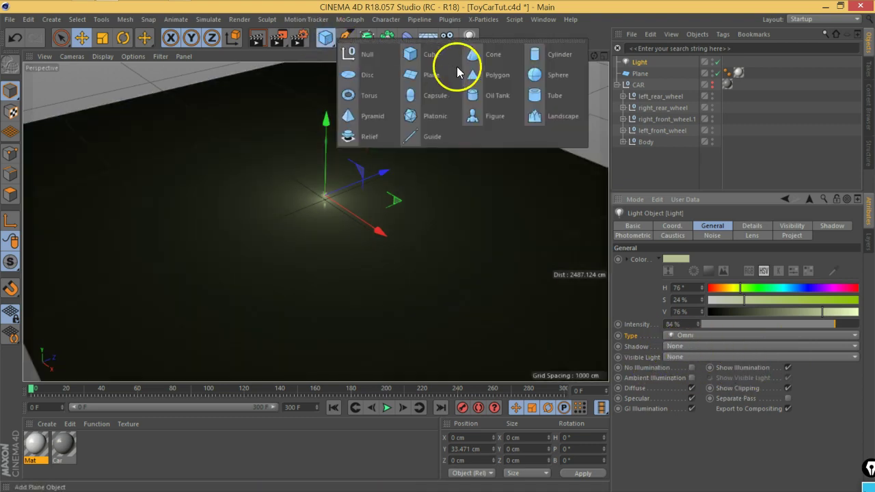
left_click(445, 95)
left_click(714, 311)
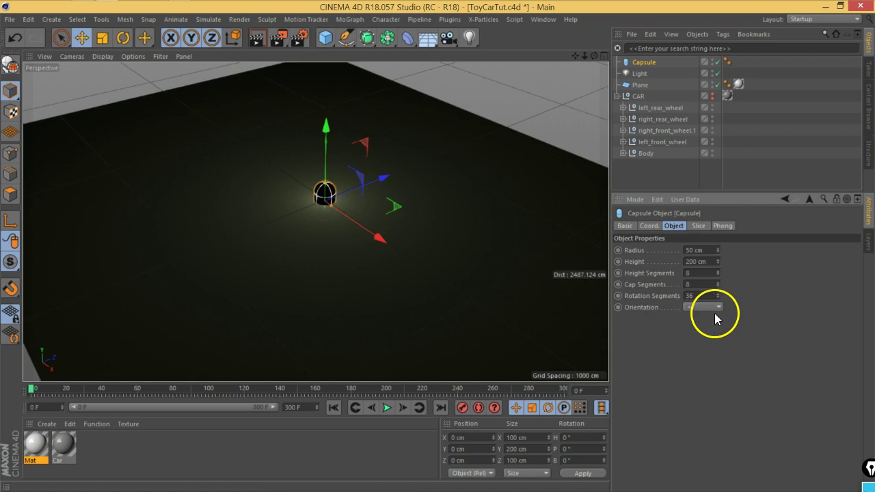
left_click(712, 318)
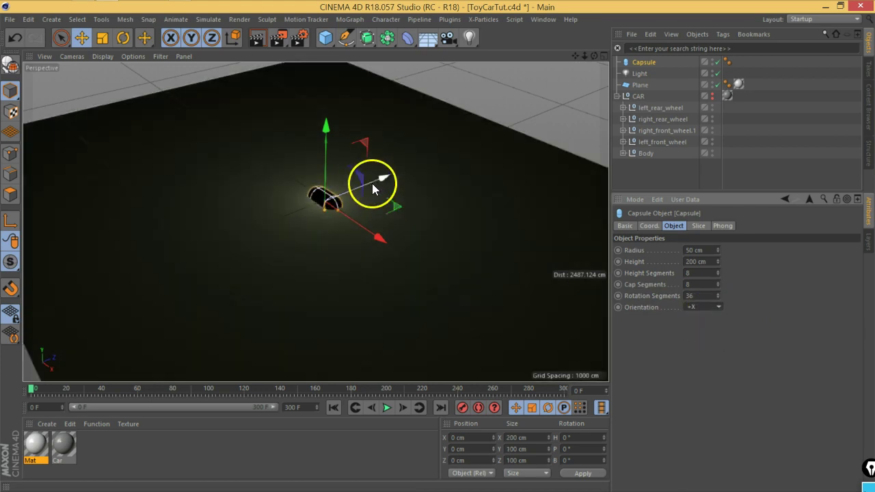
left_click_drag(372, 184, 280, 155)
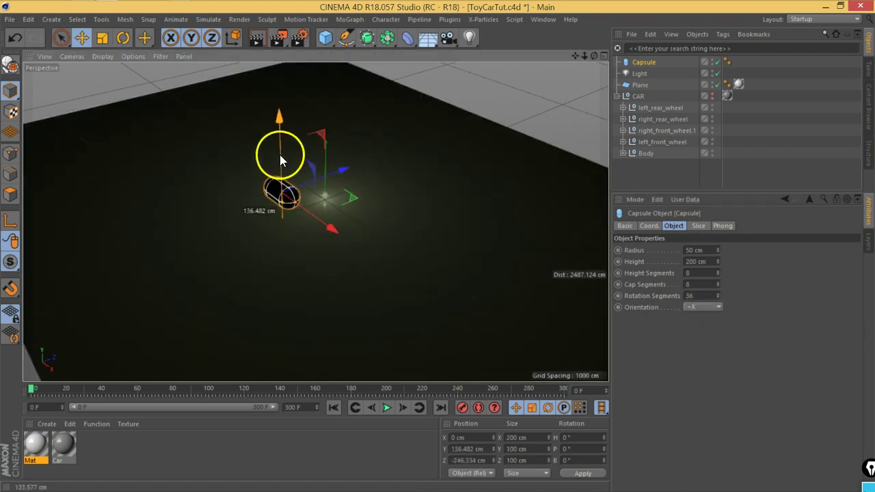
- Raise the Light to about 179 cm and give it Shadow Maps (Soft)
left_click(642, 74)
left_click_drag(342, 129, 320, 108)
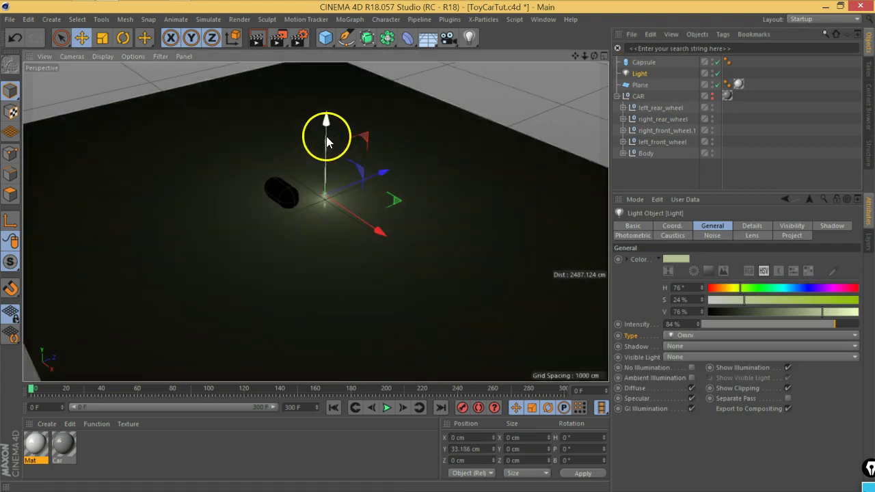
left_click(683, 346)
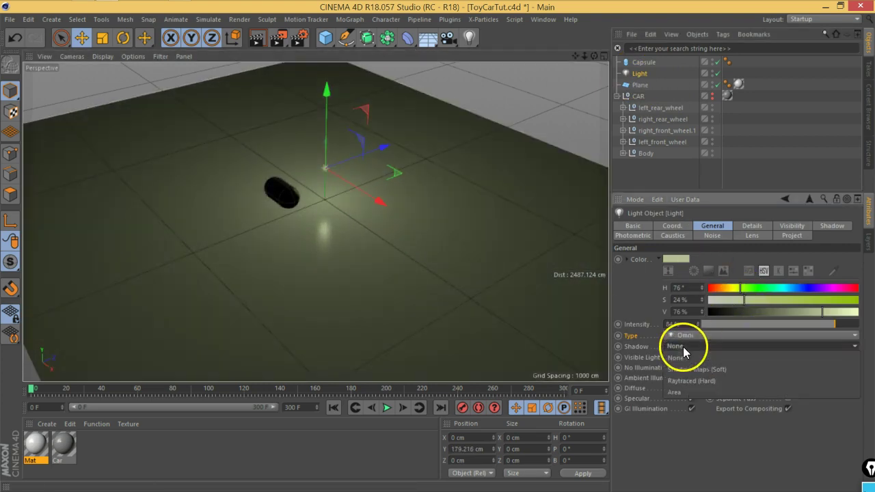
left_click(685, 369)
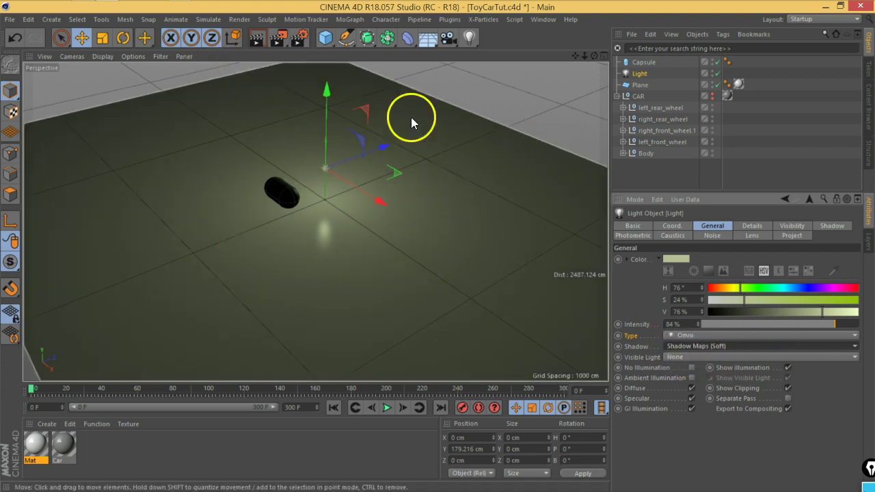
left_click(133, 56)
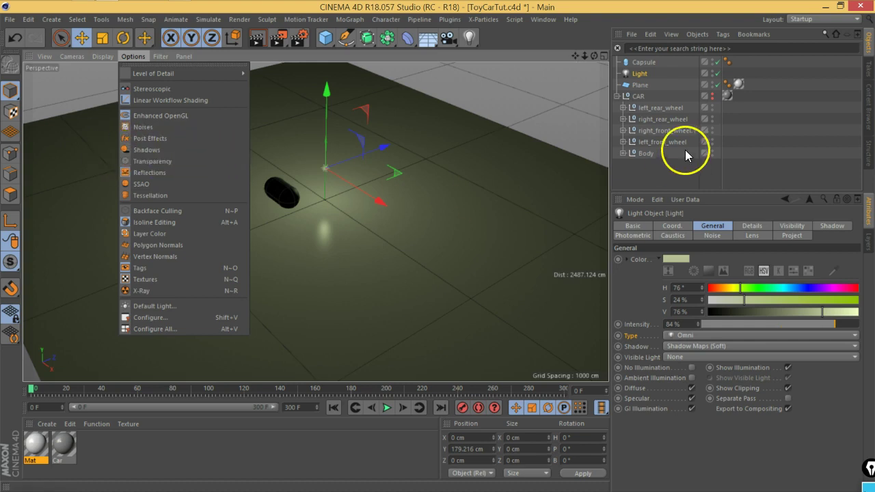
- Enable Shadows in the viewport display and orbit to see the cast shadow
left_click(154, 149)
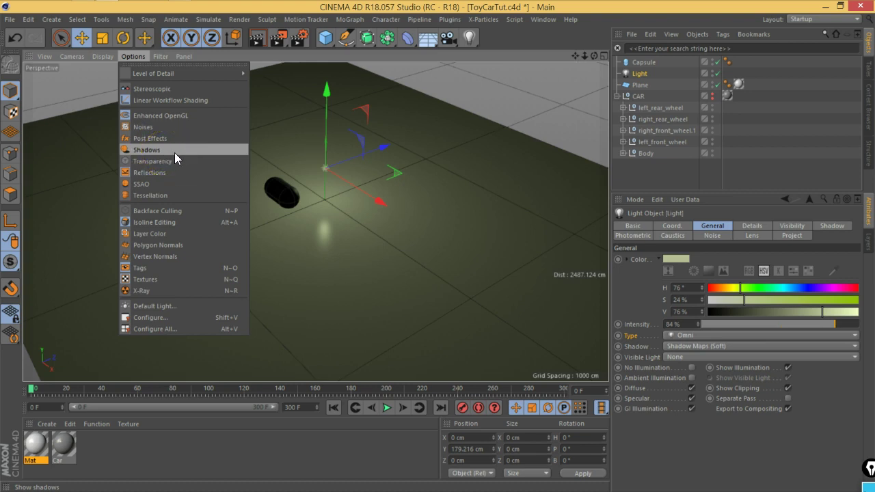
left_click(175, 153)
mouse_move(404, 262)
left_mouse_down("alt")
mouse_move(283, 256)
mouse_move(348, 268)
mouse_move(389, 262)
left_mouse_up("alt")
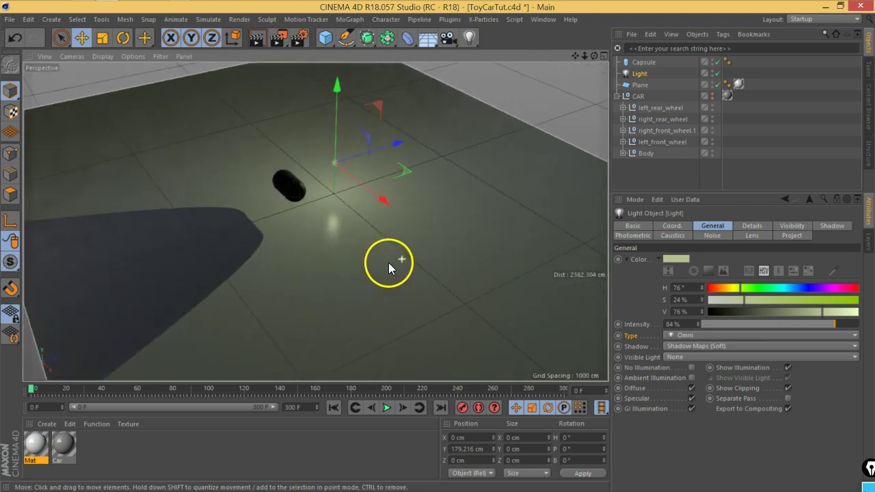
- Switch the light's shadow to Raytraced (Hard) and render the view
left_click(709, 348)
left_click(703, 381)
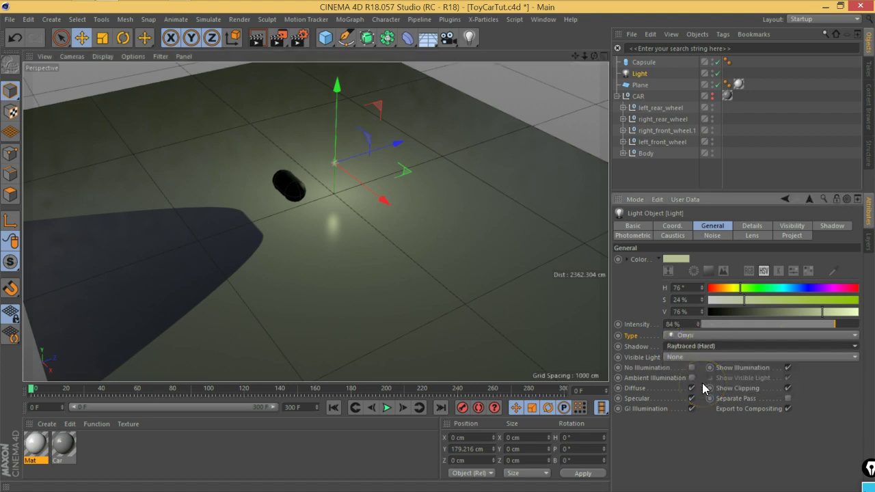
mouse_move(289, 298)
left_mouse_down("alt")
mouse_move(387, 292)
mouse_move(337, 281)
mouse_move(375, 254)
mouse_move(382, 284)
left_mouse_up("alt")
left_click(258, 41)
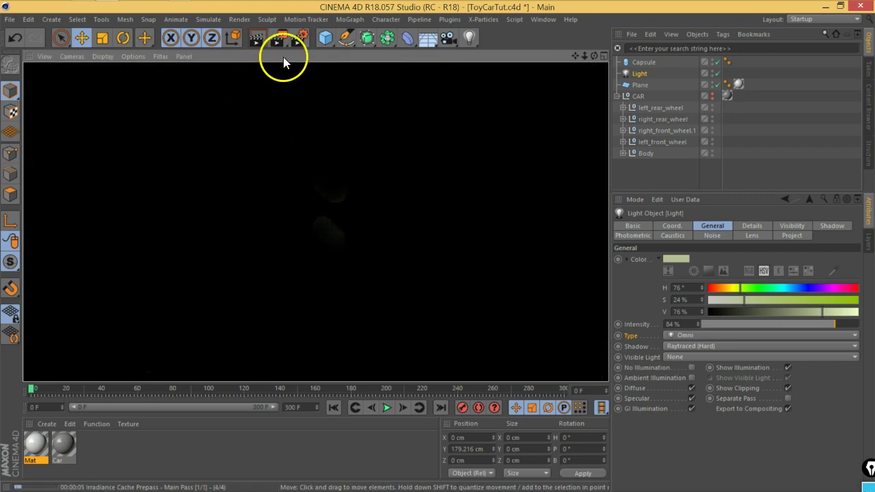
- Delete the Global Illumination effect, set the renderer to Standard, and render the view
left_click(296, 41)
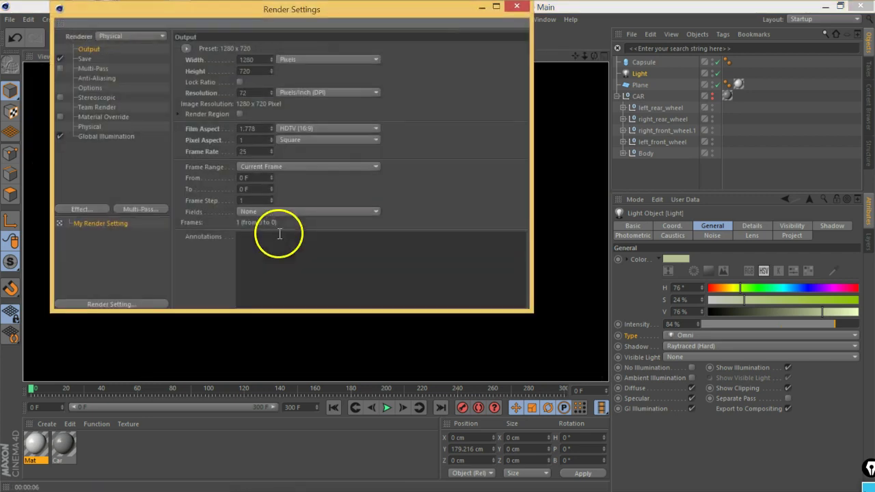
left_click(103, 136)
key("Delete")
left_click(124, 39)
left_click(125, 47)
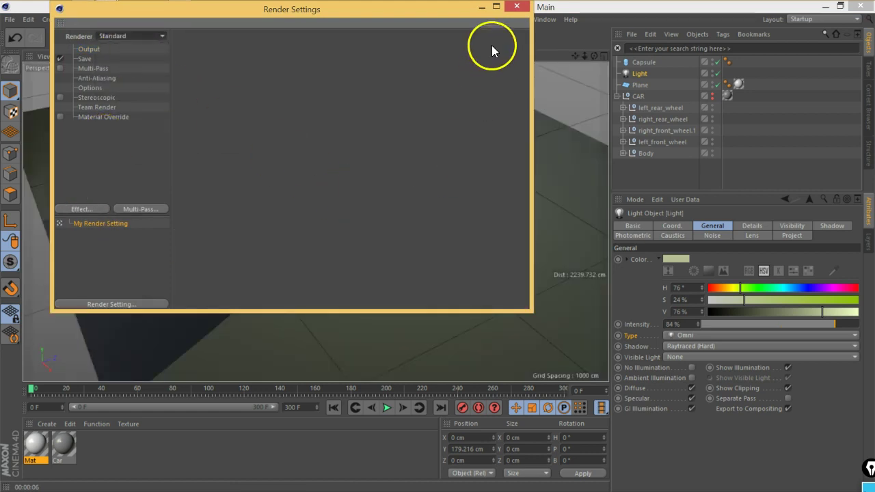
left_click(517, 7)
left_click(258, 41)
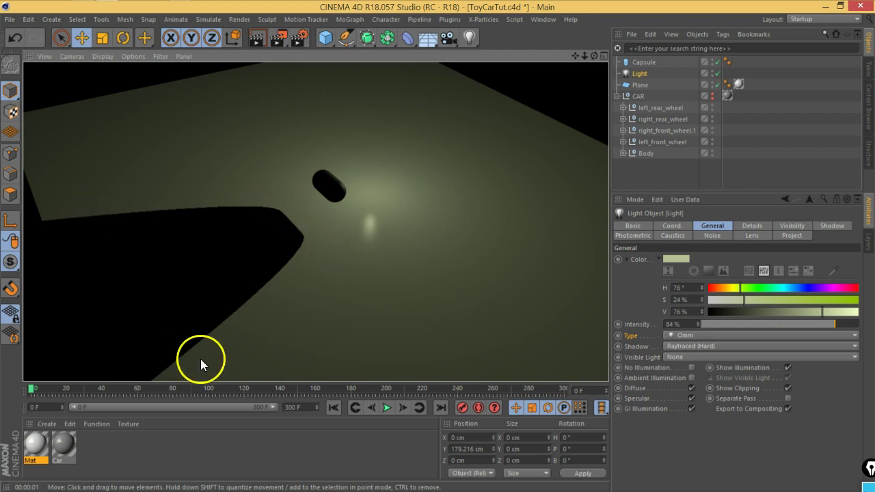
- Set the light back to Shadow Maps (Soft) and render the view
left_click(701, 347)
left_click(701, 368)
left_click(256, 37)
key("ctrl+r")
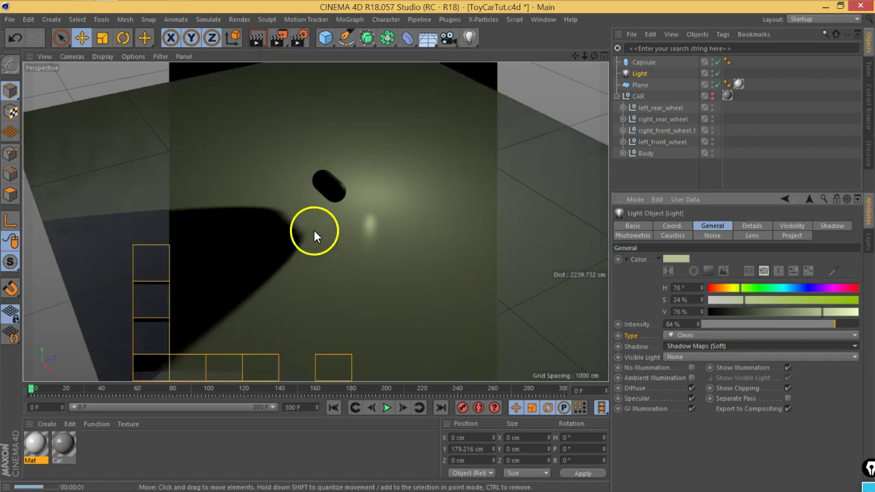
- Switch the light to Area shadows, render, and show its Shadow settings
left_click(713, 347)
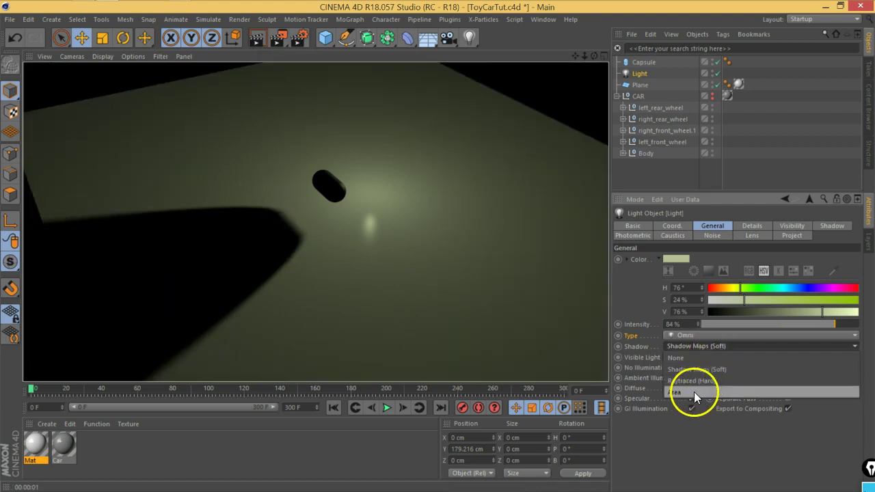
left_click(693, 390)
left_click(263, 41)
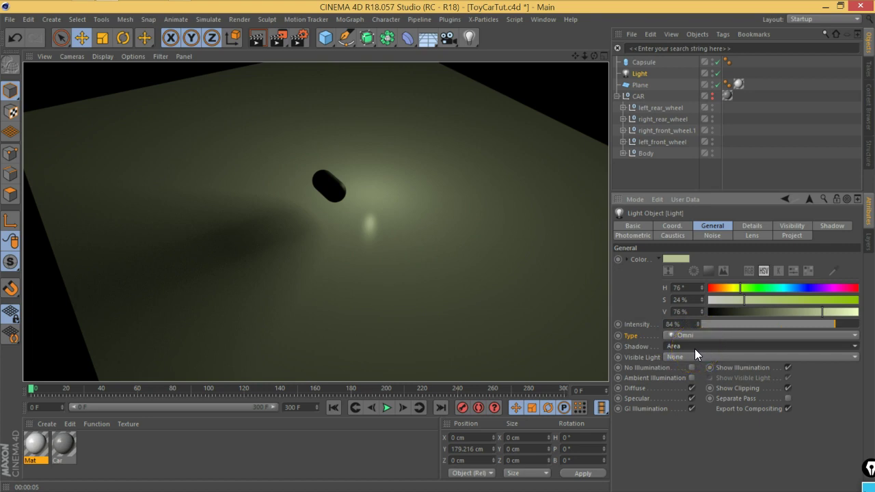
left_click(836, 228)
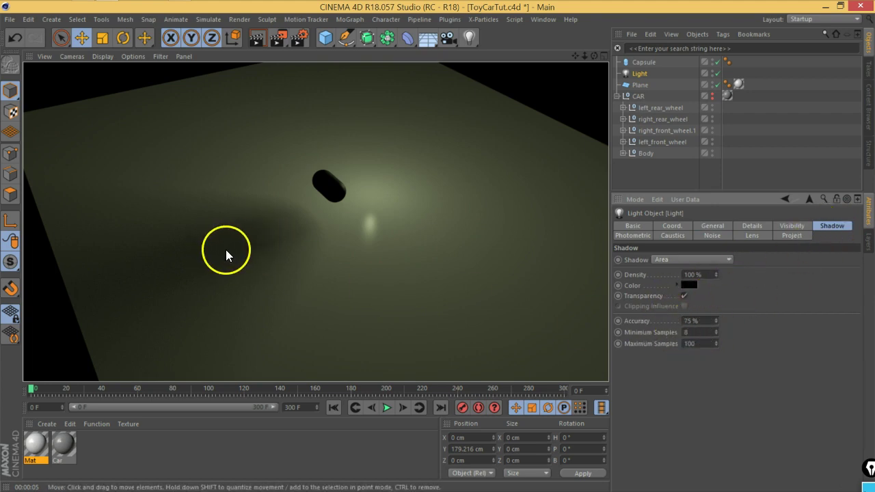
- Delete the test capsule and set the omni light's Shadow to None
left_click(711, 227)
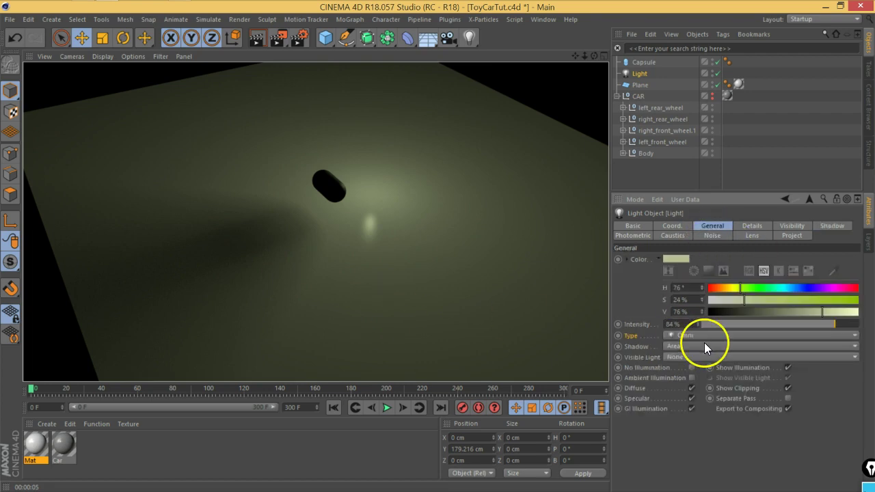
left_click(643, 75)
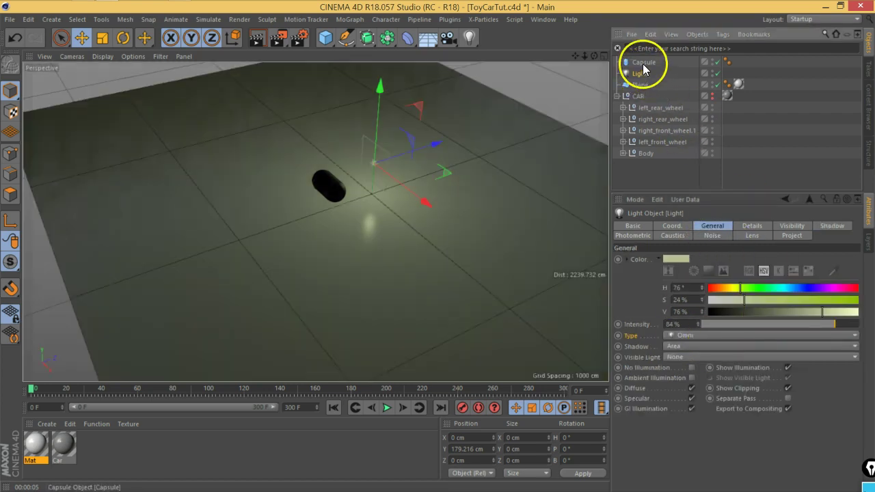
left_click(642, 63)
key("Delete")
left_click(643, 63)
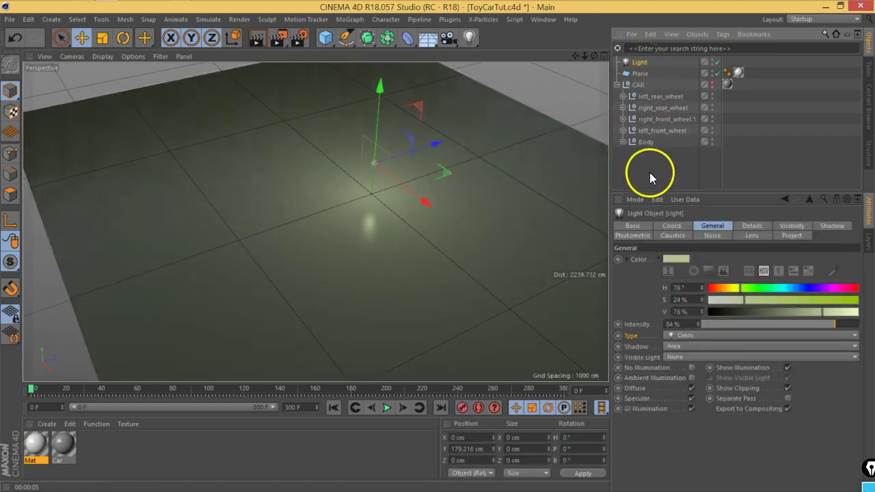
left_click(701, 346)
left_click(700, 354)
right_click_drag(372, 238, 425, 204, "alt")
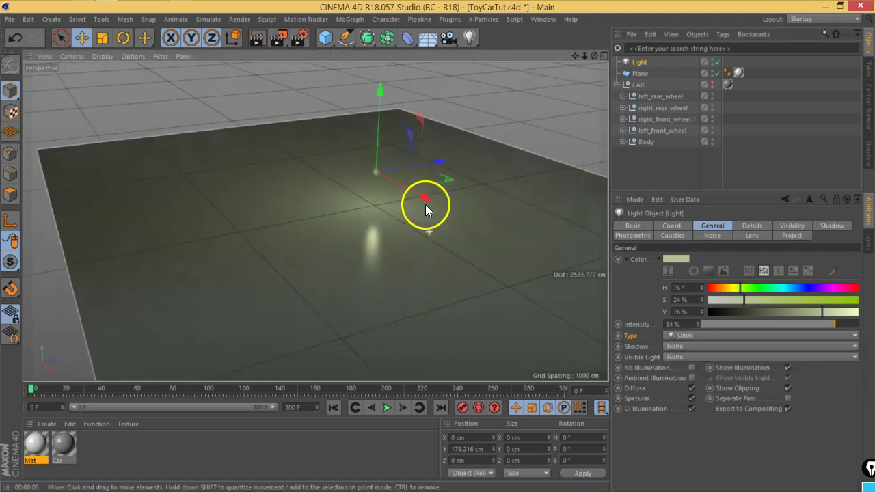
- Toggle the Reflections preview off in the viewport display options
left_click(134, 56)
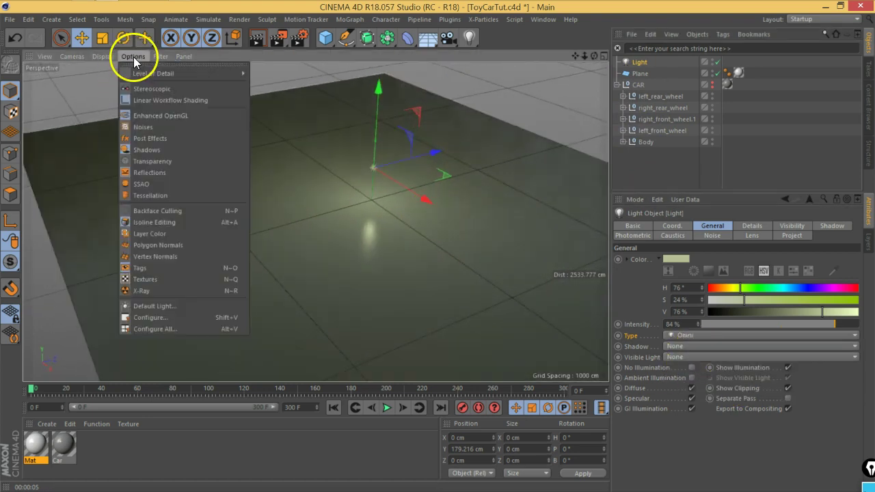
left_click(146, 146)
left_click(132, 59)
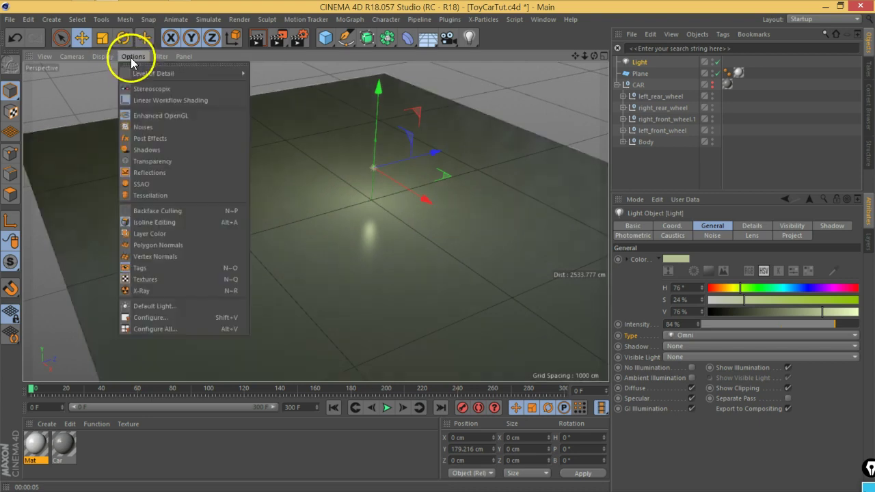
left_click(151, 172)
scroll(460, 226, "down", 1)
scroll(451, 223, "down", 1)
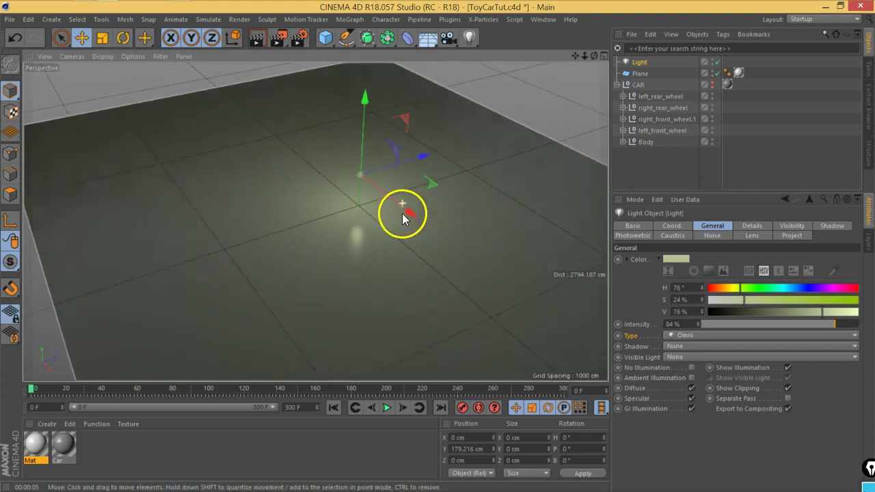
left_click(132, 56)
left_click(136, 56)
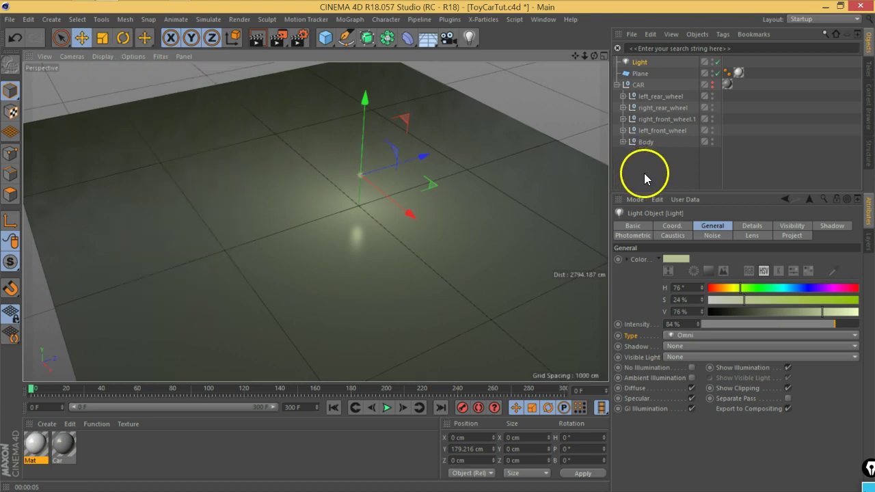
scroll(387, 255, "up", 1)
scroll(424, 232, "up", 1)
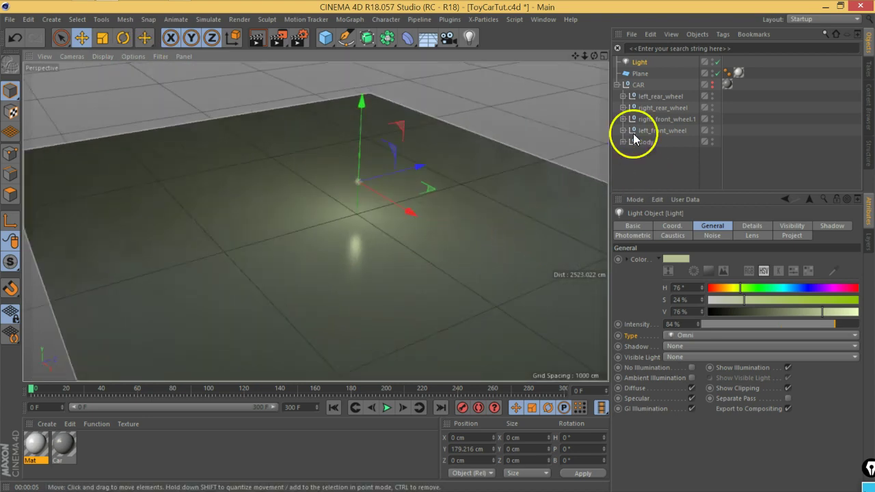
left_click(472, 38)
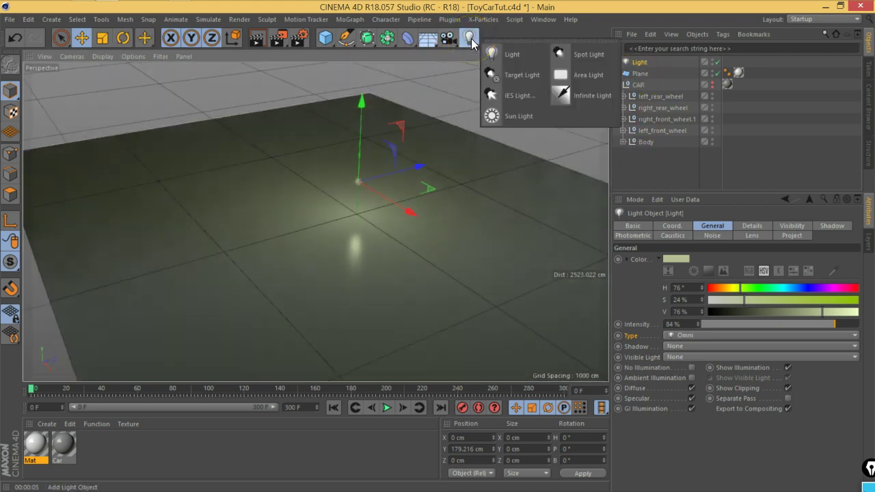
- Add a Spot Light and switch off the original omni Light
left_click(586, 61)
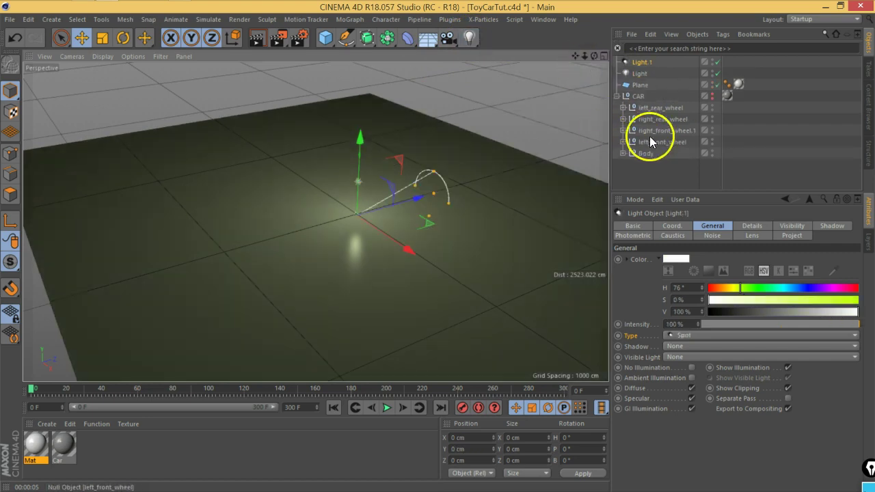
left_click(717, 73)
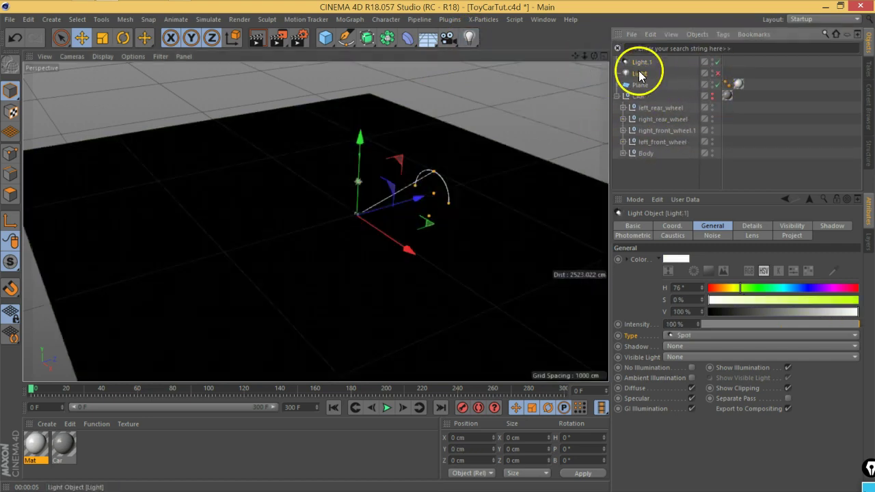
left_click(640, 73)
left_click(643, 63)
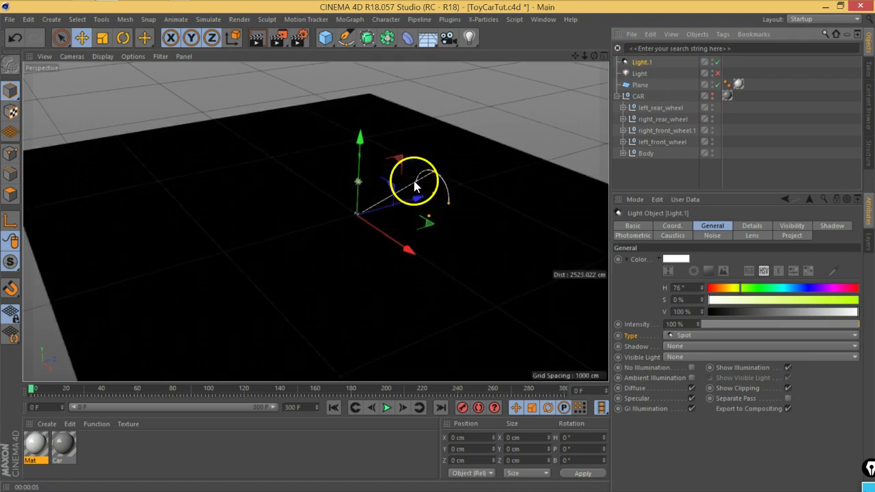
- Raise Light.1 above the ground and widen its cone onto the floor
left_click_drag(416, 201, 276, 229)
mouse_move(216, 192)
left_mouse_down()
mouse_move(214, 161)
mouse_move(418, 228)
mouse_move(249, 201)
mouse_move(421, 213)
mouse_move(457, 244)
mouse_move(403, 261)
mouse_move(274, 170)
mouse_move(303, 175)
mouse_move(189, 182)
mouse_move(209, 180)
left_mouse_up()
mouse_move(274, 196)
left_mouse_down("alt")
mouse_move(262, 202)
mouse_move(243, 162)
mouse_move(359, 198)
mouse_move(172, 177)
mouse_move(571, 231)
mouse_move(481, 212)
mouse_move(260, 192)
mouse_move(459, 208)
mouse_move(268, 198)
mouse_move(311, 143)
mouse_move(317, 97)
mouse_move(385, 244)
mouse_move(317, 91)
mouse_move(299, 185)
mouse_move(316, 133)
mouse_move(293, 160)
left_mouse_up("alt")
mouse_move(303, 82)
left_mouse_down()
mouse_move(297, 108)
mouse_move(315, 86)
left_mouse_up()
mouse_move(383, 214)
left_mouse_down("alt")
mouse_move(334, 249)
mouse_move(322, 190)
mouse_move(303, 181)
mouse_move(324, 177)
mouse_move(390, 269)
mouse_move(294, 231)
mouse_move(322, 236)
mouse_move(371, 77)
left_mouse_up("alt")
left_click(332, 42)
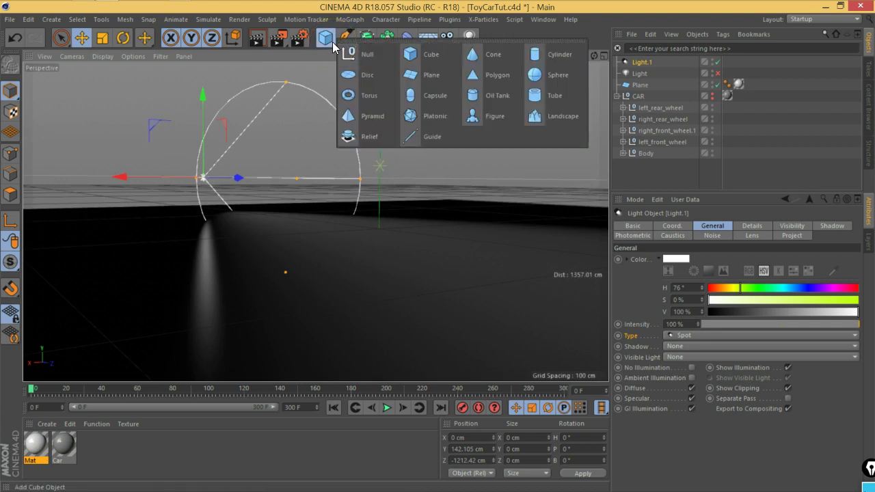
- Add a Figure primitive to the scene
left_click(476, 130)
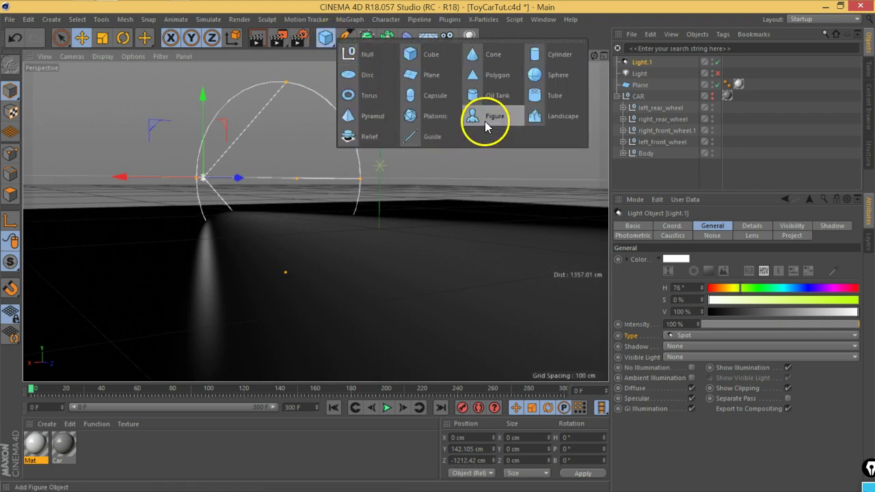
left_click(485, 121)
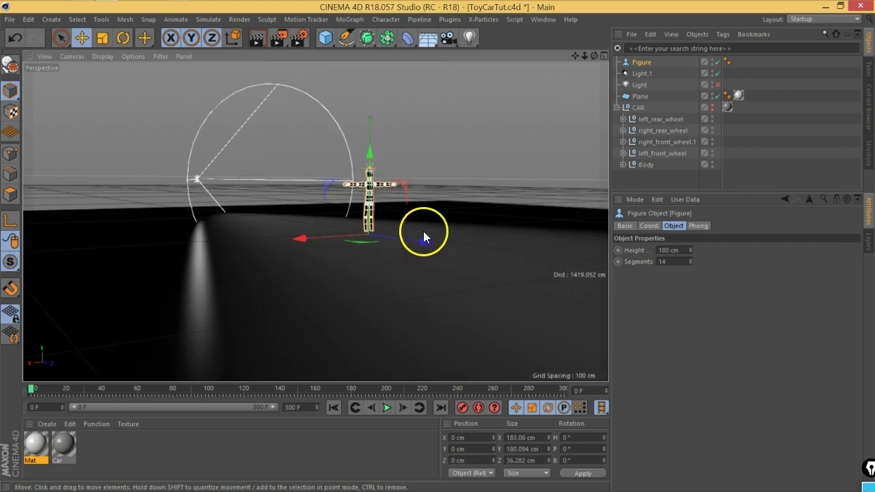
mouse_move(340, 232)
left_mouse_down("alt")
mouse_move(294, 243)
mouse_move(415, 274)
mouse_move(389, 271)
mouse_move(401, 256)
mouse_move(367, 219)
mouse_move(353, 176)
left_mouse_up("alt")
- Scale the figure up to about 290 cm tall and move it sideways along X
left_click(102, 38)
mouse_move(349, 262)
left_mouse_down()
mouse_move(427, 178)
mouse_move(524, 101)
left_mouse_up()
key("e")
mouse_move(338, 246)
left_mouse_down()
mouse_move(307, 218)
mouse_move(272, 220)
mouse_move(411, 257)
mouse_move(394, 284)
mouse_move(404, 256)
left_mouse_up()
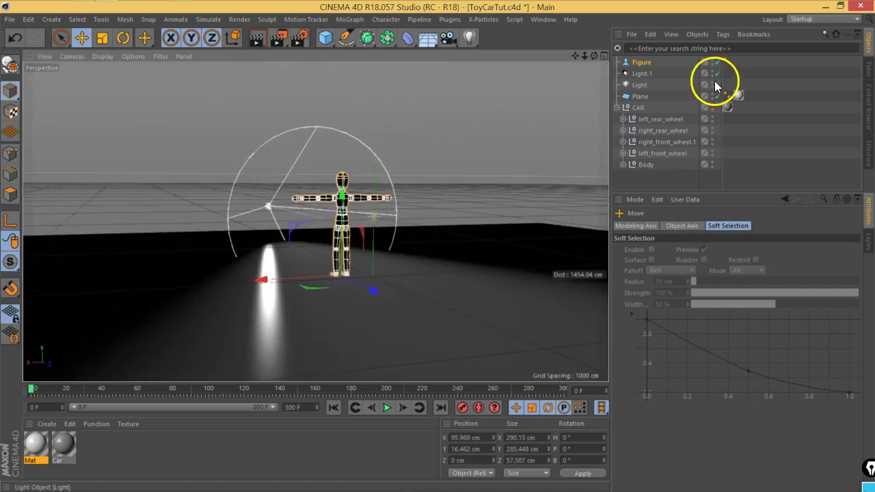
- Tint the spot light Light.1 pale blue, H 213° and S 42%
left_click(642, 74)
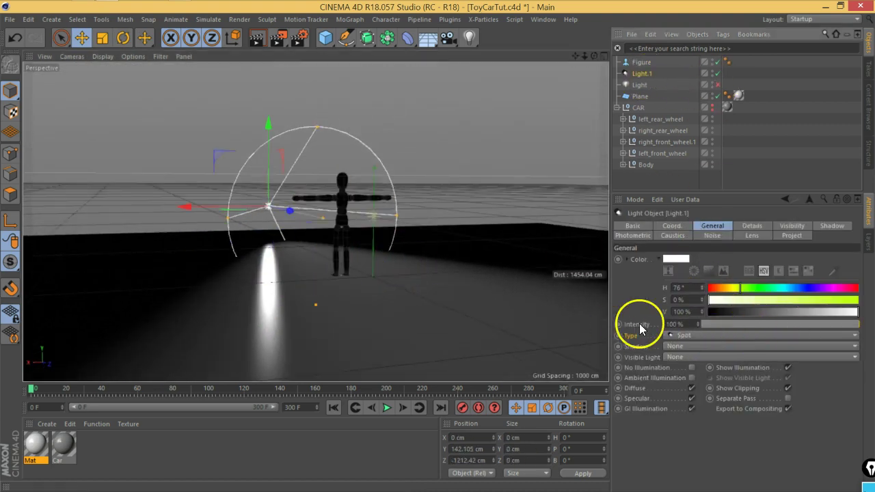
mouse_move(739, 288)
left_mouse_down()
mouse_move(793, 289)
mouse_move(773, 300)
left_mouse_up()
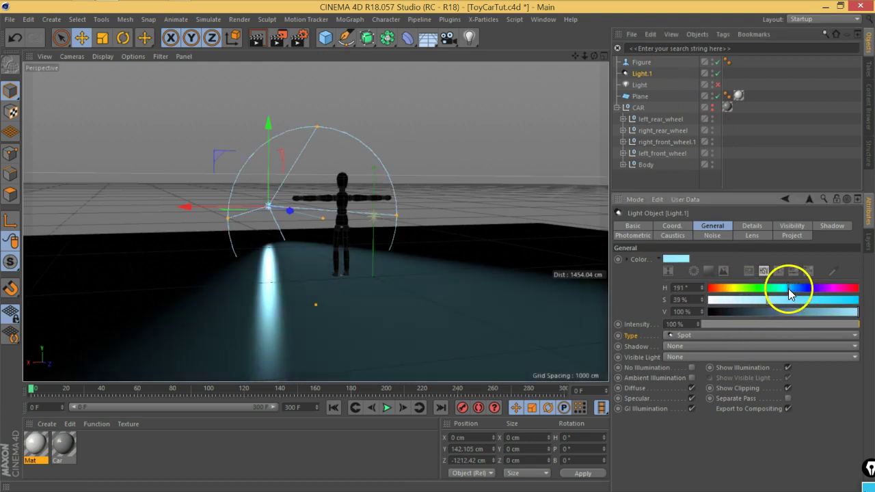
mouse_move(785, 292)
left_mouse_down()
mouse_move(771, 299)
mouse_move(797, 290)
left_mouse_up()
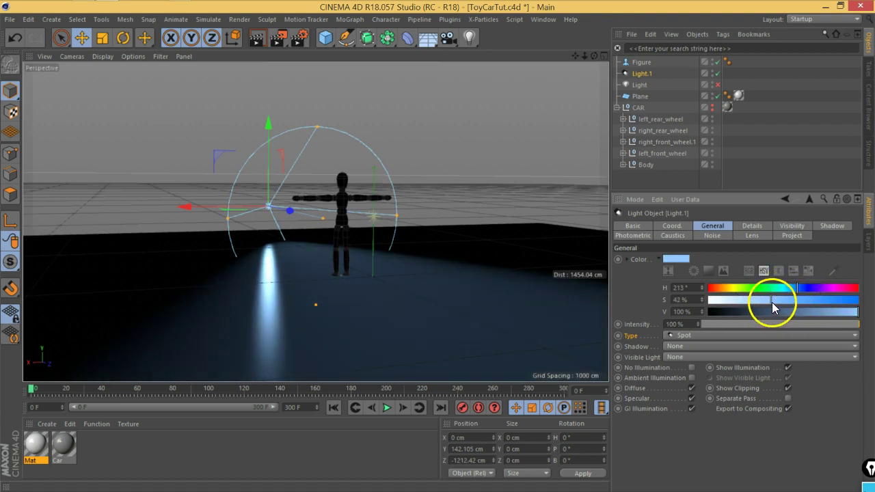
- Set Light.1's Visible Light to Visible and render the view to preview the glow
left_click(750, 227)
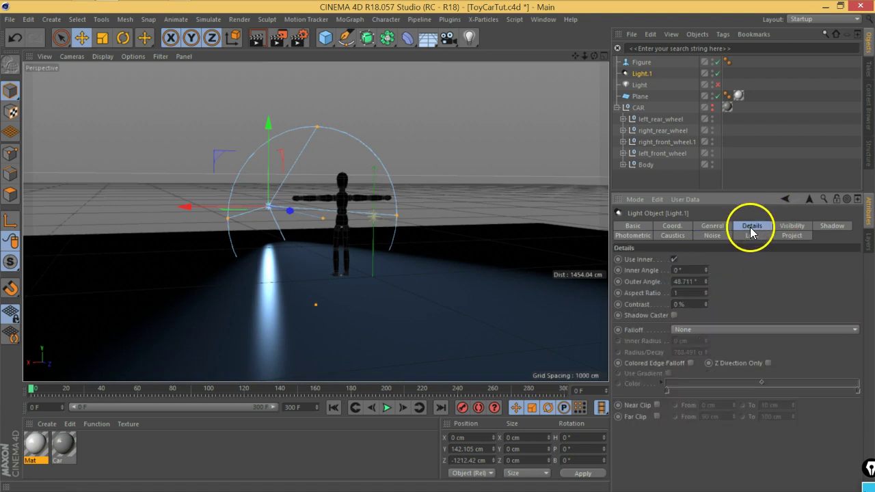
left_click(712, 227)
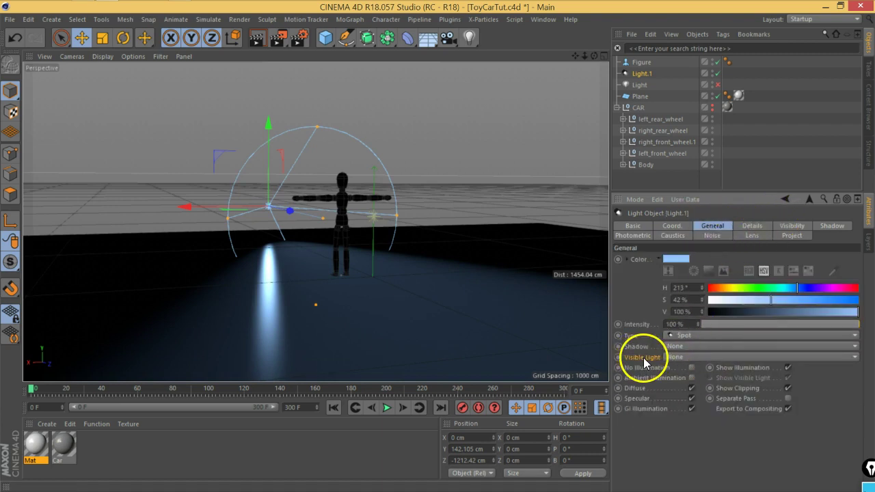
left_click(689, 357)
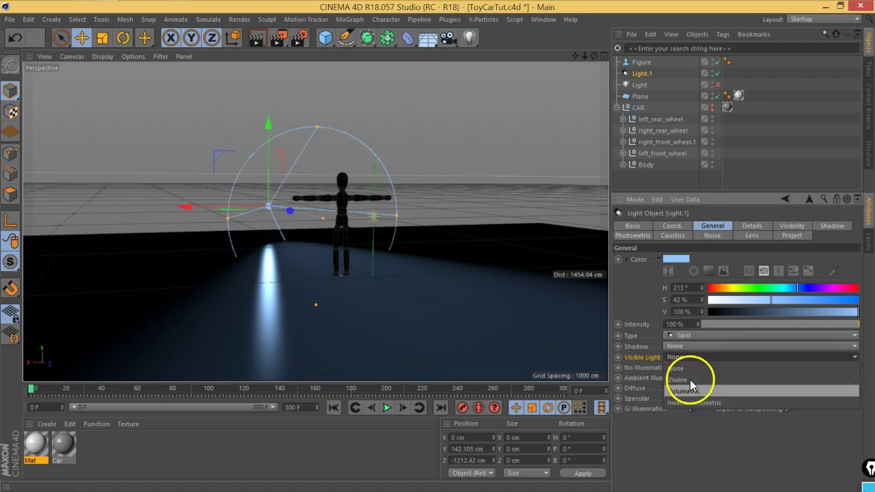
left_click(689, 379)
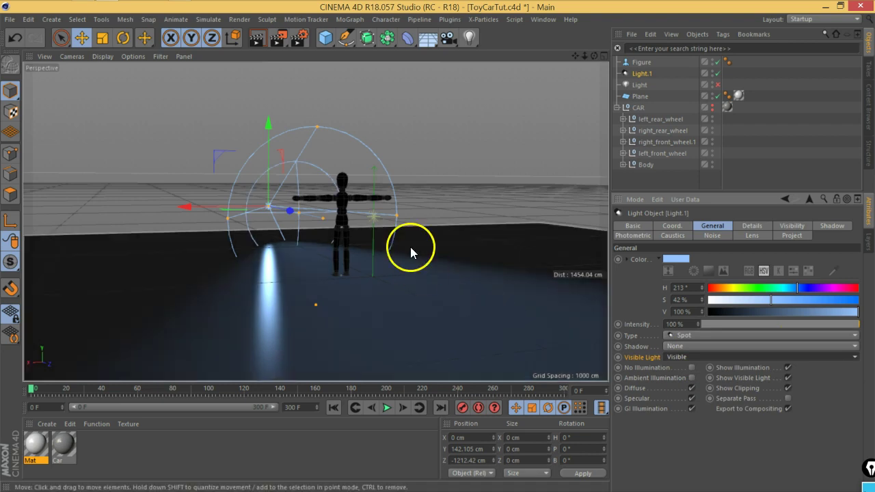
scroll(410, 246, "down", 2)
left_click(256, 39)
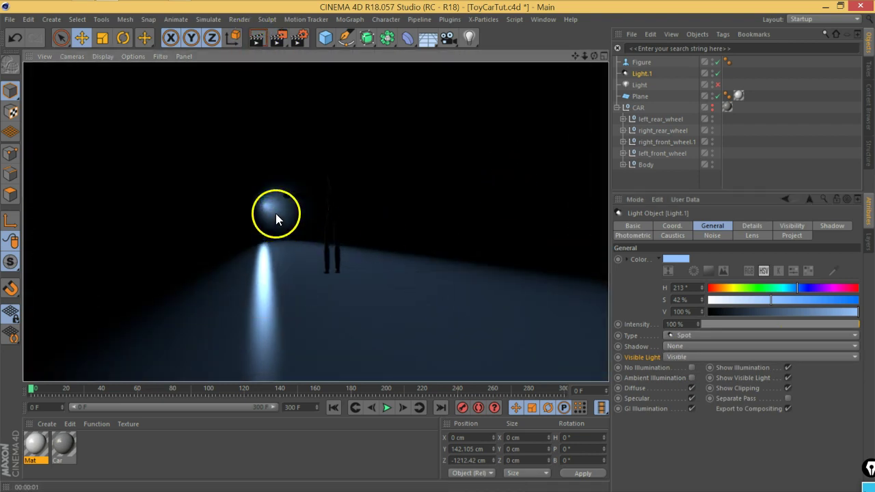
- Drag the viewport cone handles to widen Light.1's beam to about 1390.5 cm outer distance
left_click(277, 205)
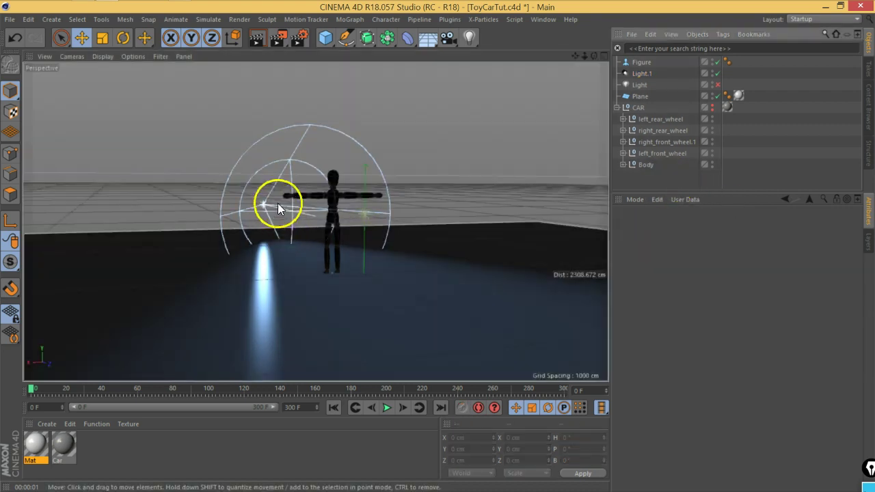
mouse_move(233, 229)
left_mouse_down("alt")
mouse_move(492, 279)
mouse_move(433, 249)
mouse_move(303, 205)
mouse_move(410, 237)
mouse_move(297, 211)
mouse_move(326, 228)
mouse_move(294, 198)
mouse_move(523, 258)
mouse_move(533, 203)
left_mouse_up("alt")
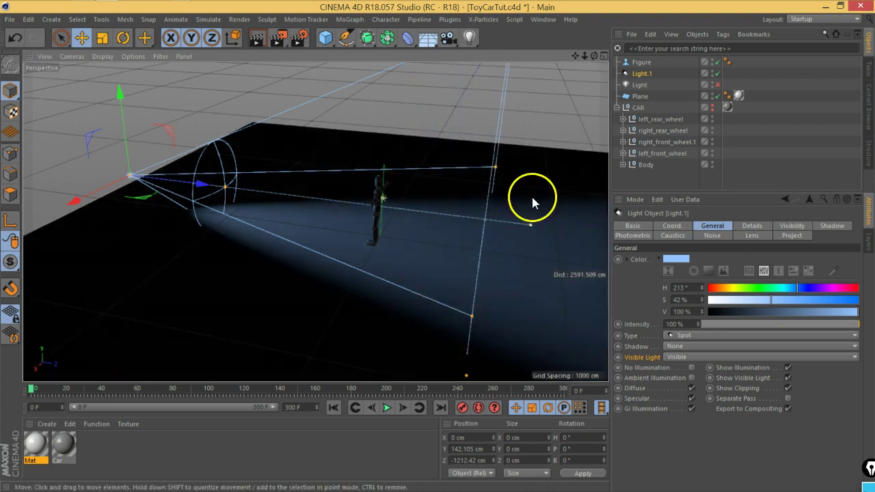
mouse_move(225, 186)
left_mouse_down()
mouse_move(234, 195)
mouse_move(368, 214)
mouse_move(285, 204)
mouse_move(347, 210)
mouse_move(304, 209)
left_mouse_up()
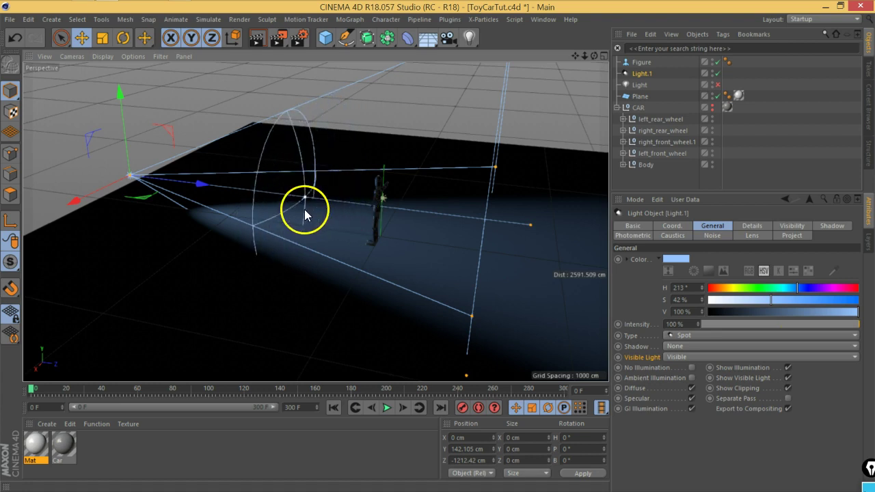
left_click(751, 226)
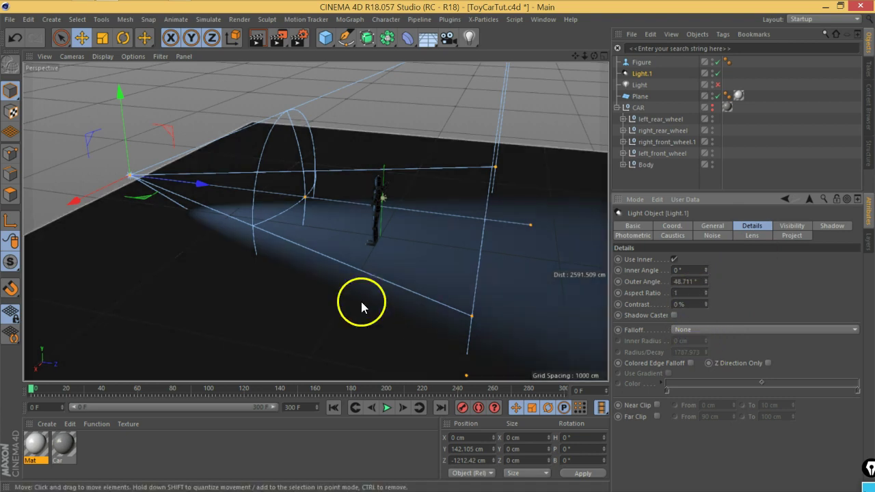
mouse_move(306, 198)
left_mouse_down()
mouse_move(338, 206)
mouse_move(264, 197)
mouse_move(447, 231)
mouse_move(363, 225)
mouse_move(481, 239)
mouse_move(357, 275)
mouse_move(305, 239)
mouse_move(397, 242)
mouse_move(269, 242)
mouse_move(284, 234)
left_mouse_up()
left_click(792, 225)
- Raise the visible beam's outer distance to about 1567 cm and inner distance to about 964 cm
left_click(257, 41)
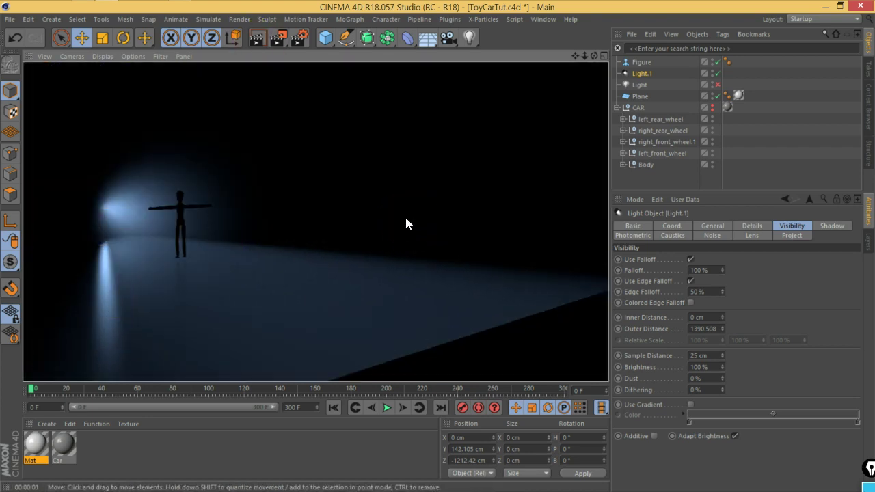
mouse_move(182, 215)
left_mouse_down("alt")
mouse_move(157, 228)
mouse_move(215, 225)
mouse_move(278, 248)
mouse_move(367, 263)
mouse_move(192, 249)
mouse_move(124, 225)
left_mouse_up("alt")
mouse_move(373, 258)
left_mouse_down()
mouse_move(387, 261)
mouse_move(351, 259)
mouse_move(409, 263)
left_mouse_up()
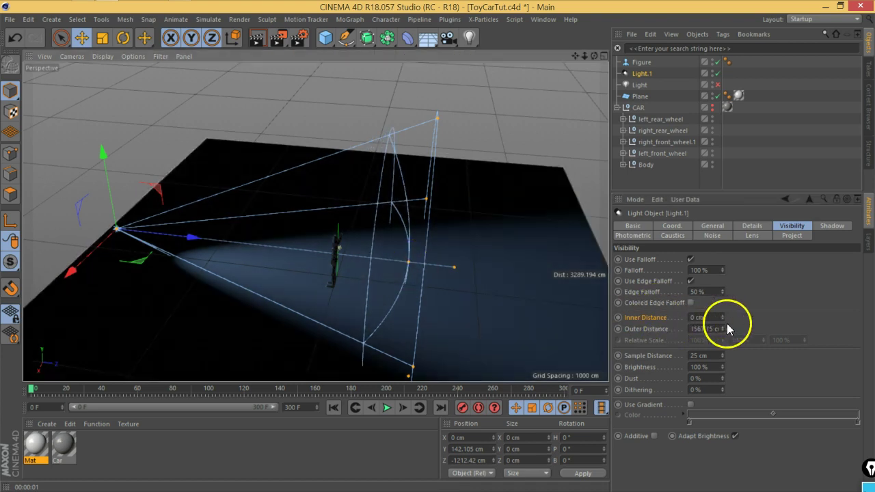
mouse_move(722, 317)
left_mouse_down()
mouse_move(722, 302)
mouse_move(35, 334)
left_mouse_up()
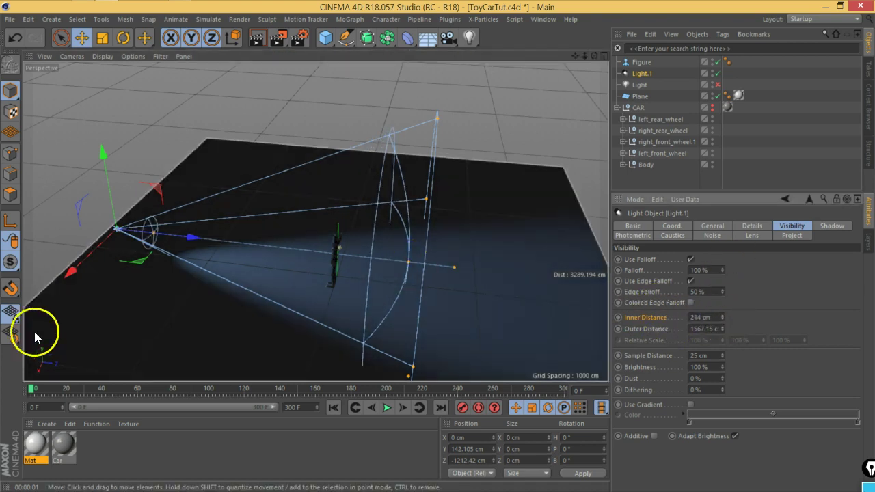
left_click_drag(156, 233, 288, 262)
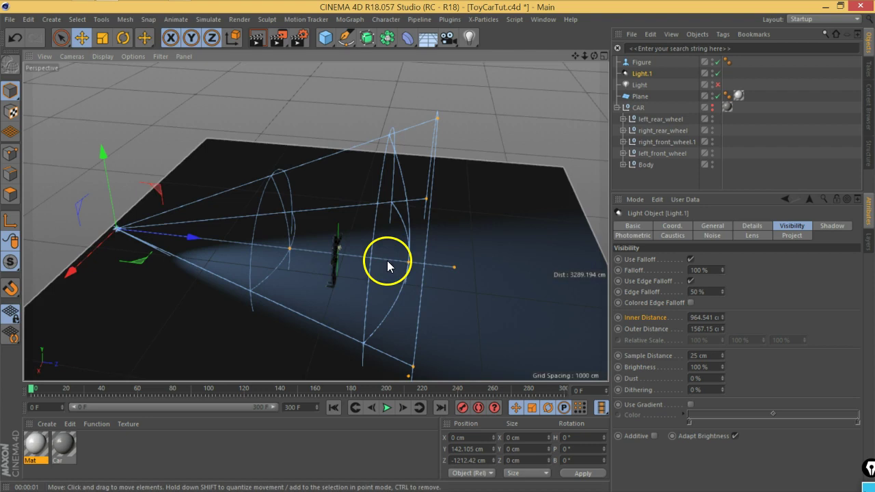
- Orbit to a low frontal view of the figure and render the glowing beam
mouse_move(407, 315)
left_mouse_down("alt")
mouse_move(319, 297)
mouse_move(377, 273)
mouse_move(316, 265)
left_mouse_up("alt")
scroll(316, 265, "up", 3)
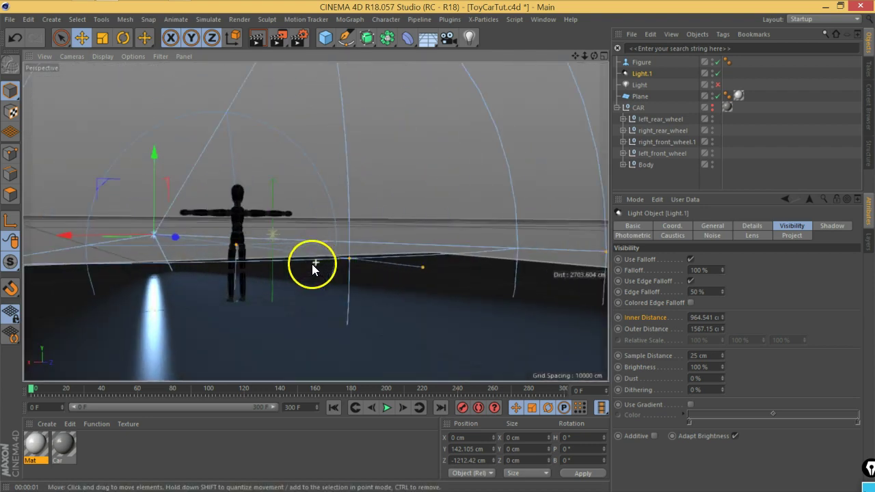
scroll(316, 266, "up", 2)
left_click(257, 39)
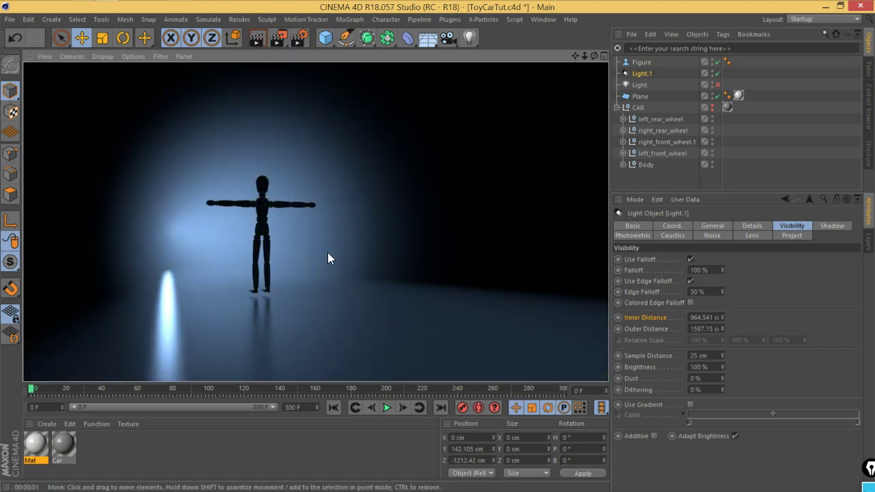
left_click(713, 226)
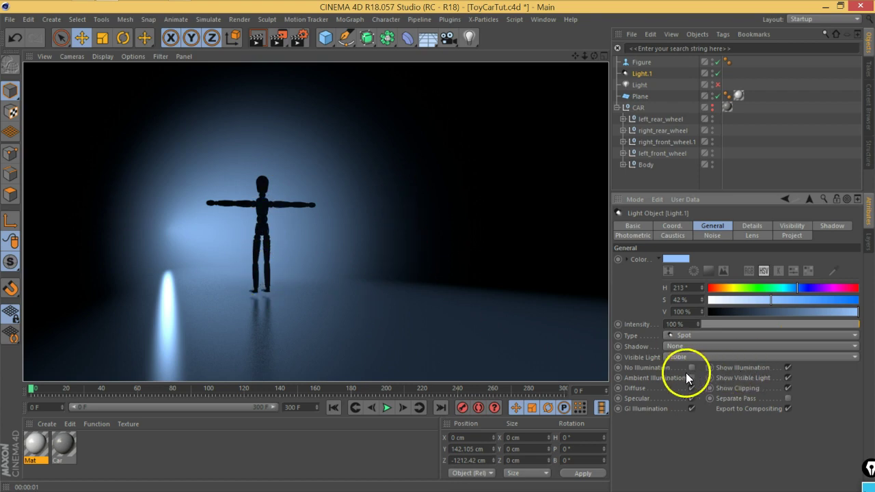
- Lengthen the spotlight cone to about 2052 cm outer distance
left_click(328, 276)
mouse_move(333, 276)
left_mouse_down("alt")
mouse_move(341, 276)
mouse_move(316, 273)
mouse_move(356, 258)
mouse_move(228, 261)
mouse_move(347, 296)
mouse_move(374, 266)
mouse_move(287, 229)
left_mouse_up("alt")
scroll(301, 232, "down", 5)
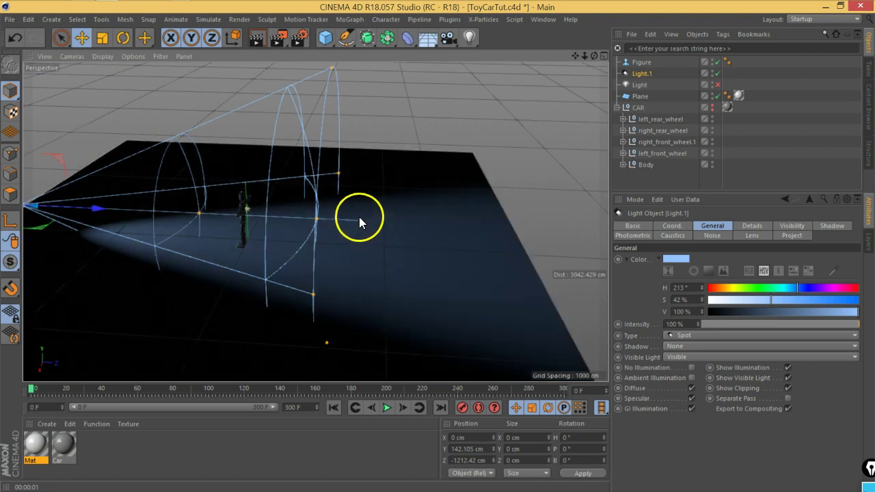
mouse_move(486, 240)
left_mouse_down()
mouse_move(447, 249)
mouse_move(320, 221)
mouse_move(414, 238)
mouse_move(201, 215)
mouse_move(274, 231)
left_mouse_up()
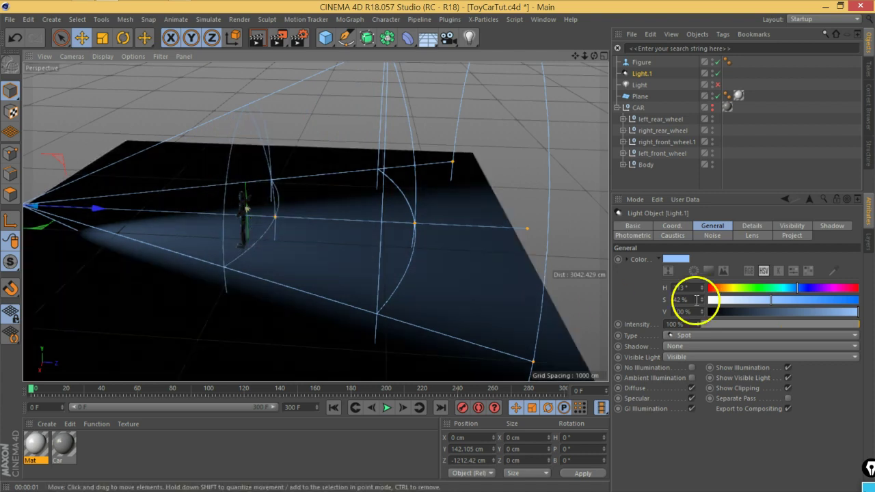
- Switch Light.1's Visible Light to Volumetric and render the viewport
left_click(687, 357)
left_click(690, 391)
mouse_move(382, 279)
left_mouse_down("alt")
mouse_move(362, 221)
mouse_move(392, 208)
mouse_move(350, 225)
mouse_move(358, 206)
mouse_move(294, 209)
mouse_move(233, 233)
mouse_move(264, 258)
mouse_move(234, 245)
mouse_move(267, 225)
mouse_move(276, 233)
mouse_move(262, 229)
left_mouse_up("alt")
left_click(256, 41)
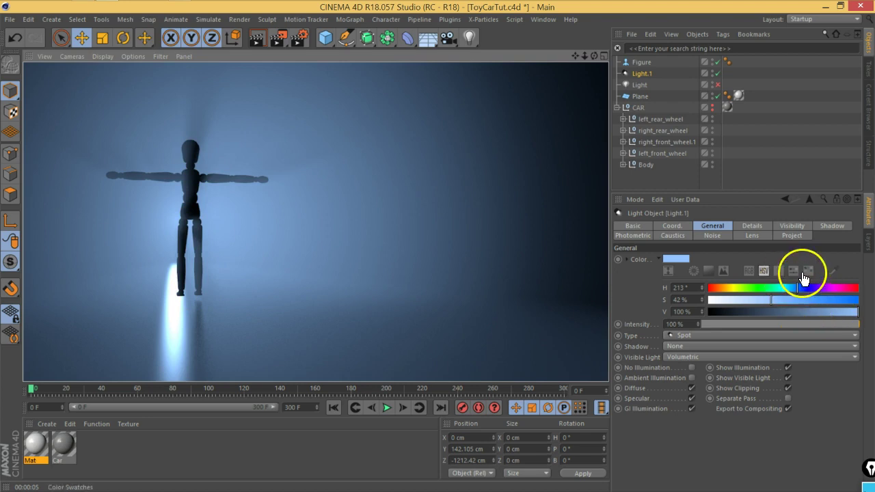
- Set the volumetric Sample Distance to 10 cm and Dithering to 25%, then re-render
left_click(784, 225)
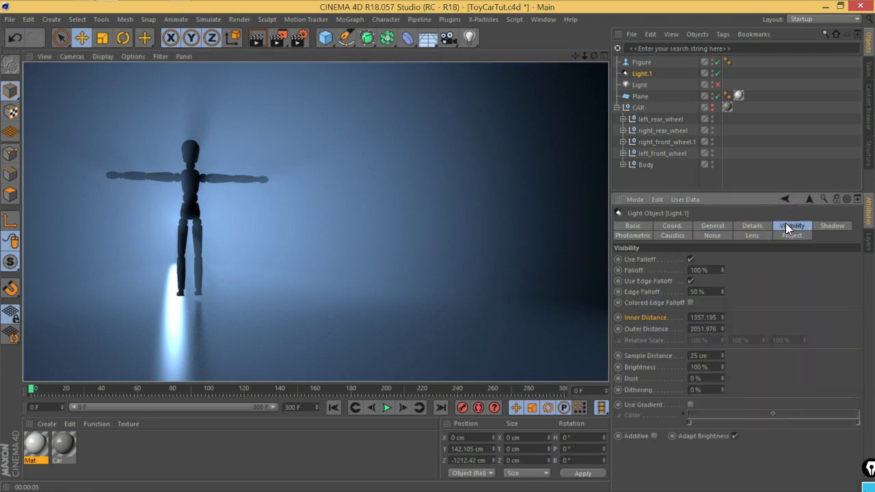
left_click_drag(723, 355, 722, 353)
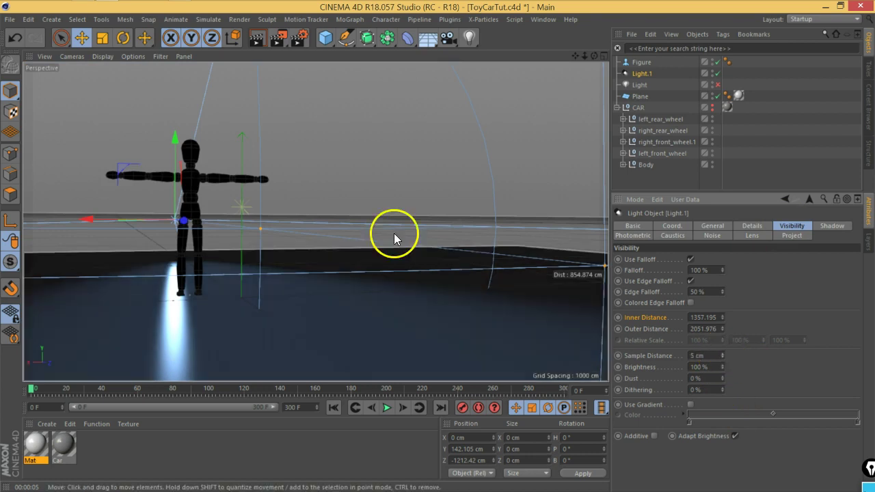
left_click(257, 37)
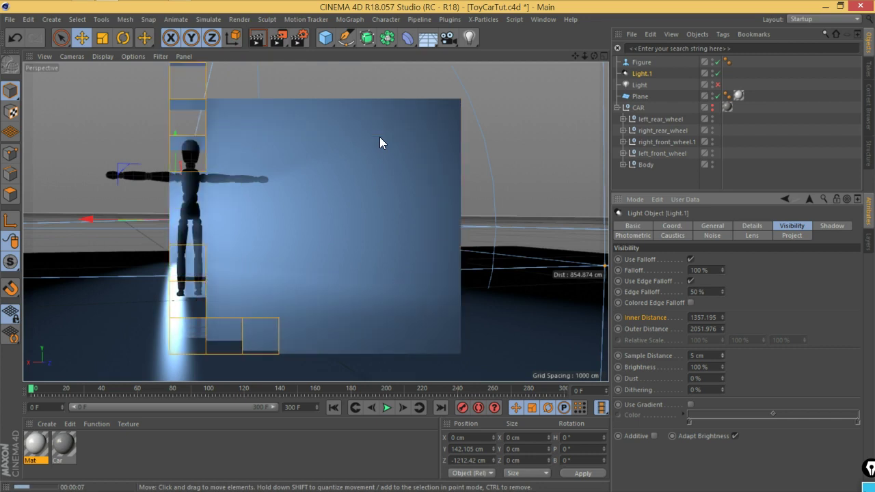
left_click(152, 223)
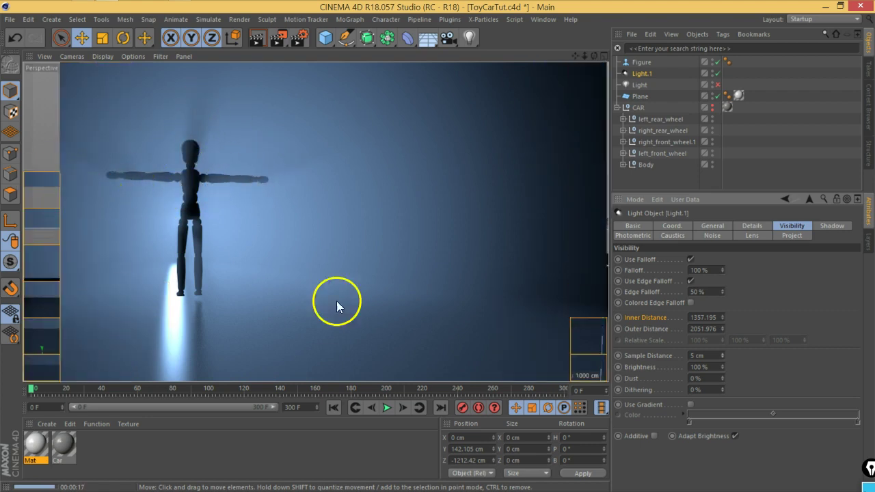
left_click(722, 354)
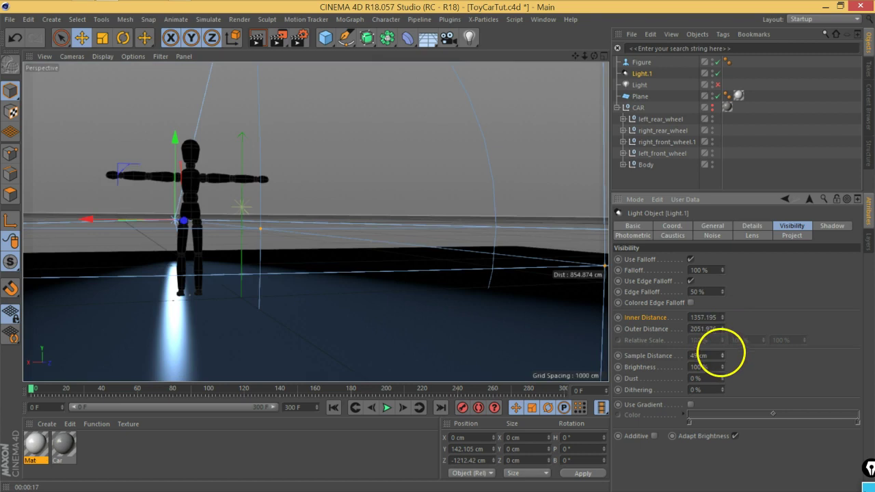
left_click(257, 38)
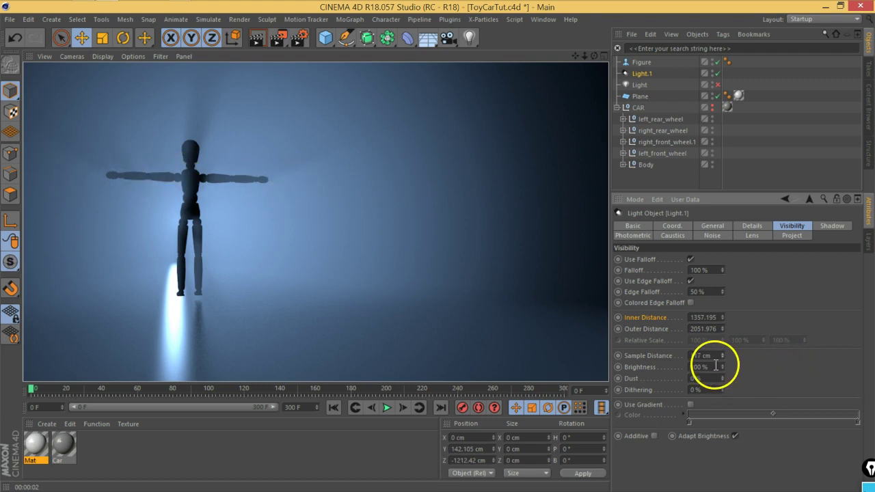
type("10")
key("Return")
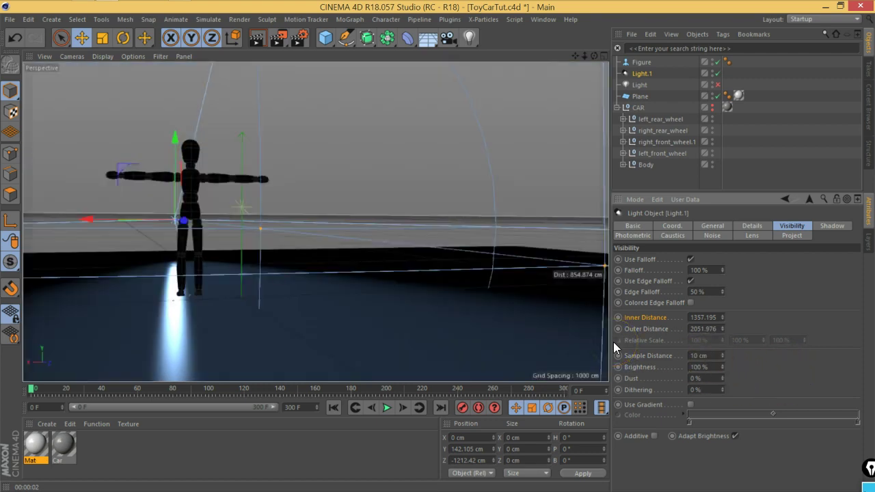
left_click_drag(723, 390, 749, 391)
left_click(259, 41)
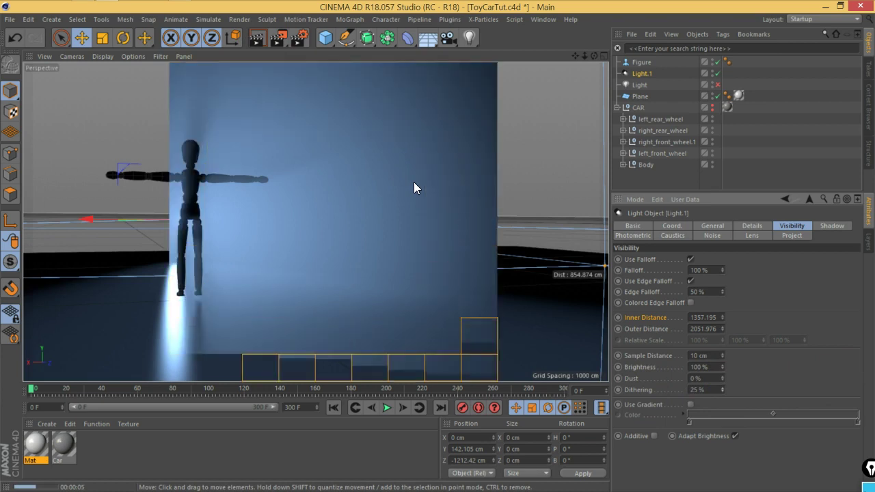
left_click(711, 292)
- Raise Light.1's Edge Falloff to 100% and render the viewport to check the softened beam
left_click_drag(722, 289, 723, 293)
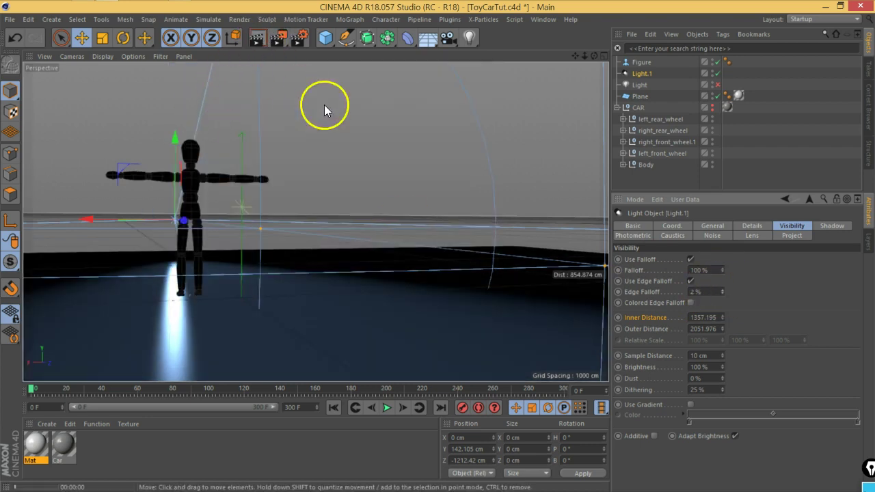
key("ctrl+r")
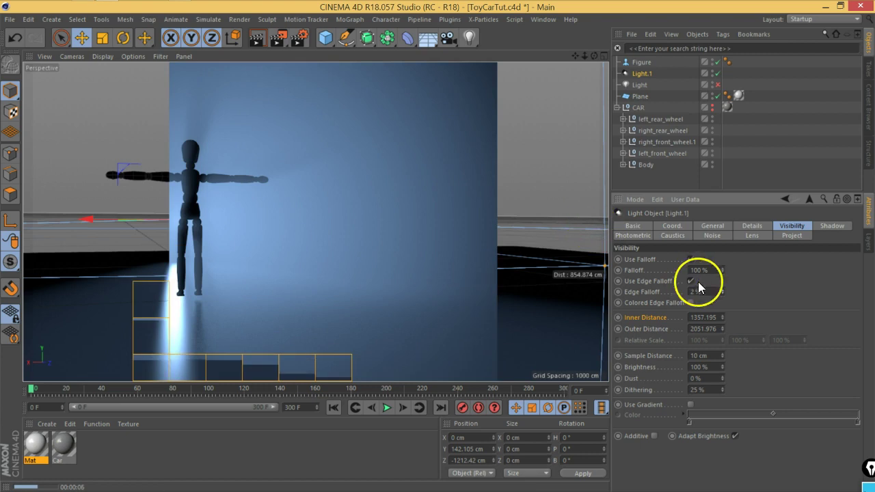
left_click_drag(721, 283, 721, 269)
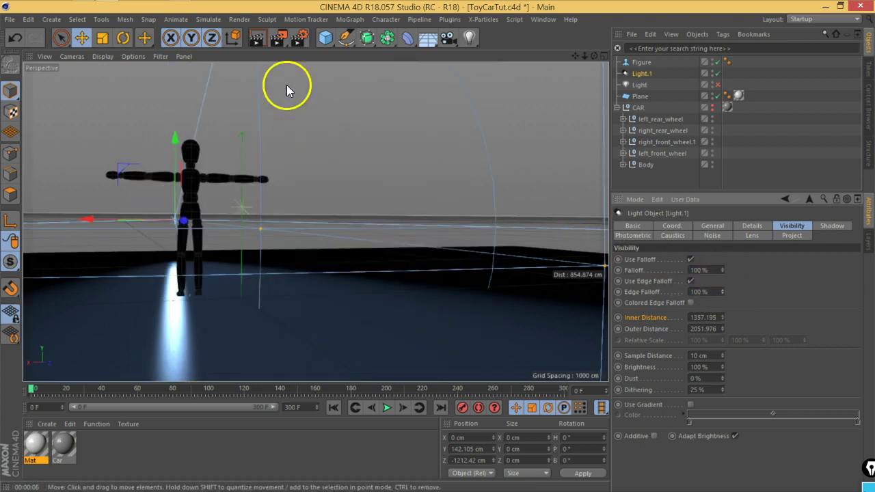
left_click(257, 38)
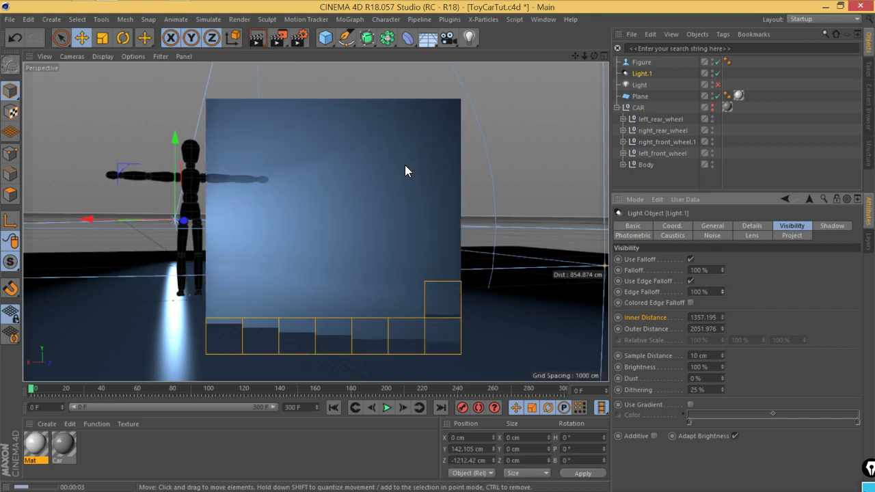
left_click(713, 228)
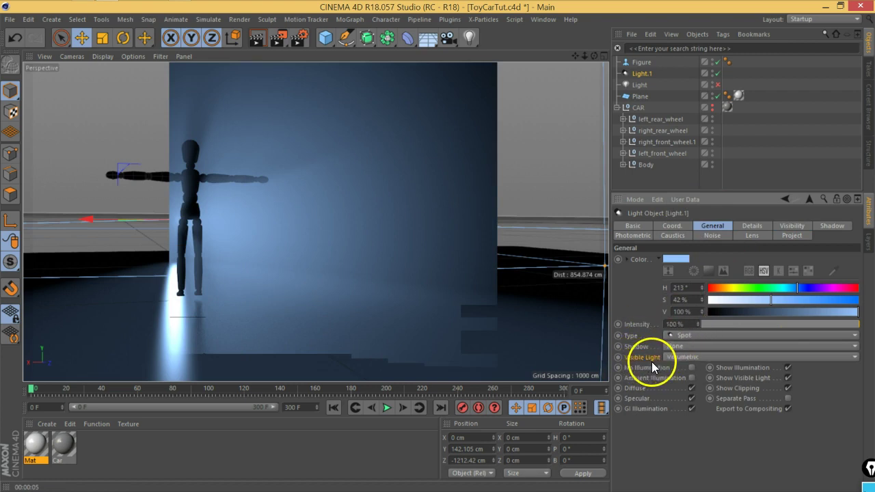
- Switch Visible Light to Inverse Volumetric and render the result
left_click(678, 358)
left_click(688, 381)
left_click(685, 357)
left_click(687, 391)
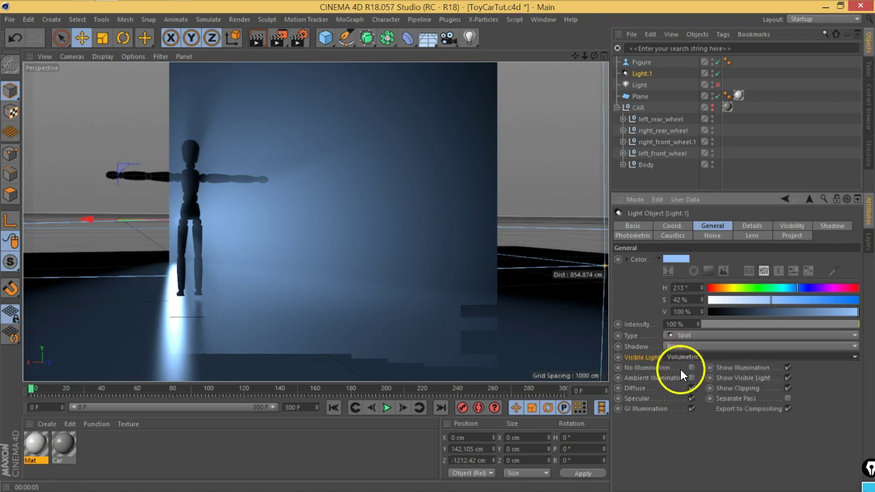
left_click(680, 358)
left_click(689, 402)
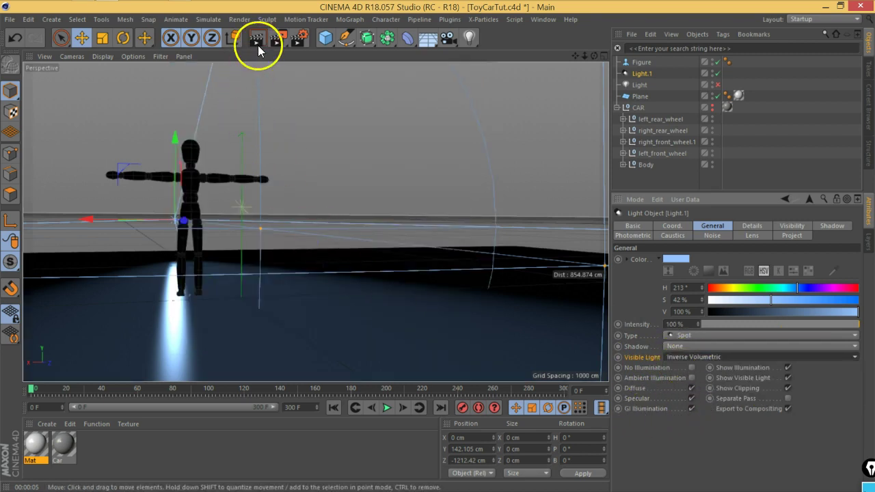
left_click(257, 45)
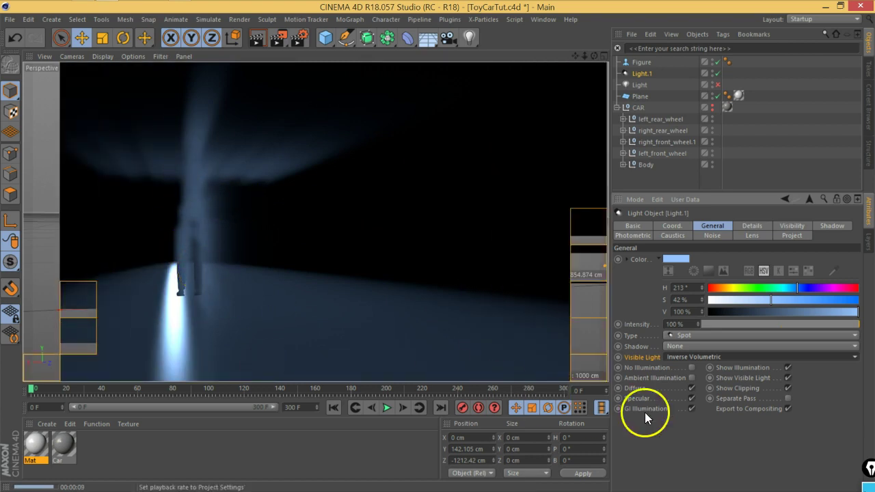
- Set Visible Light to None and orbit to a higher view of the scene
left_click(695, 354)
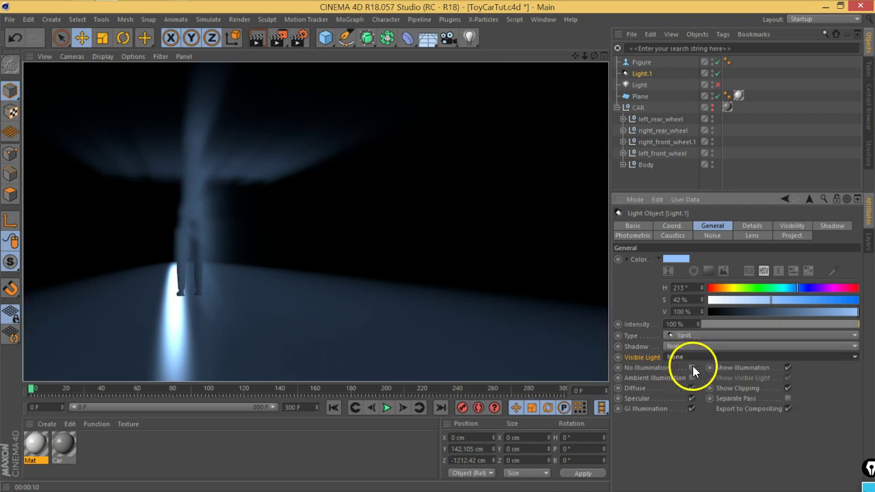
left_click(693, 365)
mouse_move(274, 255)
left_mouse_down("alt")
mouse_move(311, 245)
mouse_move(229, 253)
mouse_move(404, 297)
mouse_move(328, 285)
mouse_move(361, 287)
left_mouse_up("alt")
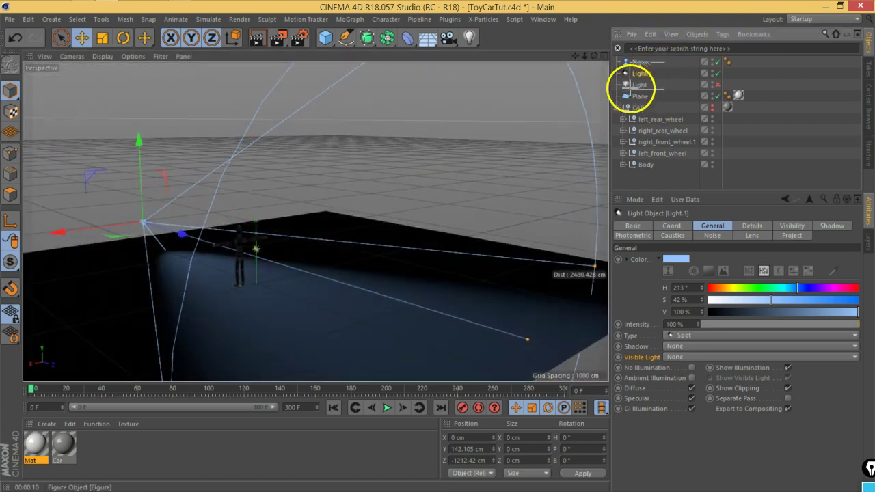
- Delete Figure, Light.1 and Light, then orbit back to the toy car
left_click(629, 85, "shift")
key("Delete")
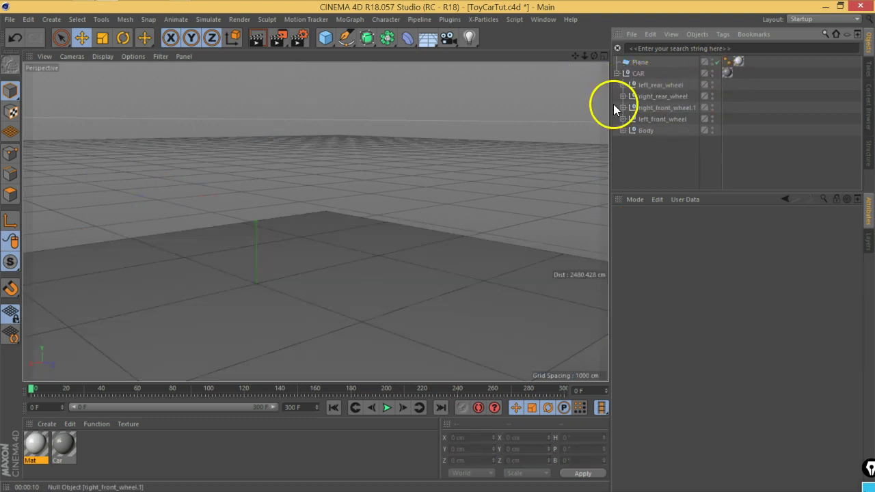
mouse_move(294, 286)
left_mouse_down("alt")
mouse_move(290, 255)
mouse_move(371, 248)
mouse_move(285, 190)
mouse_move(313, 280)
mouse_move(308, 298)
mouse_move(348, 334)
mouse_move(354, 255)
mouse_move(387, 225)
mouse_move(359, 224)
mouse_move(374, 240)
mouse_move(342, 233)
mouse_move(346, 226)
mouse_move(361, 230)
mouse_move(344, 235)
left_mouse_up("alt")
mouse_move(596, 235)
left_mouse_down("alt")
mouse_move(259, 187)
mouse_move(334, 219)
mouse_move(250, 219)
mouse_move(290, 207)
mouse_move(296, 241)
left_mouse_up("alt")
scroll(249, 220, "up", 2)
scroll(291, 209, "up", 2)
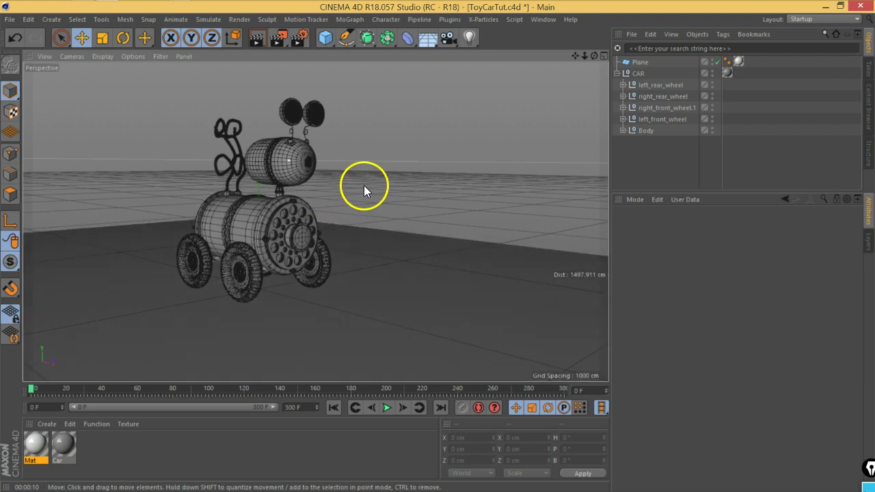
left_click(543, 20)
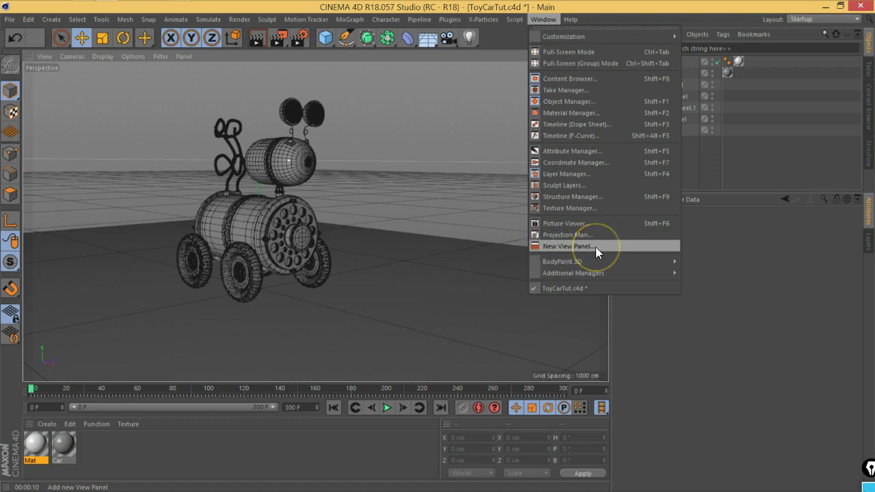
- Add a New View Panel at the upper right, enlarge it, and orbit to a raised car view
left_click(596, 247)
left_click_drag(131, 55, 590, 74)
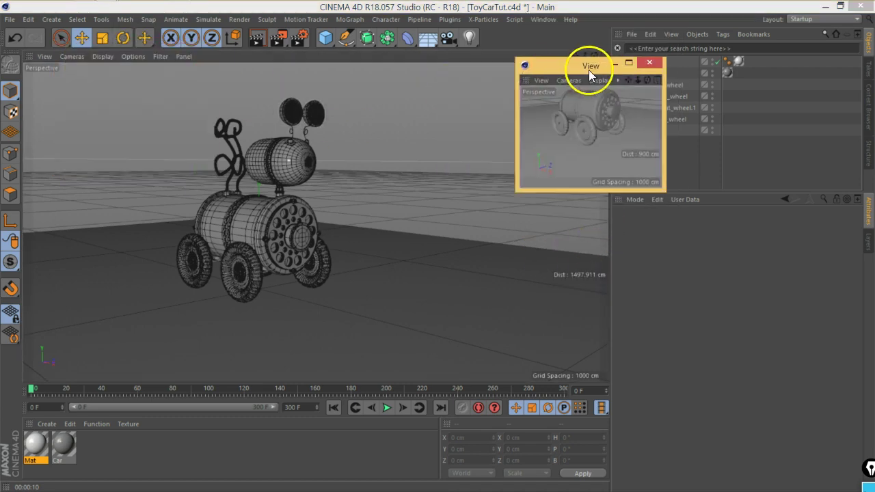
left_click_drag(661, 190, 853, 346)
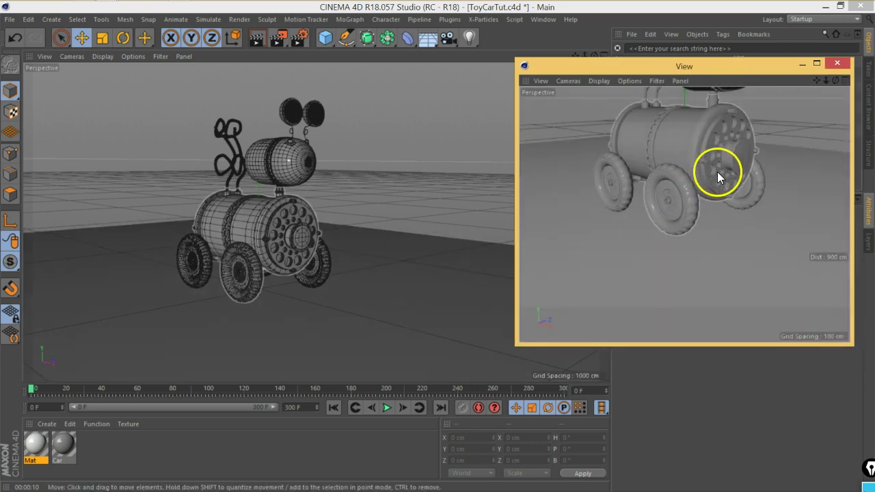
mouse_move(704, 175)
left_mouse_down("alt")
mouse_move(686, 234)
mouse_move(665, 234)
mouse_move(675, 245)
mouse_move(695, 197)
mouse_move(675, 218)
mouse_move(717, 233)
mouse_move(696, 320)
left_mouse_up("alt")
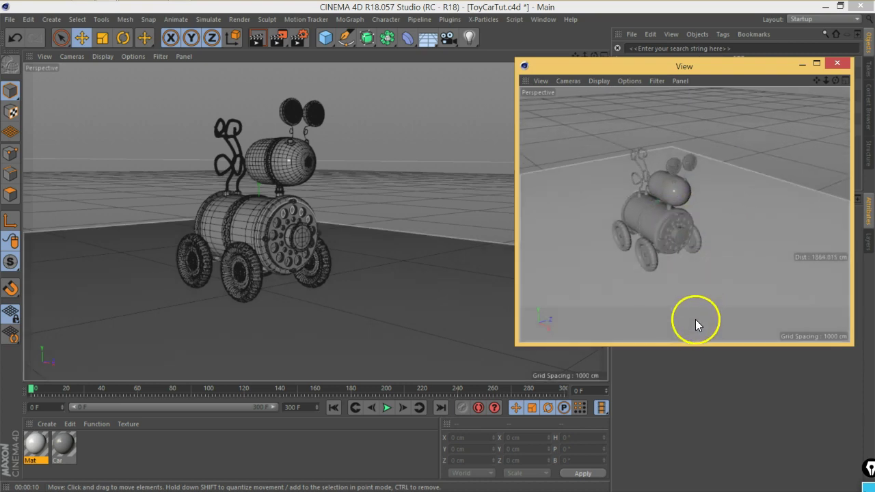
left_click_drag(678, 221, 808, 265, "alt")
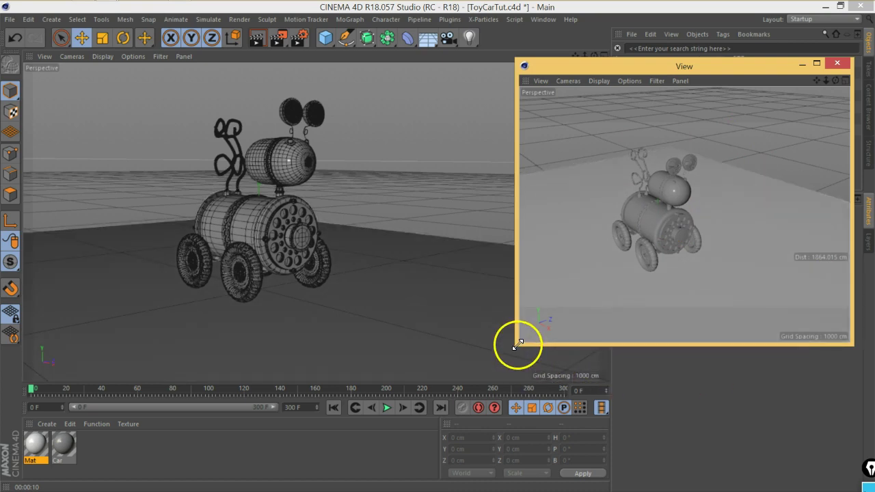
- Start an Interactive Render Region over the car in the main viewport
left_click(284, 44)
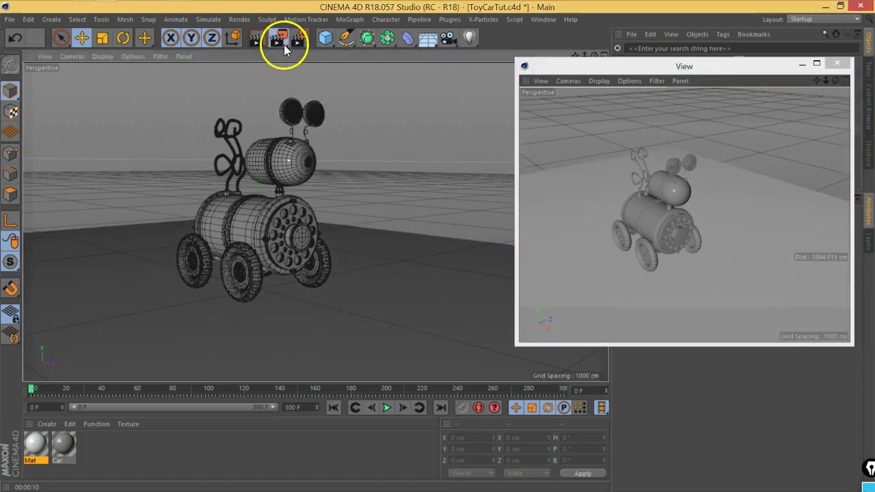
left_click(284, 44)
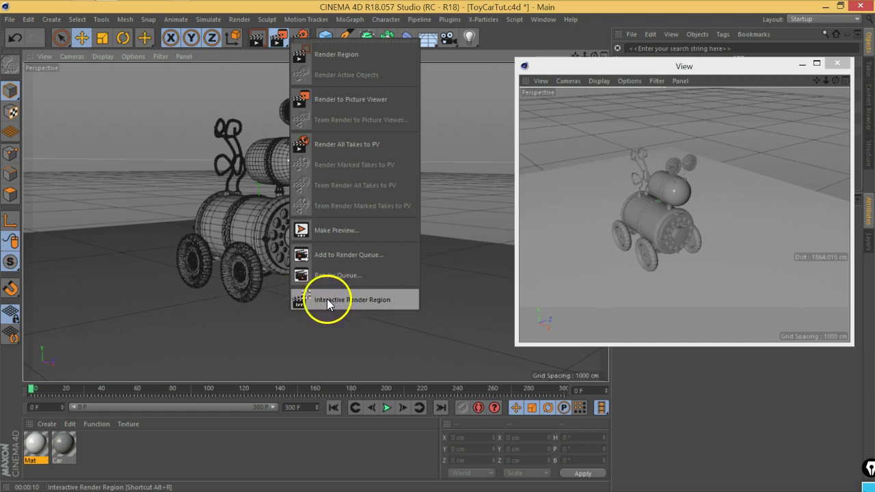
left_click(340, 302)
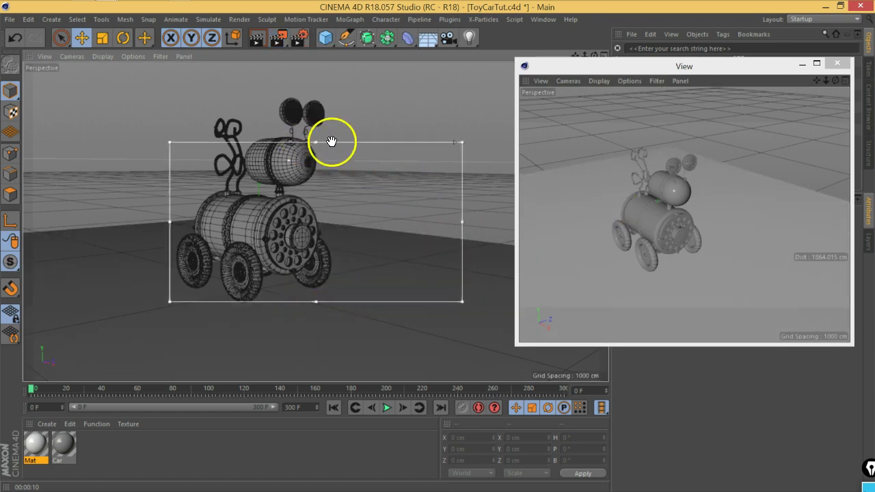
left_click_drag(336, 142, 336, 121)
left_click(610, 280)
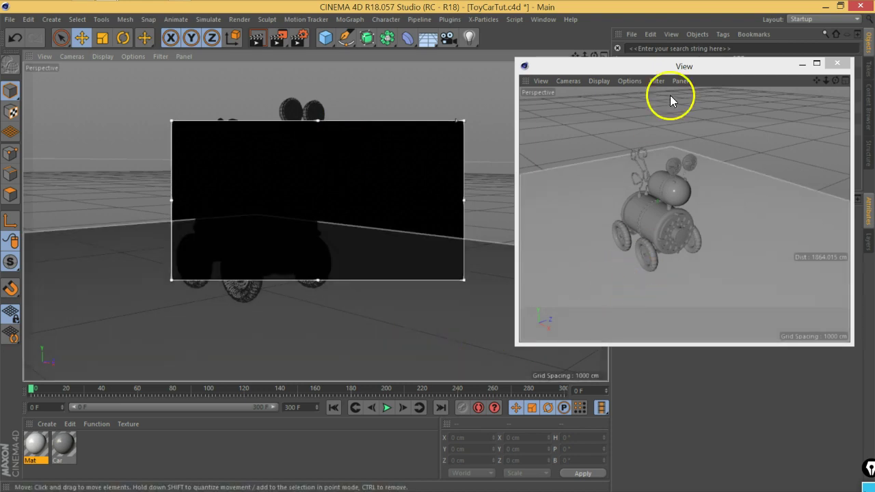
left_click(697, 65)
left_click(726, 183)
left_click(765, 161)
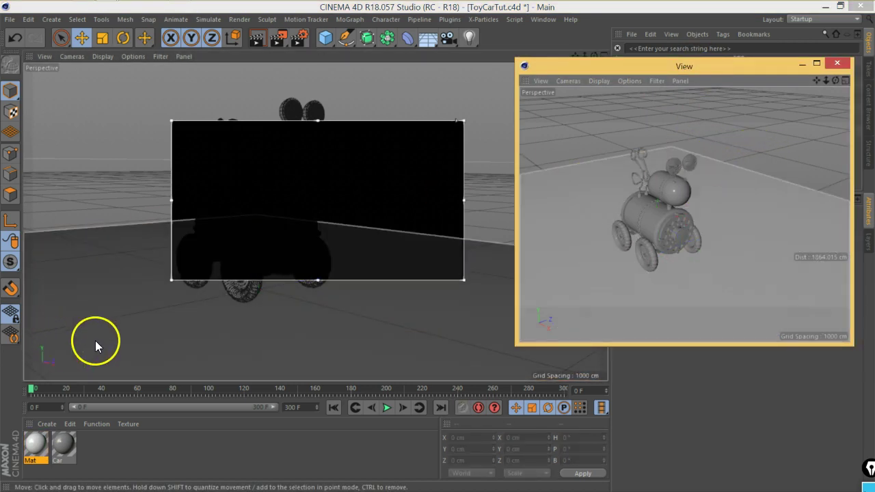
- Unlock the render region from the view and stretch it to fill the View window
right_click(462, 171)
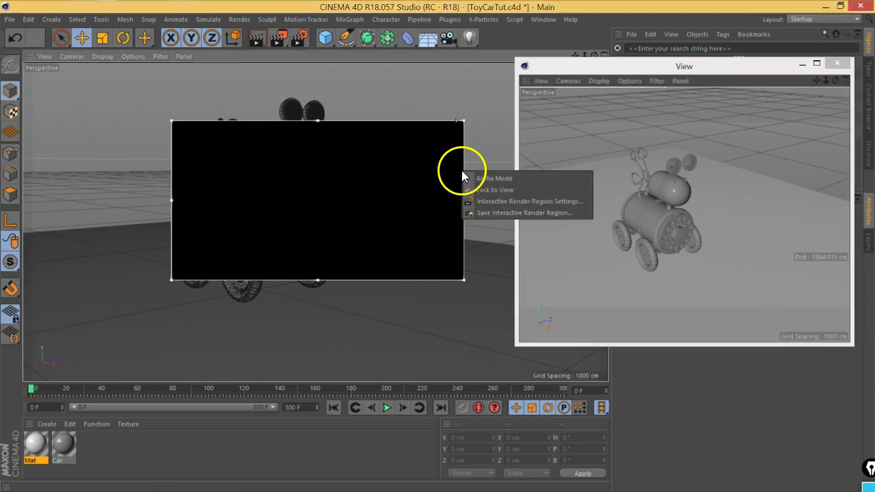
left_click(519, 191)
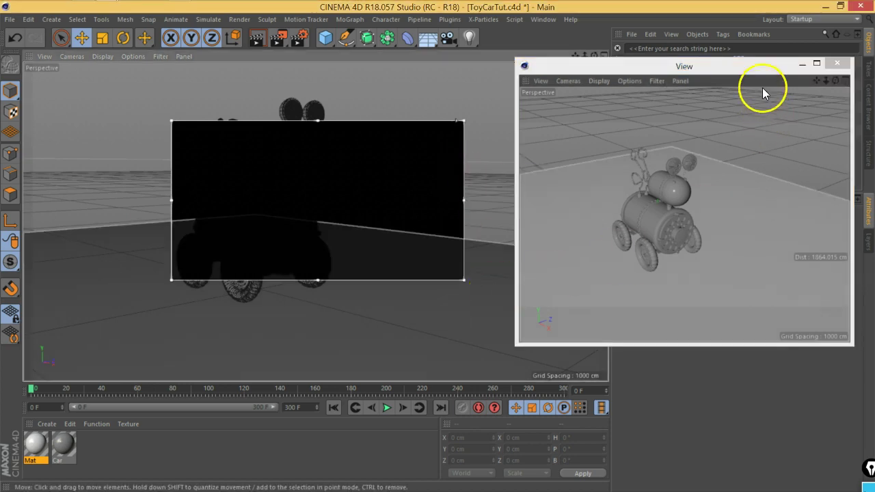
left_click(757, 70)
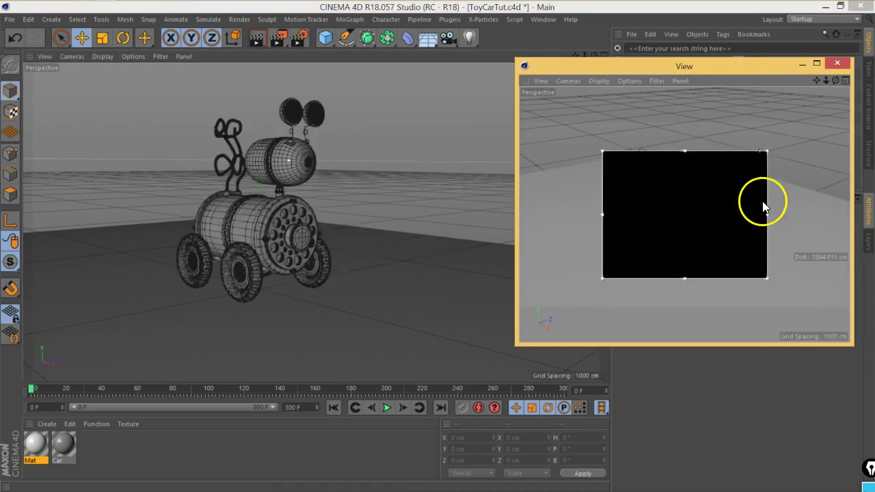
left_click_drag(603, 152, 520, 140)
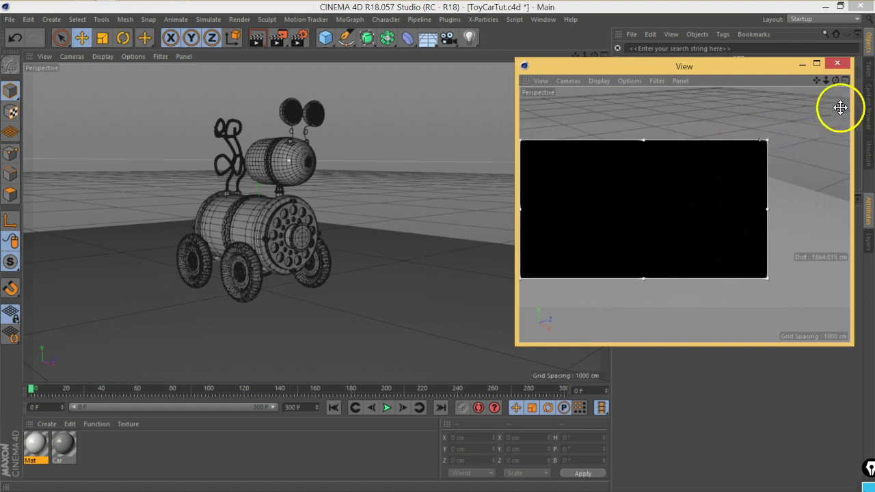
left_click_drag(840, 107, 852, 86)
left_click_drag(847, 278, 862, 354)
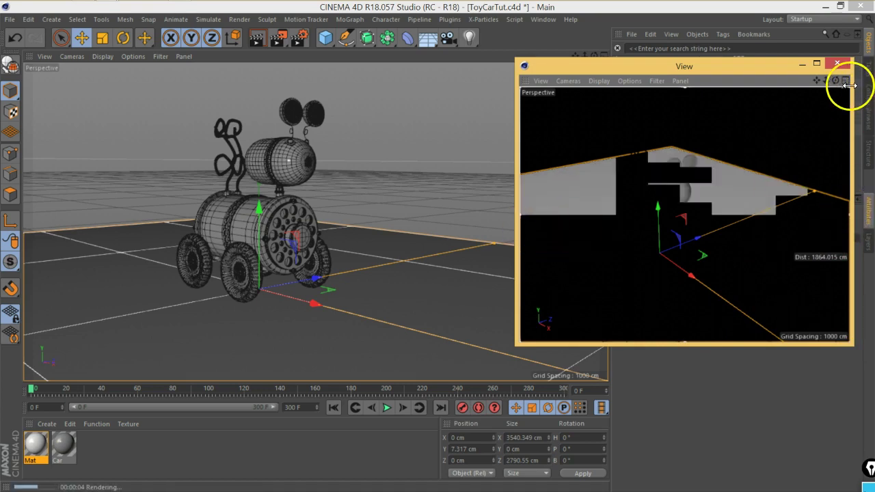
mouse_move(843, 152)
left_mouse_down()
mouse_move(844, 137)
mouse_move(845, 157)
left_mouse_up()
left_click(844, 141)
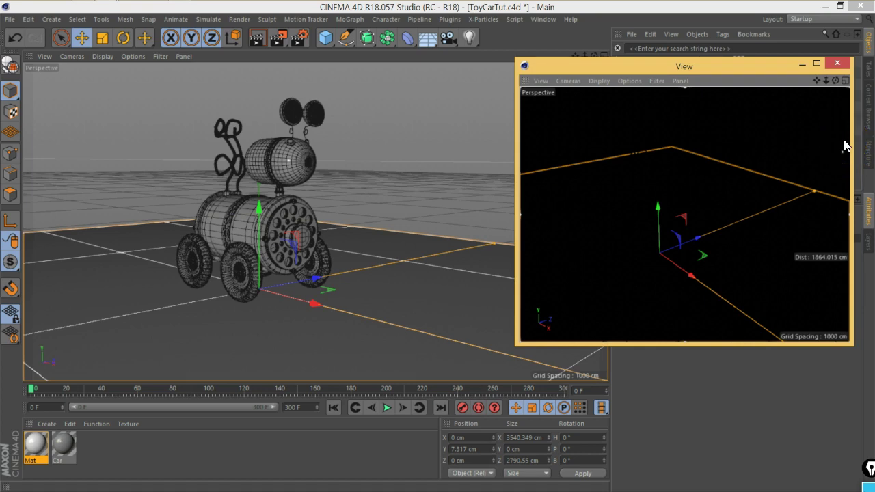
- Settle the render region in the View window and deselect the floor plane
left_click(409, 134)
left_click(465, 147)
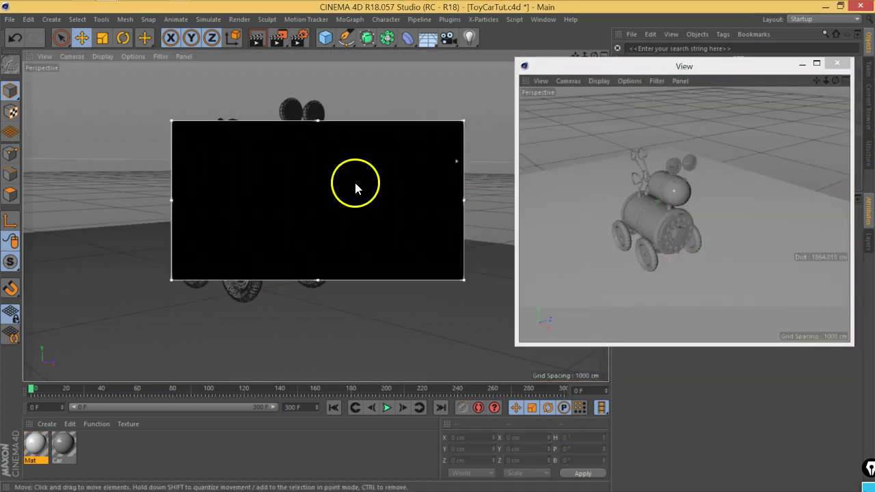
left_click(588, 123)
left_click(600, 195)
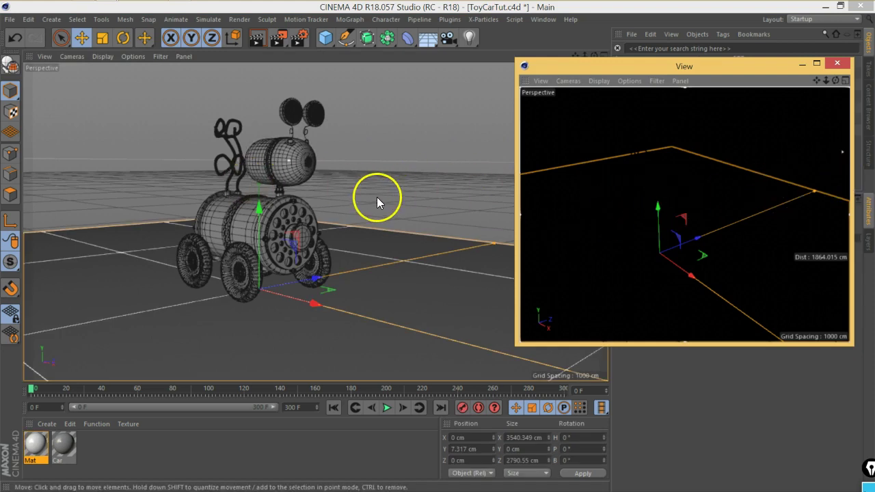
left_click(662, 94)
left_click(676, 109)
left_click(443, 142)
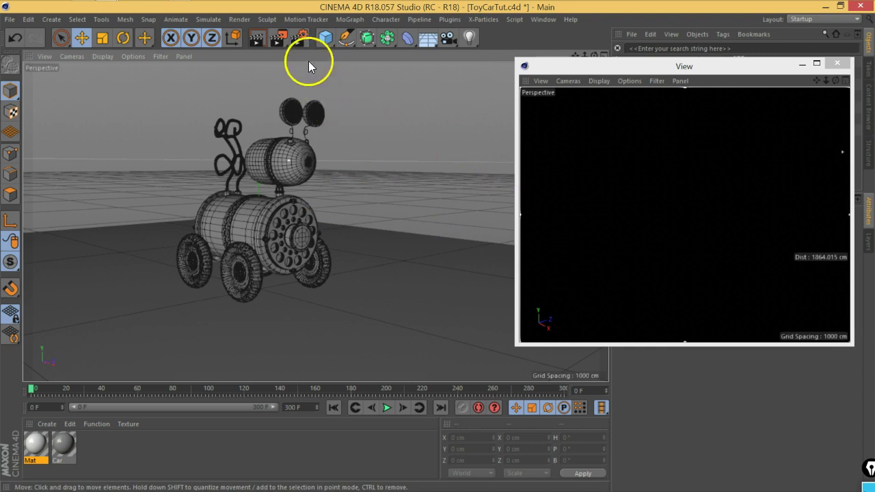
- Set the renderer to Physical and change its sampler from Fixed to Progressive
left_click(301, 45)
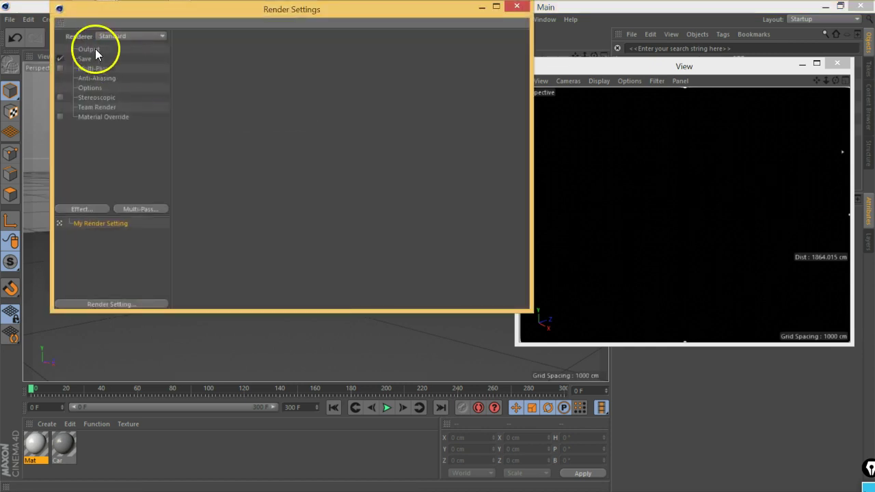
left_click(139, 36)
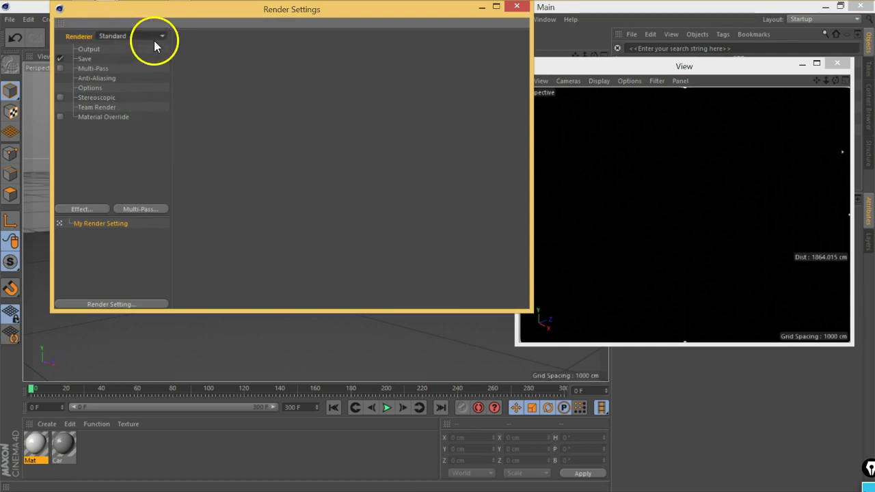
left_click(155, 38)
left_click(117, 54)
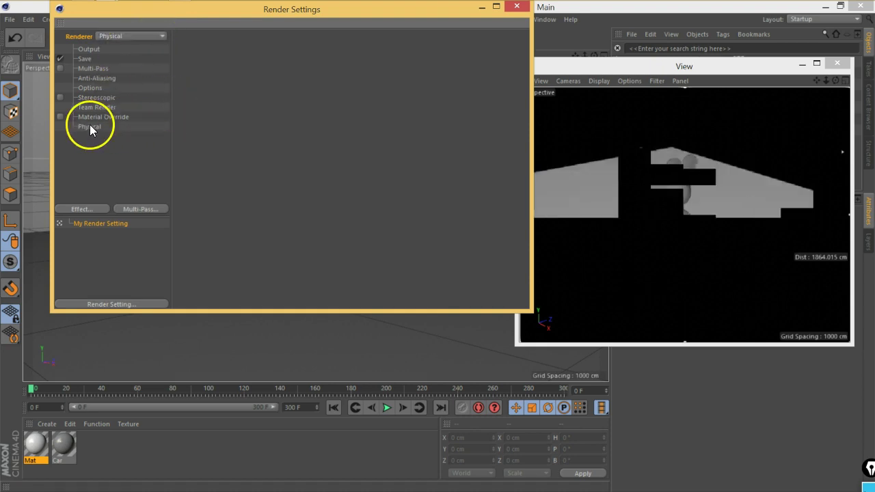
left_click(90, 126)
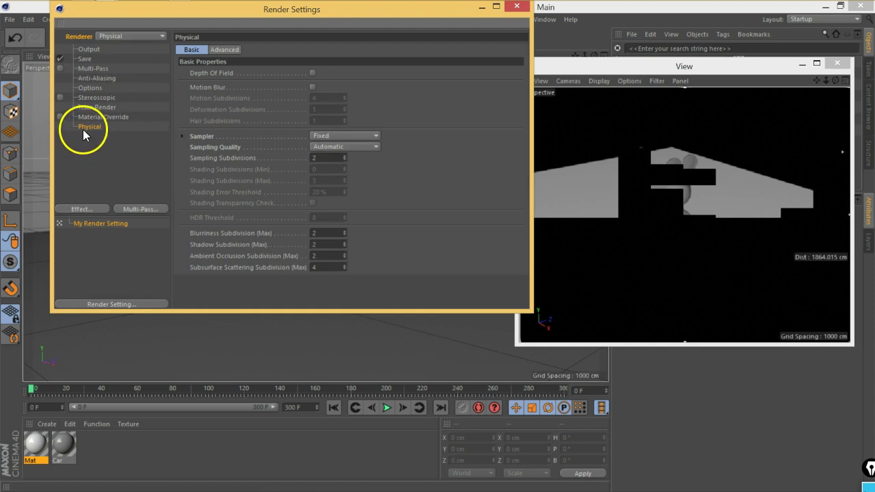
left_click(355, 137)
left_click(350, 169)
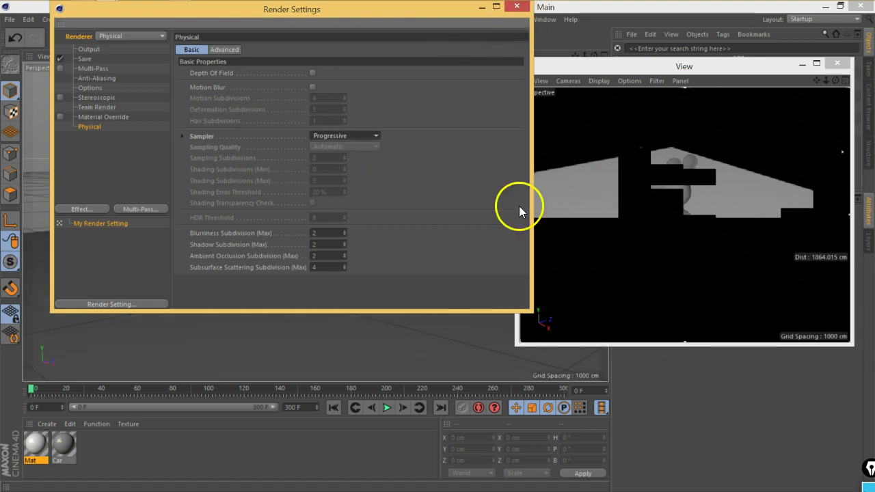
left_click(518, 7)
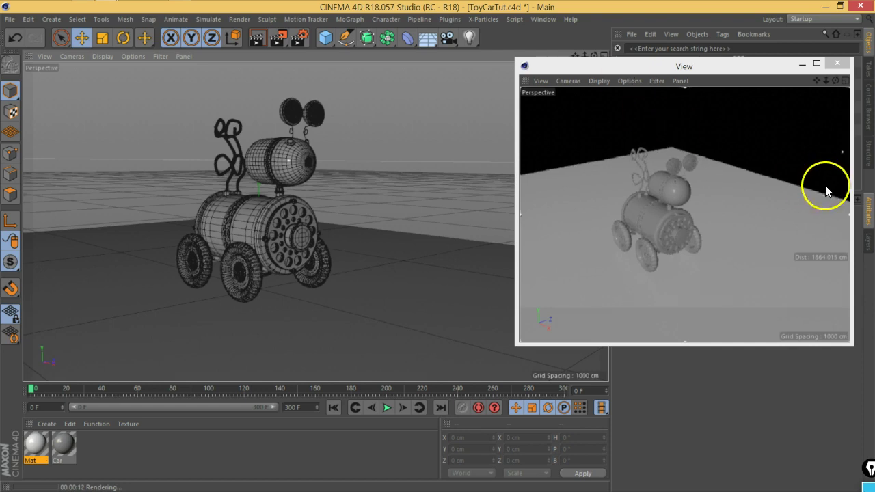
- Drag the floating View window lower and bring up the light-type palette
left_click(843, 162)
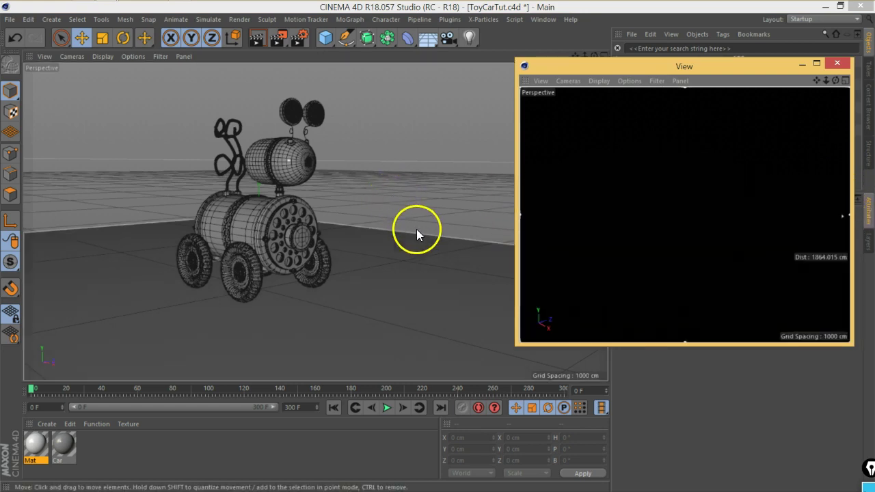
left_click(423, 185)
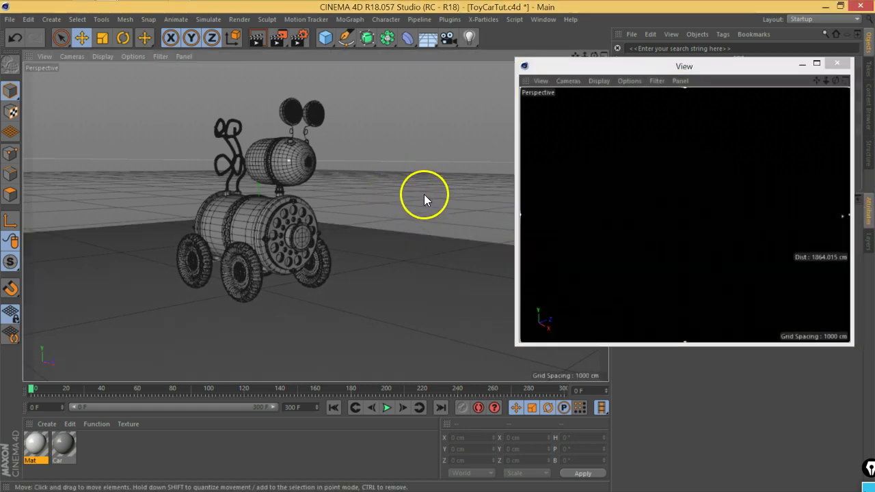
left_click_drag(589, 67, 595, 158)
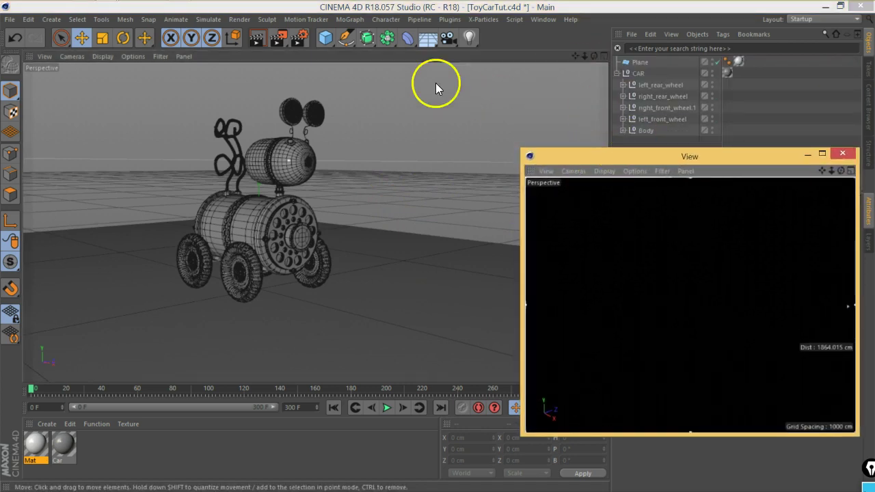
left_click(464, 41)
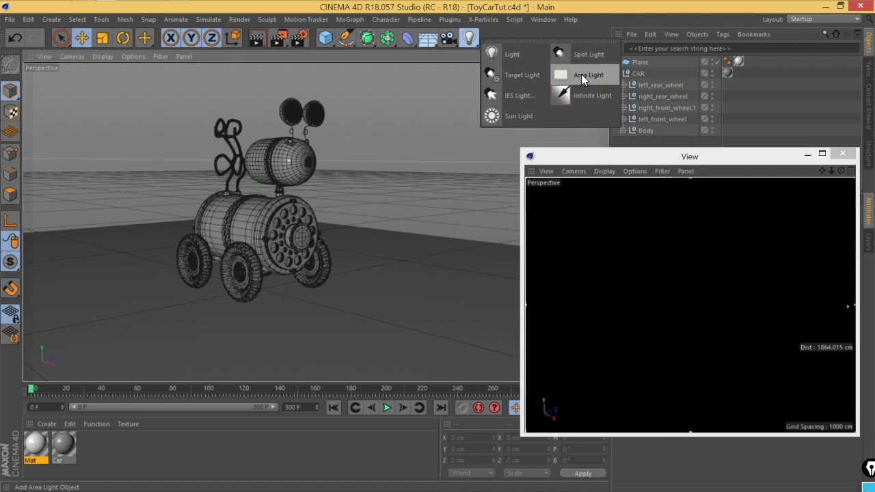
- Add an area light and move it out to about 767 cm on X beside the car
left_click(581, 73)
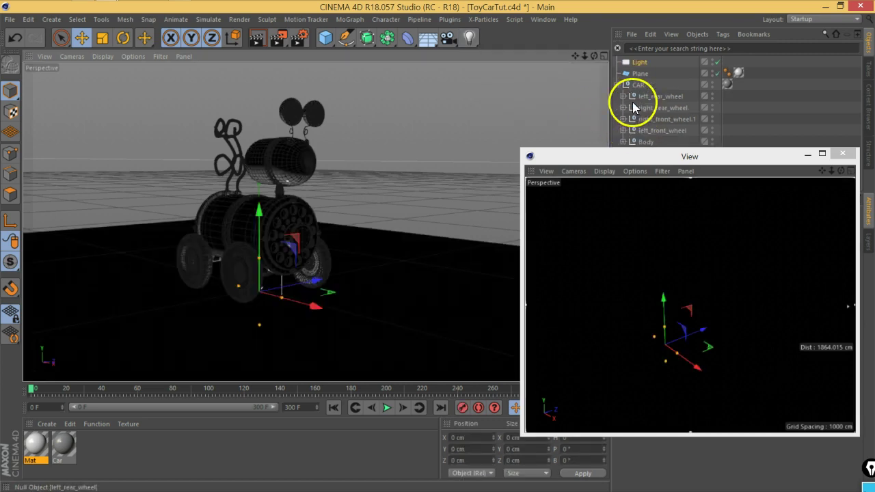
mouse_move(359, 241)
left_mouse_down("alt")
mouse_move(299, 239)
mouse_move(271, 223)
mouse_move(340, 275)
mouse_move(344, 221)
left_mouse_up("alt")
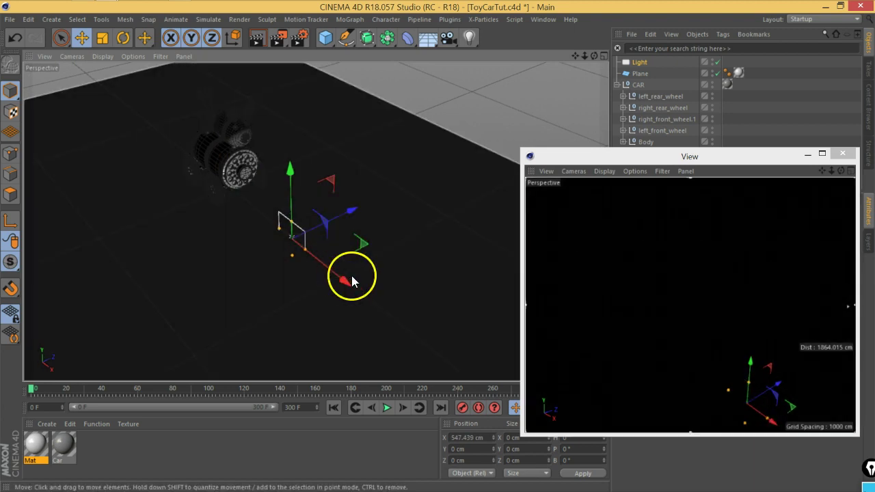
left_click_drag(351, 276, 385, 290)
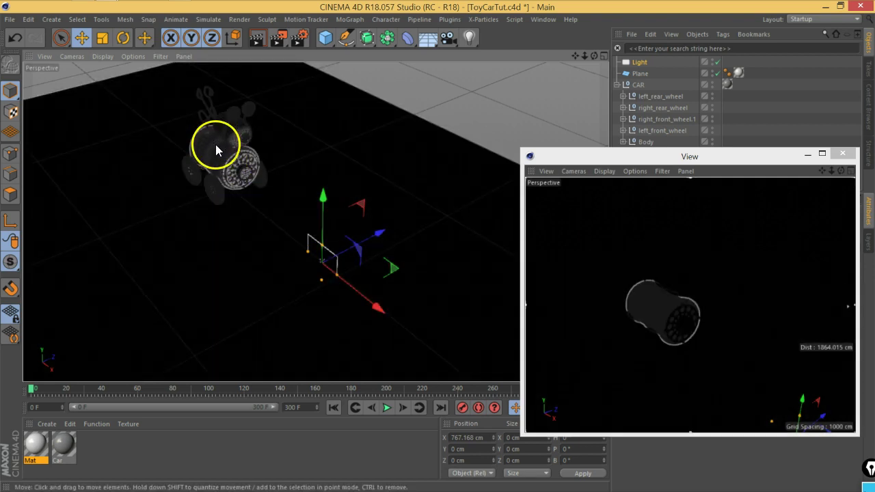
left_click_drag(670, 156, 682, 231)
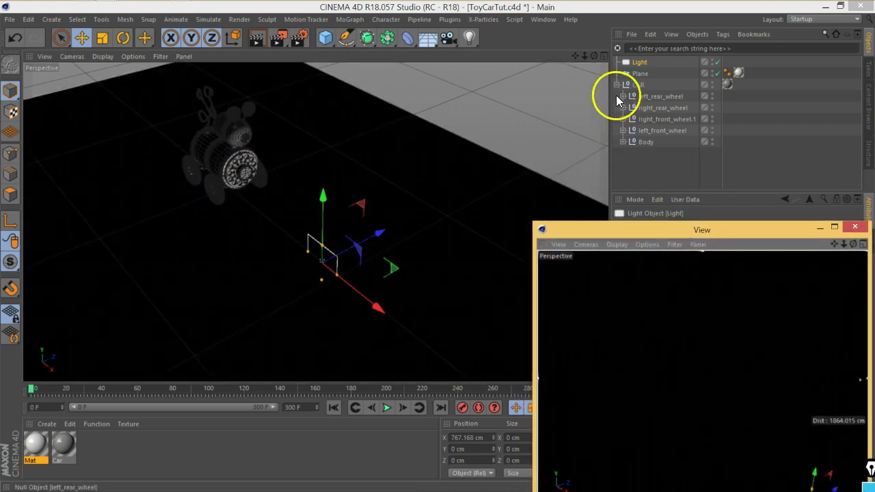
left_click(617, 84)
left_click(640, 86)
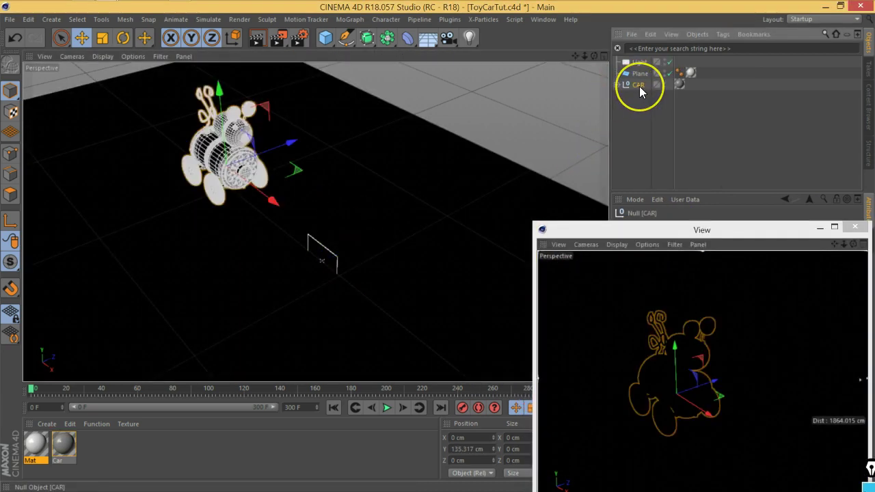
- Give the light a Target tag aimed at CAR and raise it above the floor
right_click(639, 86)
mouse_move(679, 35)
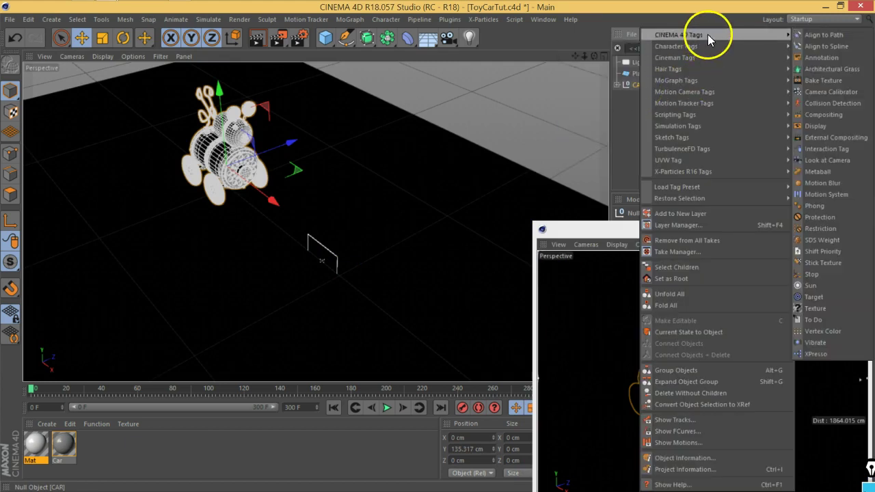
left_click(817, 297)
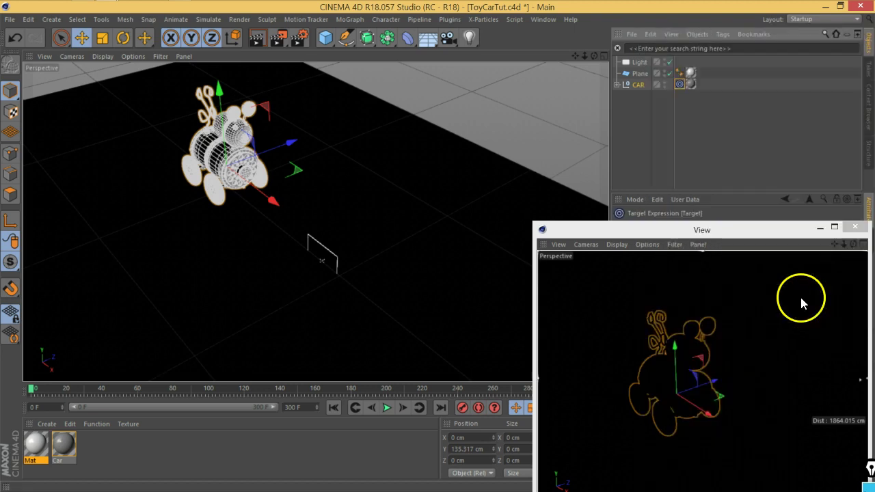
left_click_drag(684, 237, 421, 337)
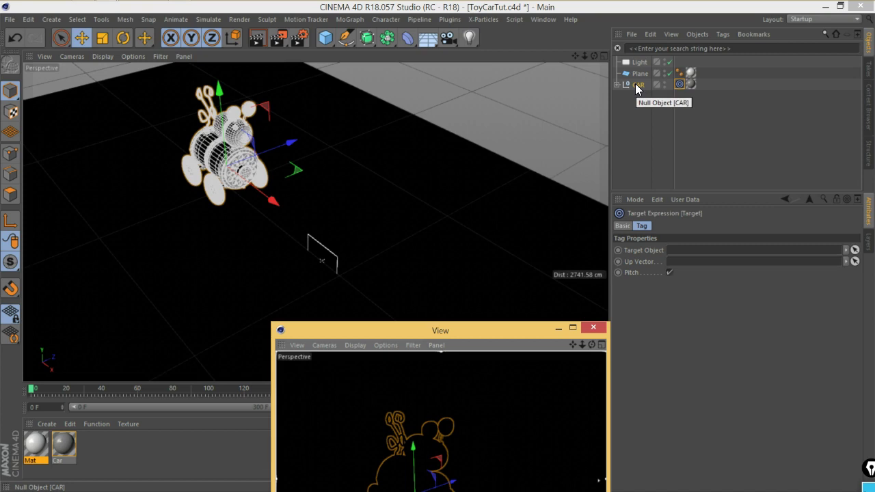
left_click(668, 99)
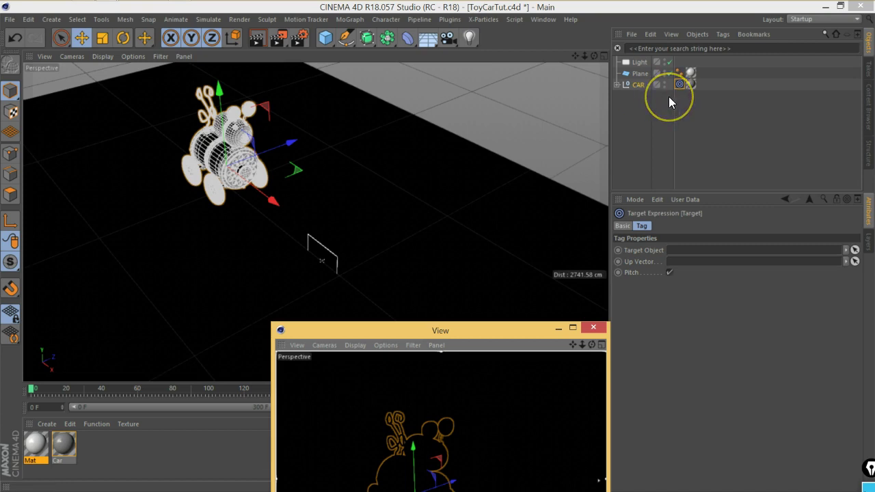
left_click_drag(680, 84, 680, 84)
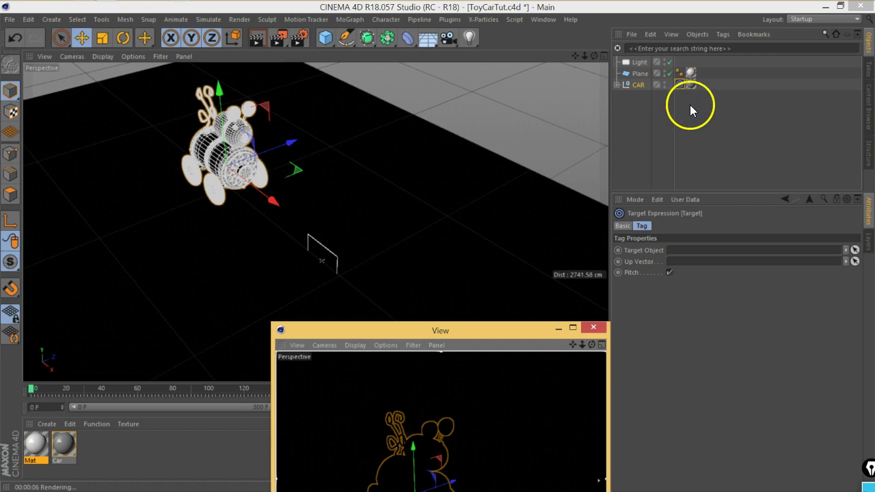
left_click_drag(681, 83, 680, 63)
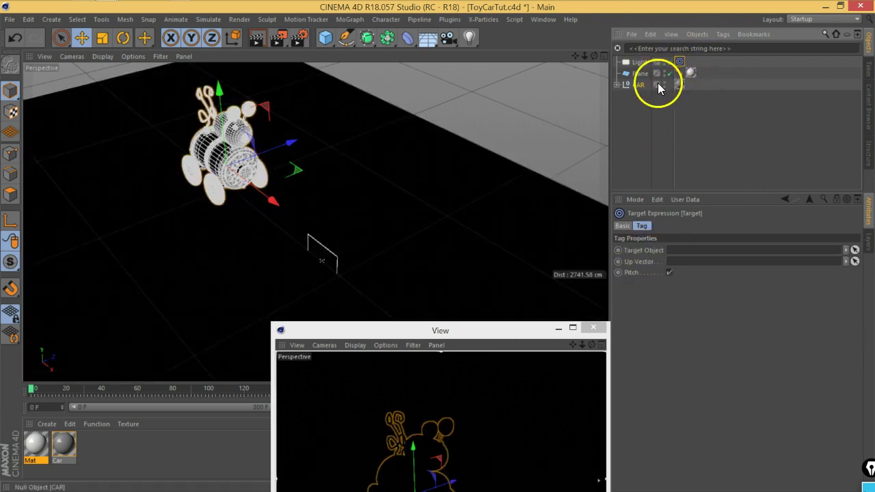
left_click_drag(640, 86, 680, 250)
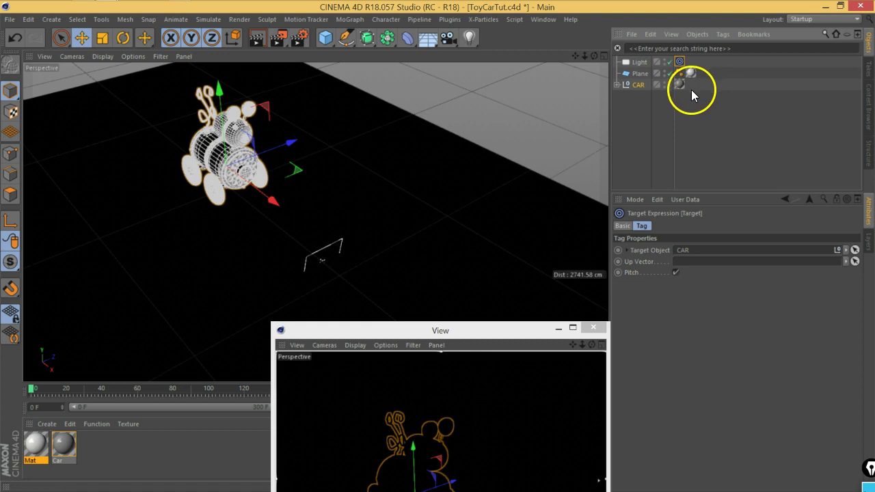
left_click(641, 63)
left_click_drag(336, 218, 334, 100)
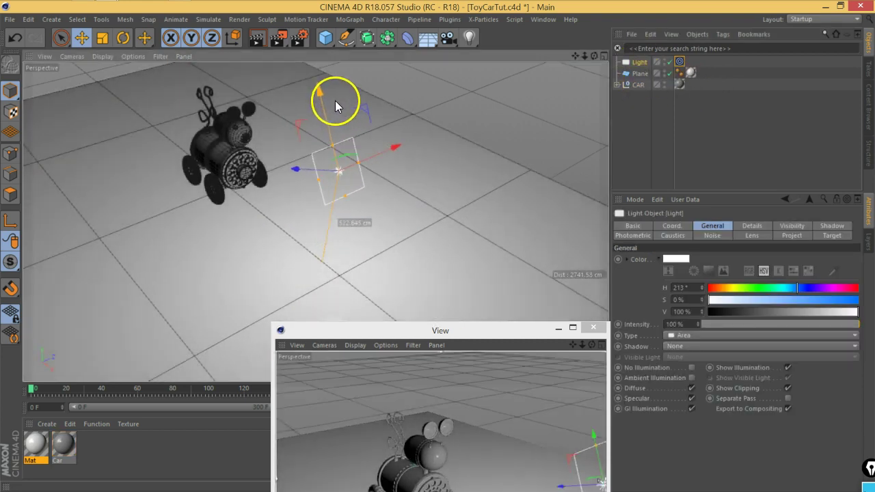
- Move the area light out to roughly X 2484, Y 1234, Z −1402 cm
mouse_move(387, 150)
left_mouse_down()
mouse_move(393, 162)
mouse_move(279, 185)
left_mouse_up()
left_click_drag(456, 337, 729, 176)
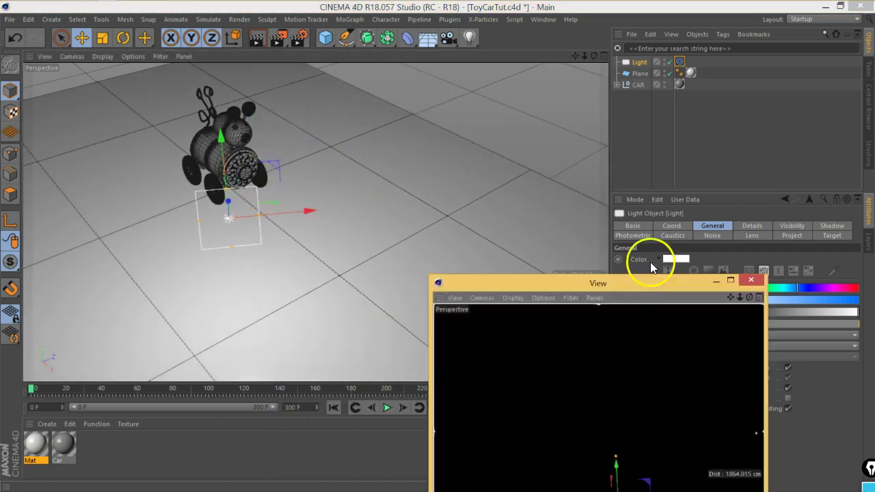
mouse_move(262, 259)
left_mouse_down("alt")
mouse_move(342, 229)
mouse_move(250, 235)
mouse_move(167, 203)
mouse_move(215, 195)
mouse_move(310, 256)
mouse_move(381, 235)
mouse_move(151, 214)
mouse_move(158, 228)
mouse_move(252, 219)
mouse_move(197, 221)
mouse_move(182, 188)
mouse_move(168, 185)
mouse_move(258, 281)
mouse_move(225, 254)
mouse_move(178, 234)
left_mouse_up("alt")
scroll(185, 194, "down", 3)
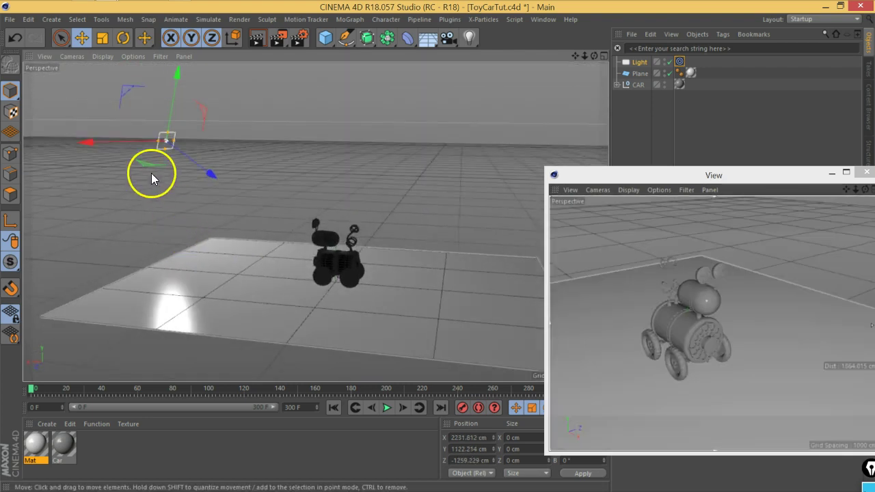
mouse_move(206, 173)
left_mouse_down()
mouse_move(180, 162)
mouse_move(188, 166)
left_mouse_up()
- Stretch the area light into a wider, taller panel
left_click_drag(166, 133, 213, 131)
left_click_drag(152, 139, 148, 173)
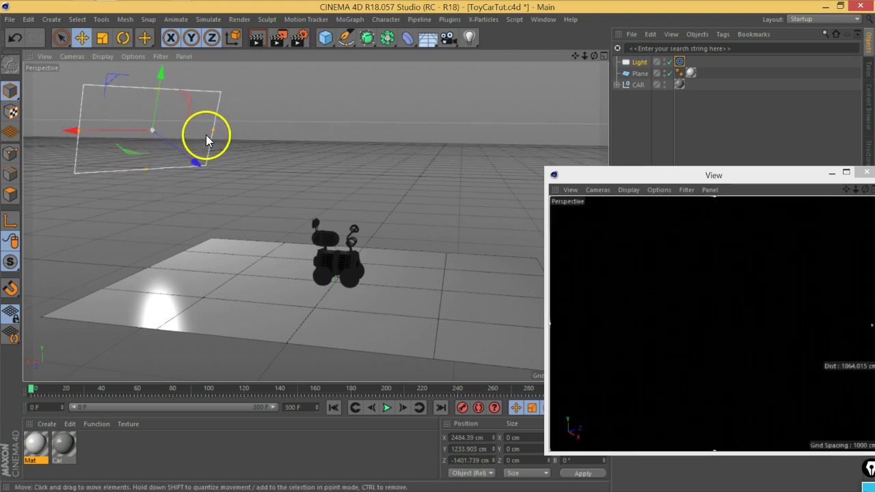
left_click_drag(219, 132, 233, 129)
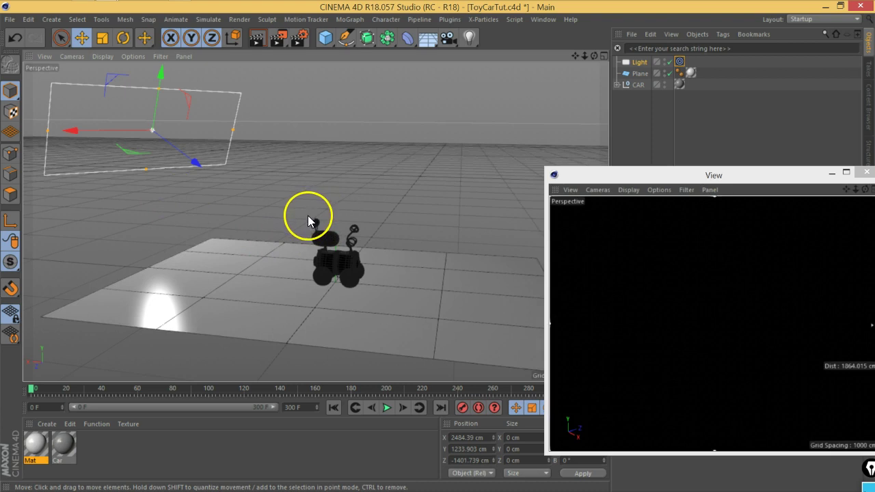
mouse_move(166, 224)
left_mouse_down("alt")
mouse_move(306, 235)
mouse_move(423, 223)
mouse_move(406, 239)
mouse_move(356, 248)
mouse_move(260, 250)
mouse_move(281, 242)
mouse_move(201, 272)
mouse_move(262, 263)
mouse_move(284, 248)
left_mouse_up("alt")
mouse_move(287, 247)
right_mouse_down("alt")
mouse_move(284, 239)
mouse_move(290, 243)
right_mouse_up("alt")
scroll(289, 236, "up", 2)
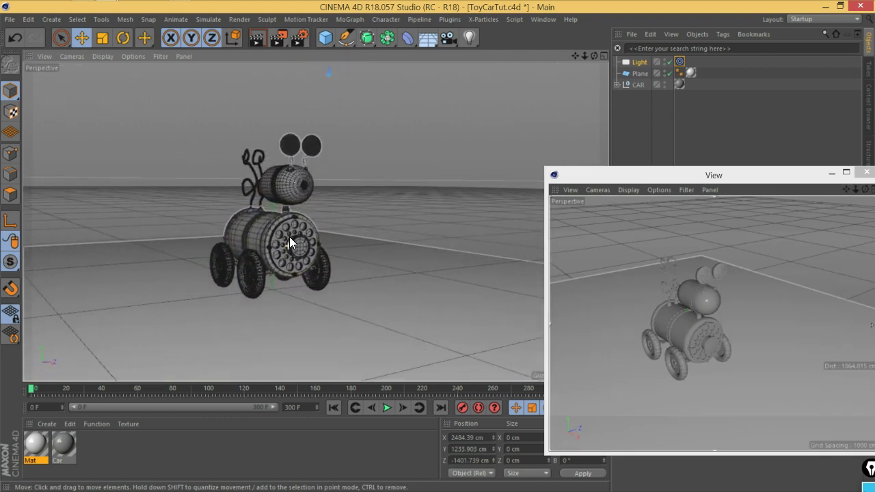
scroll(289, 237, "up", 2)
scroll(298, 226, "up", 2)
mouse_move(301, 217)
left_mouse_down("alt")
mouse_move(308, 206)
mouse_move(248, 226)
mouse_move(292, 219)
mouse_move(257, 205)
left_mouse_up("alt")
left_click_drag(688, 178, 467, 128)
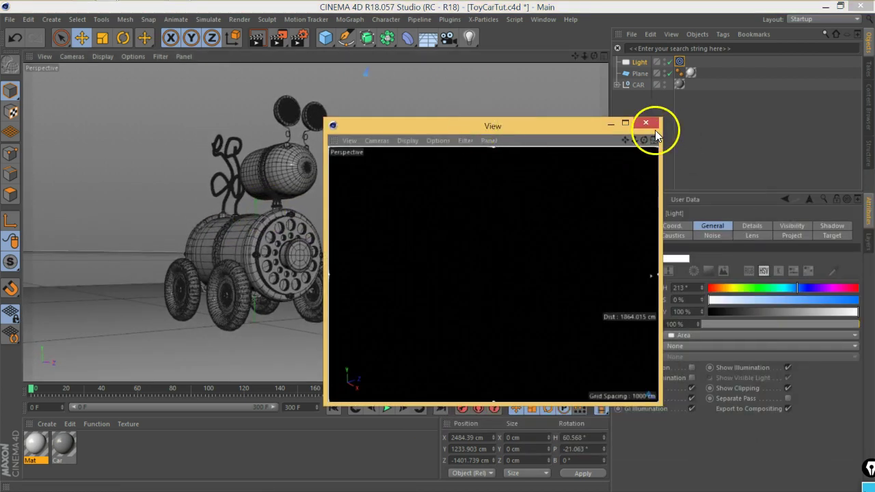
- Close the floating render view and switch the Physical sampler back to Fixed
left_click(655, 127)
left_click_drag(284, 39, 328, 53)
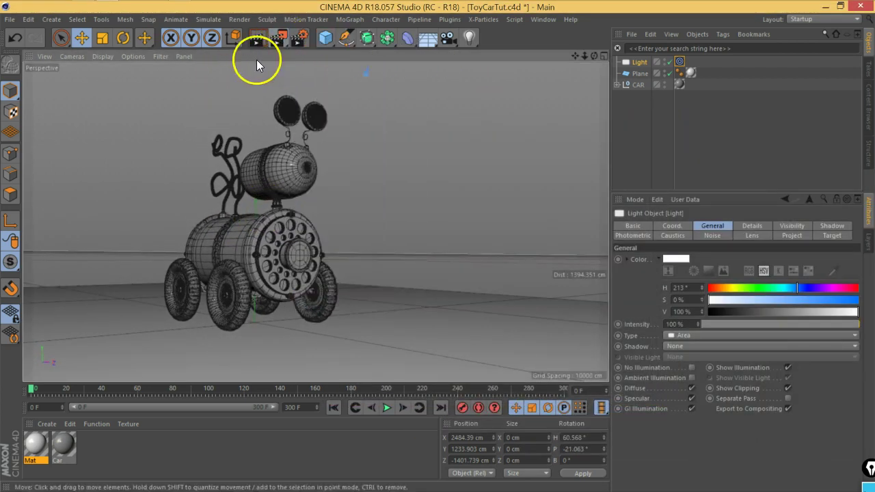
key("ctrl+b")
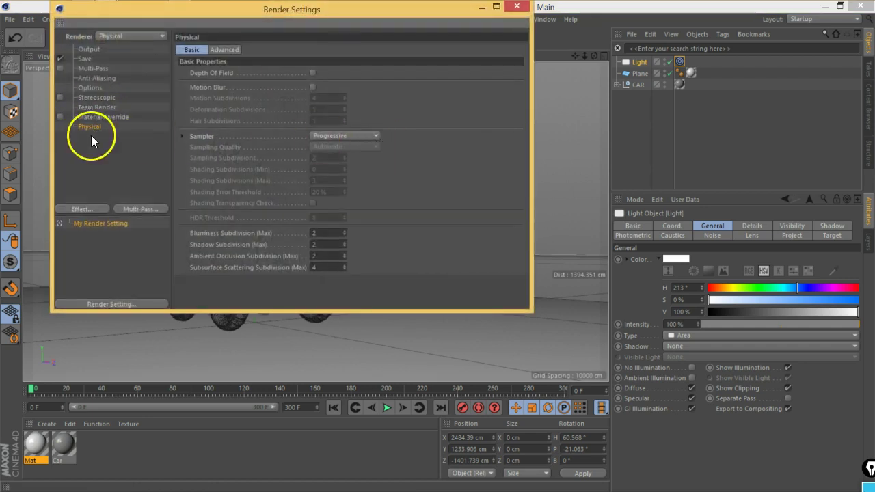
left_click(320, 136)
left_click(330, 145)
left_click(517, 8)
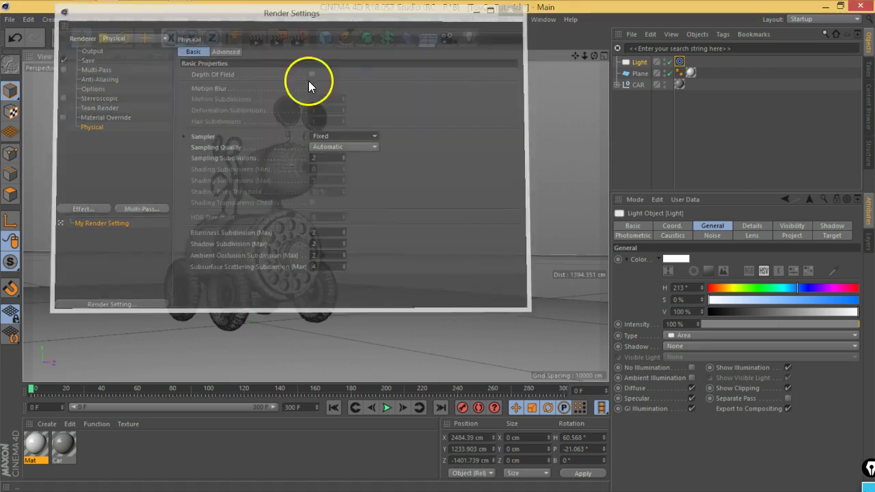
left_click_drag(281, 41, 208, 135)
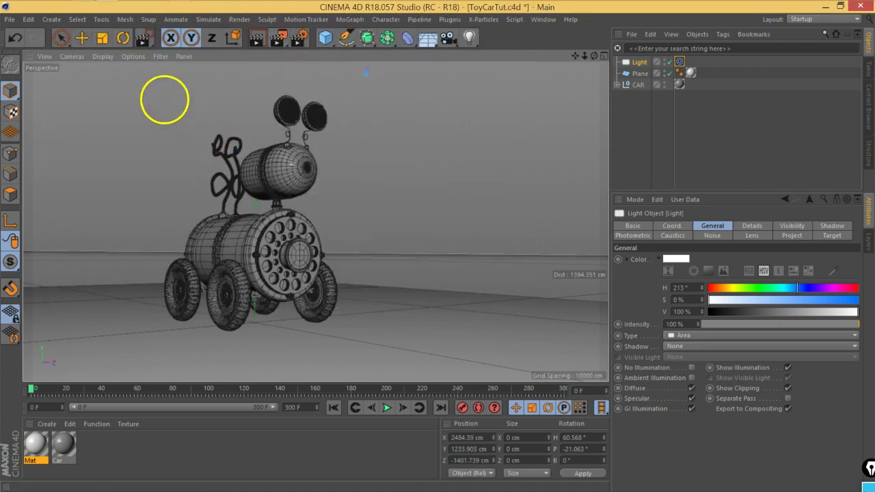
left_click_drag(277, 38, 311, 59)
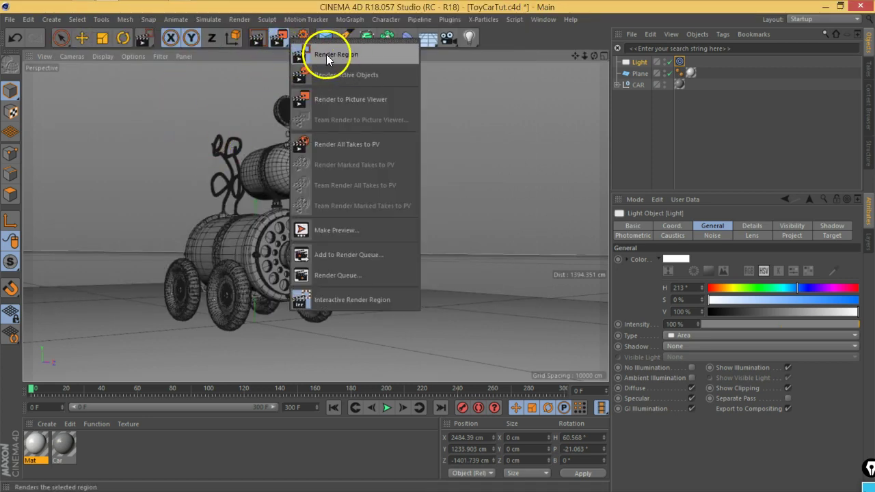
- Render a region drawn around the toy car in the viewport
left_click(326, 54)
left_click_drag(154, 90, 356, 276)
left_click(469, 262)
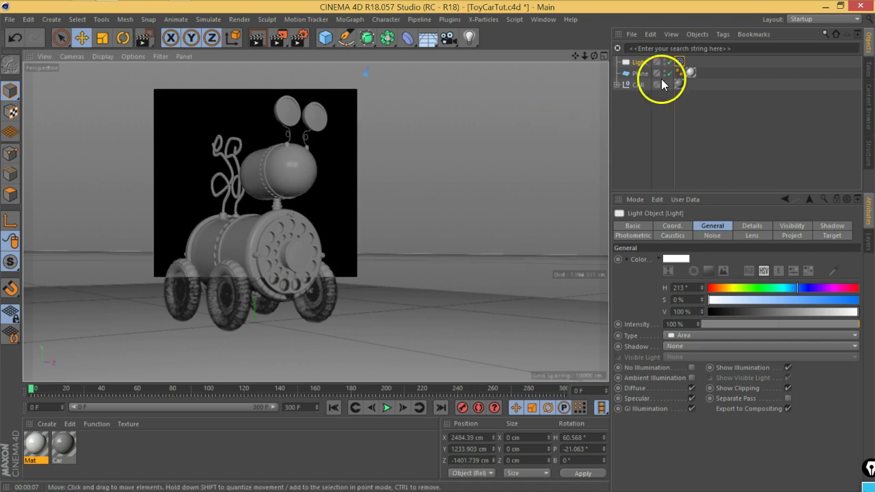
- Rename the light to 'key'
double_click(647, 62)
type("key")
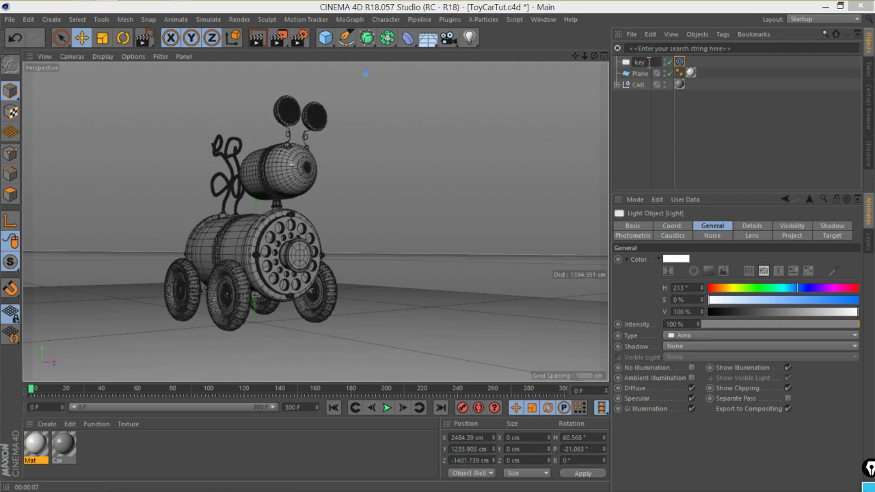
key("Return")
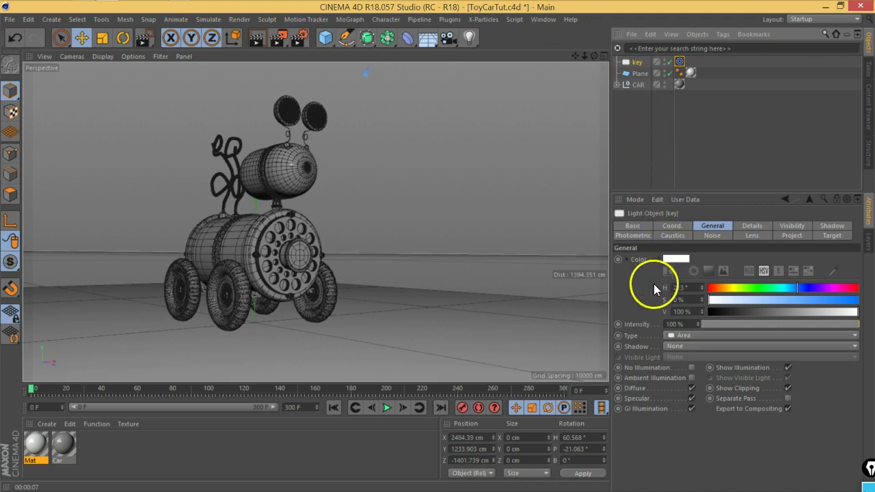
- Set the light's shadow to Shadow Maps (Soft) and render the viewport
left_click(673, 346)
left_click(685, 370)
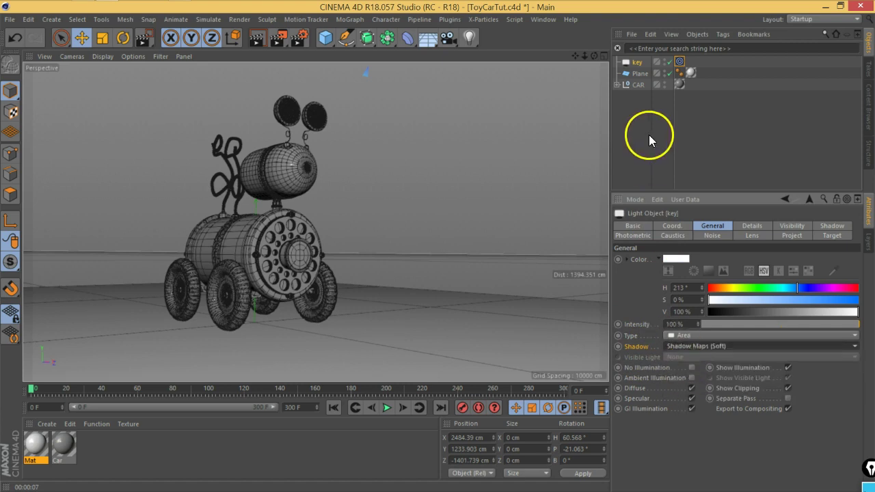
left_click(637, 137)
left_click(257, 39)
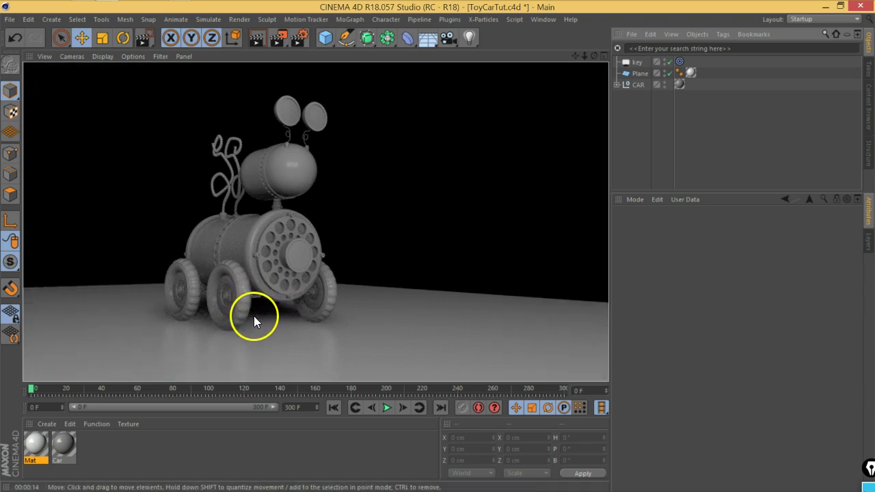
- Switch the renderer from Physical back to Standard in Render Settings
key("ctrl+b")
left_click(134, 36)
left_click(135, 45)
left_click(517, 7)
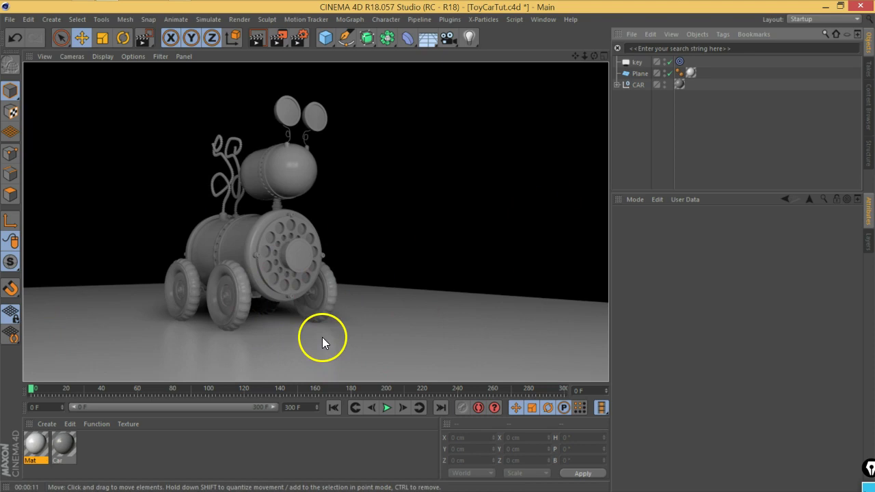
- In the Front view, lower the ground plane to Y 5.919 cm under the wheels
left_click(602, 58)
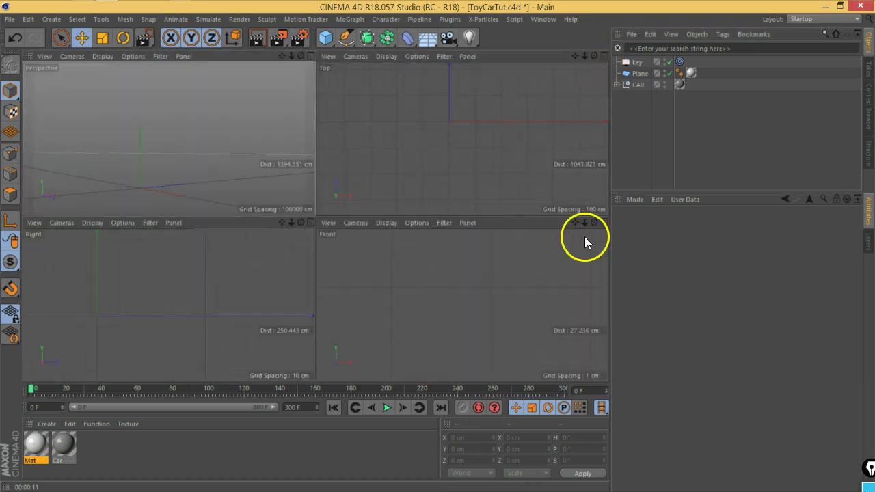
left_click(310, 225)
scroll(309, 226, "down", 2)
scroll(310, 227, "down", 4)
scroll(309, 227, "down", 4)
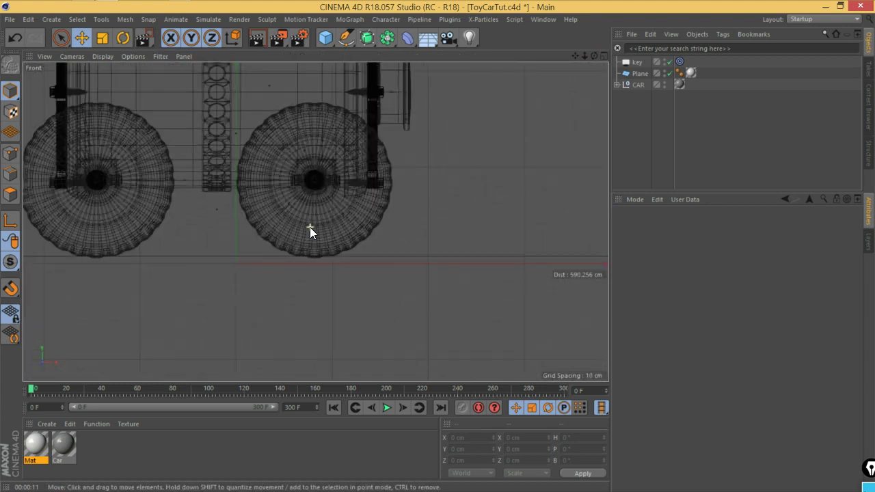
left_click(640, 74)
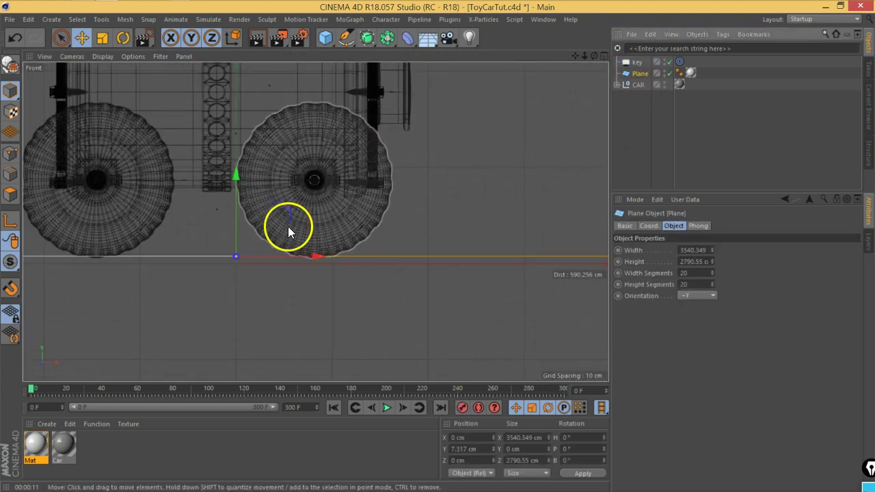
scroll(234, 269, "up", 1)
scroll(307, 250, "up", 1)
scroll(298, 244, "up", 1)
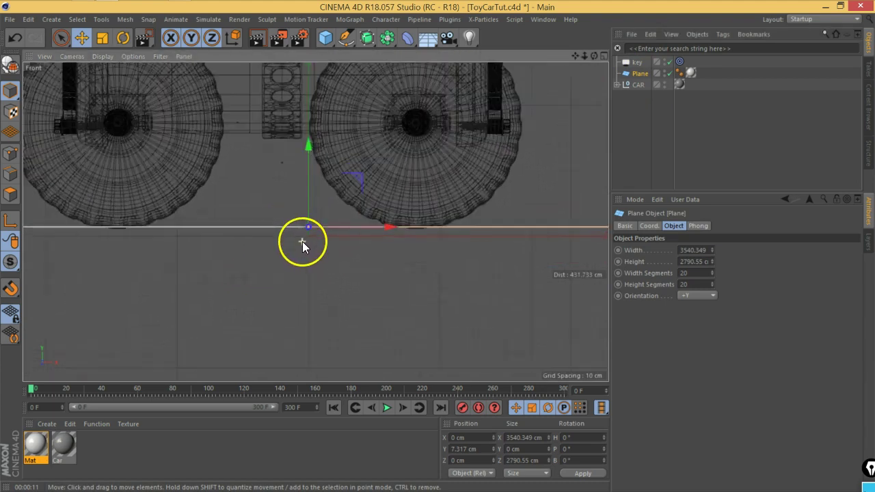
scroll(312, 238, "up", 2)
middle_click_drag(312, 144, 254, 189, "alt")
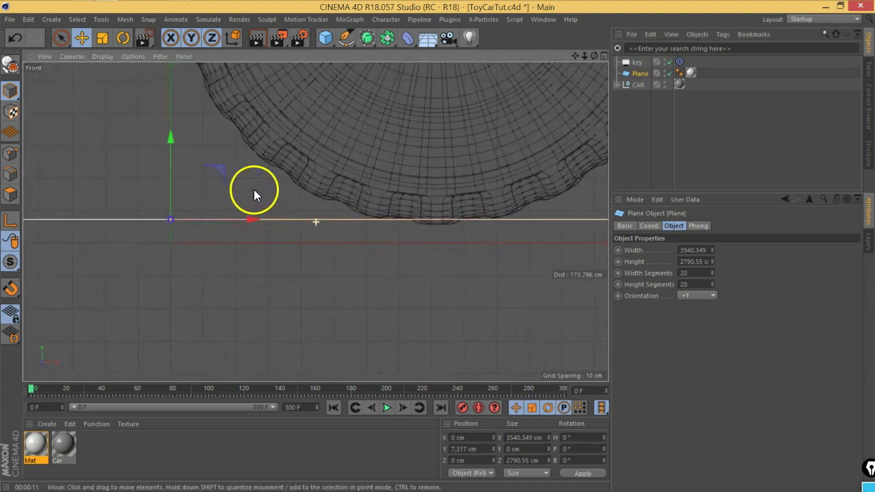
left_click_drag(171, 144, 173, 148)
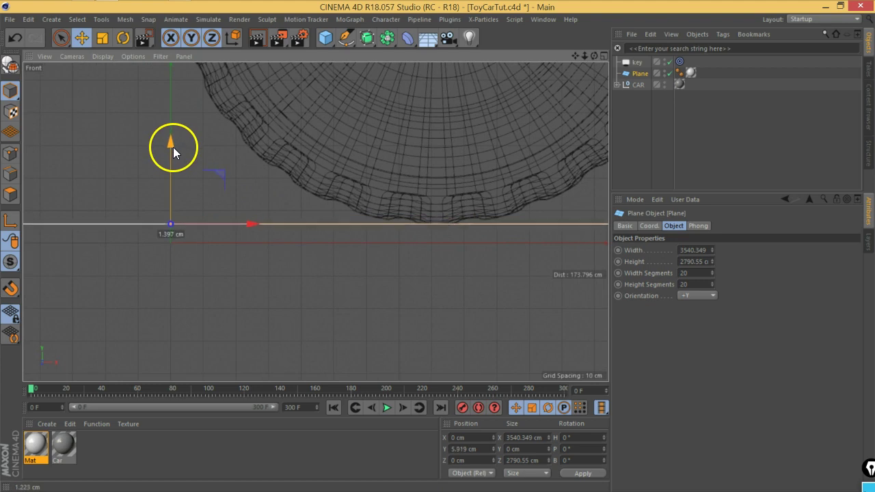
middle_click_drag(96, 231, 370, 244, "alt")
scroll(338, 267, "up", 1)
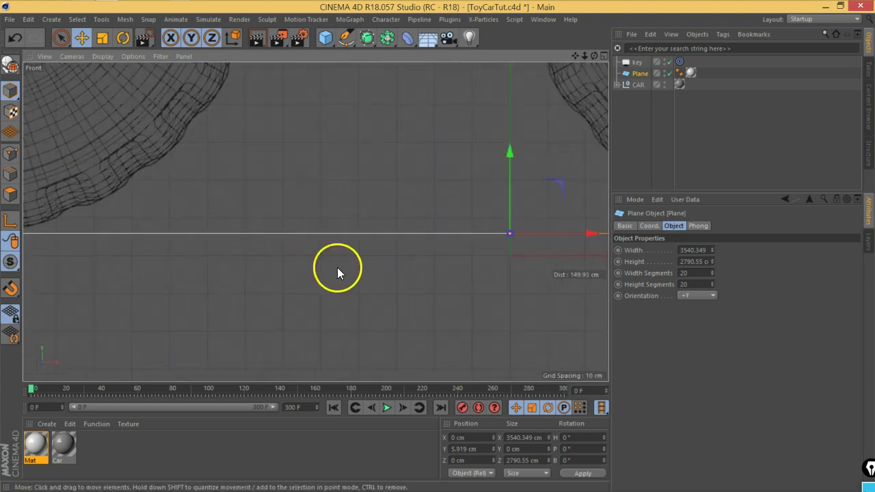
middle_click_drag(337, 268, 355, 265, "alt")
middle_click_drag(236, 266, 196, 250, "alt")
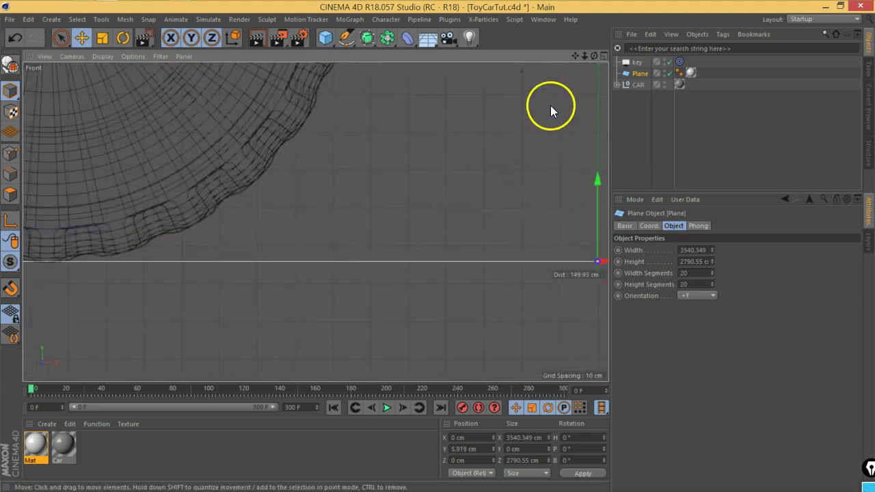
- Return to the single Perspective view and render it
middle_click(597, 62)
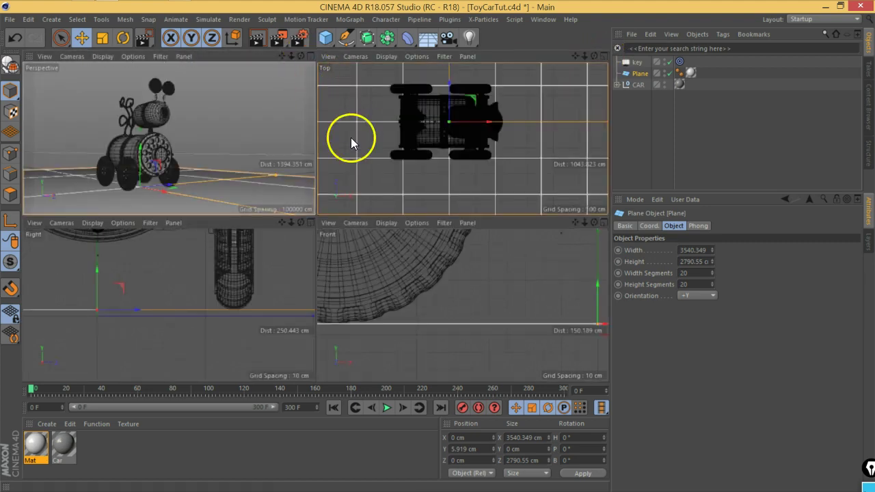
left_click(310, 56)
left_click(405, 175)
mouse_move(418, 248)
left_mouse_down("alt")
mouse_move(417, 240)
mouse_move(317, 205)
mouse_move(335, 238)
left_mouse_up("alt")
left_click(266, 44)
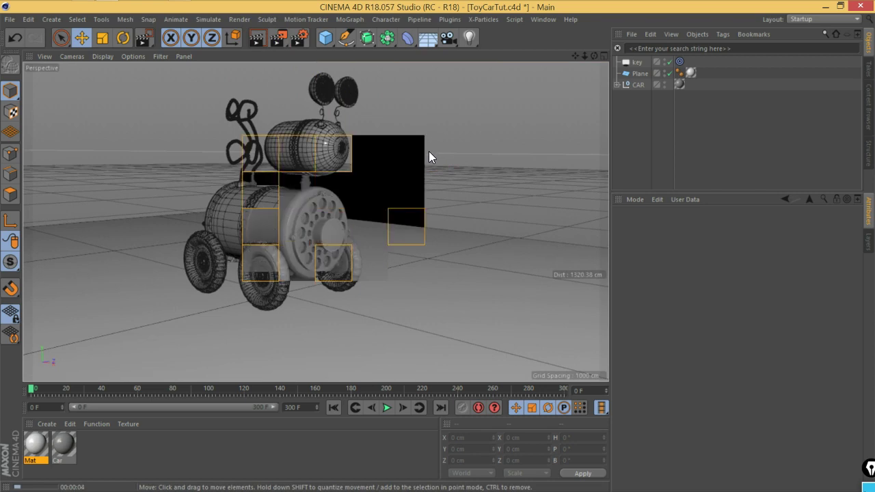
- Render the perspective view to preview the grey toy car and its soft wheel shadows
left_click(420, 159)
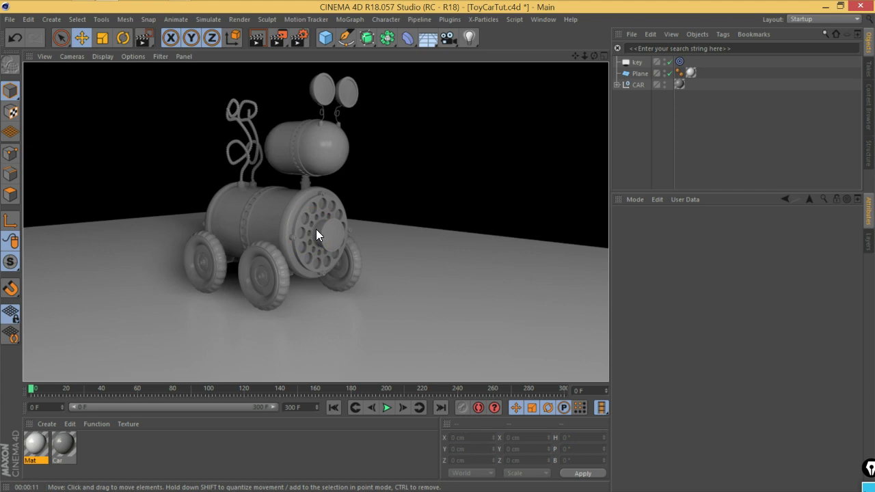
- Open Render Settings and add the Ambient Occlusion post effect
left_click(299, 39)
left_click_drag(245, 17, 538, 43)
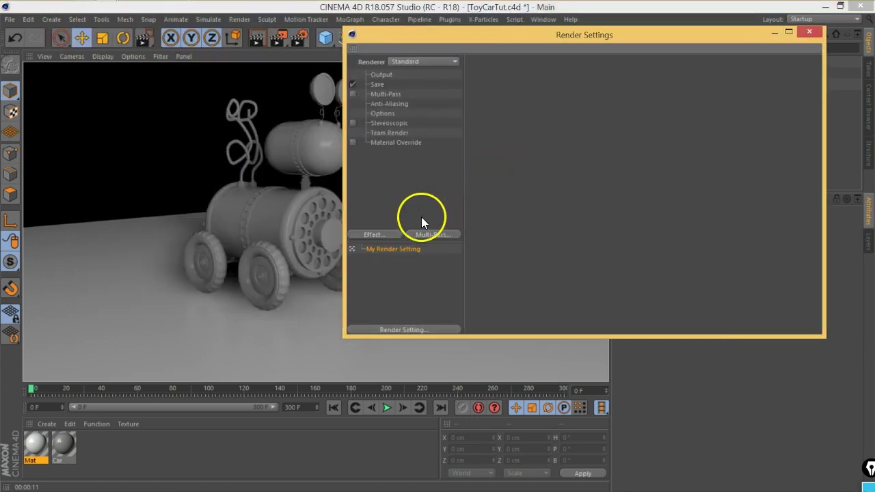
left_click(363, 235)
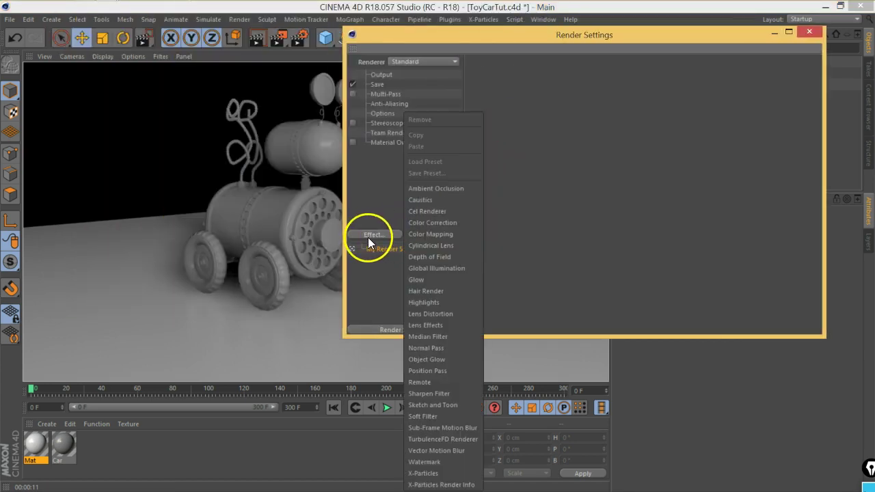
left_click(432, 188)
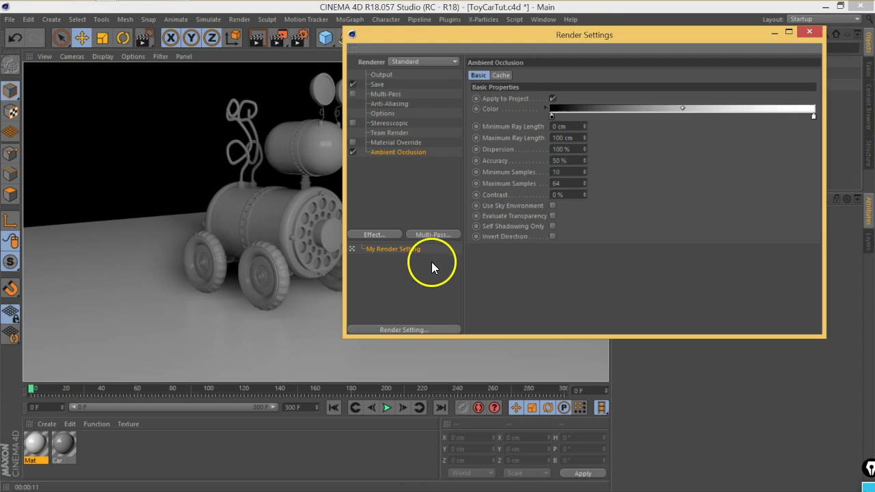
left_click_drag(473, 37, 506, 44)
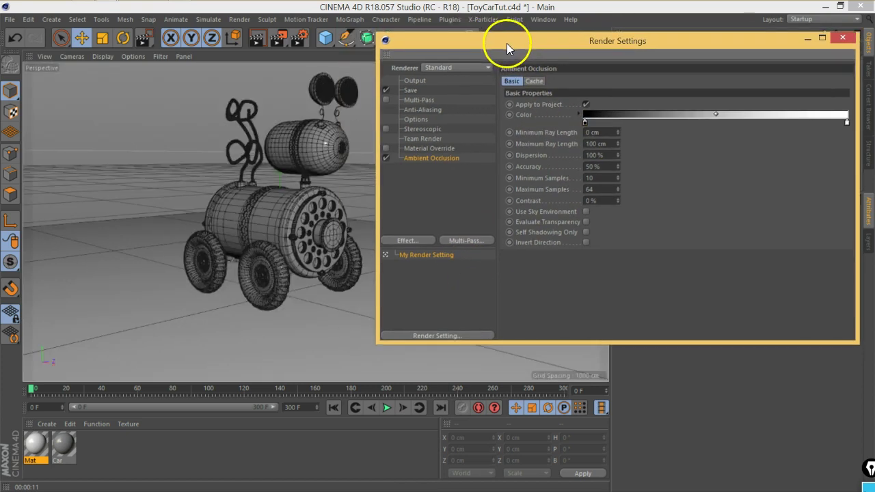
- Lower the Ambient Occlusion Maximum Ray Length from 100 cm to 30 cm
left_click(531, 136)
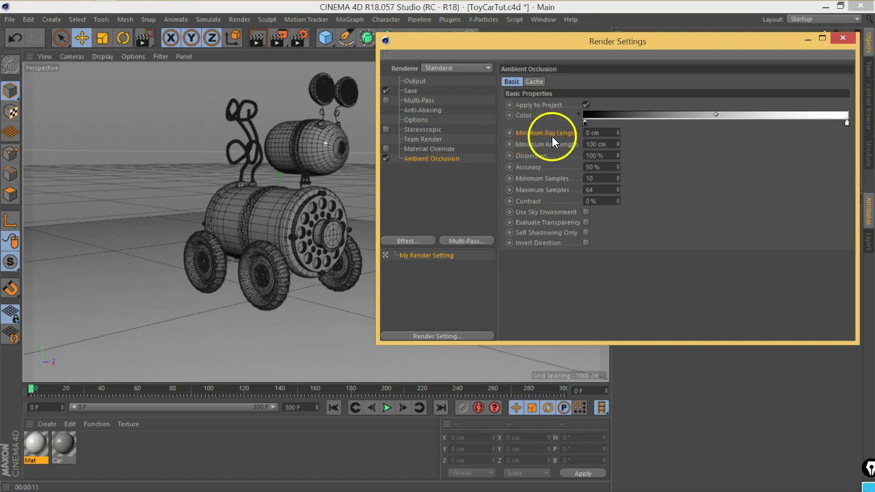
left_click(584, 132)
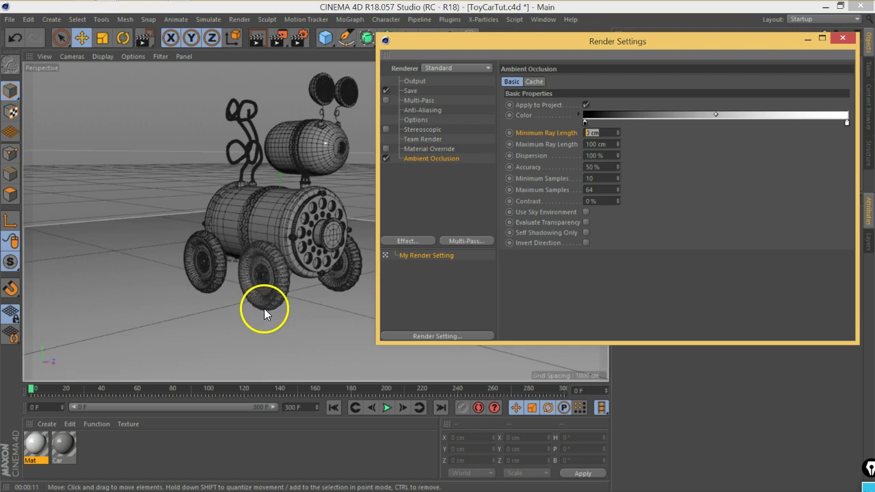
left_click(596, 144)
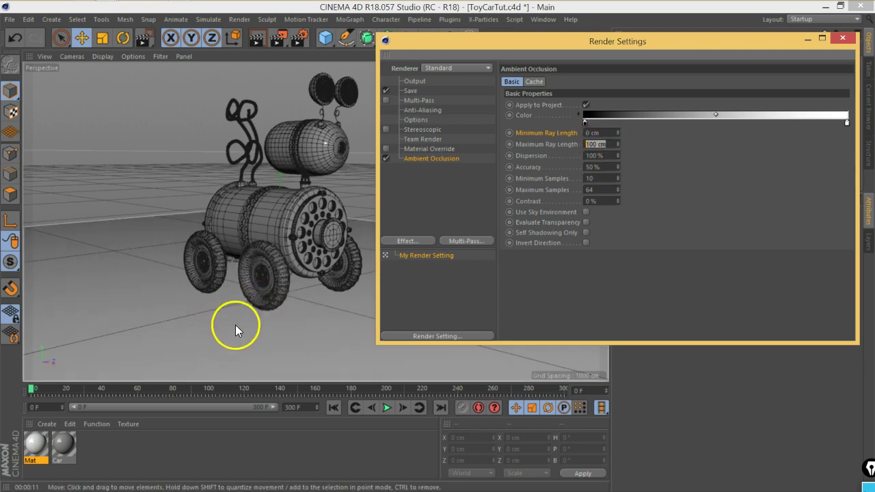
scroll(277, 289, "up", 3)
scroll(276, 290, "up", 3)
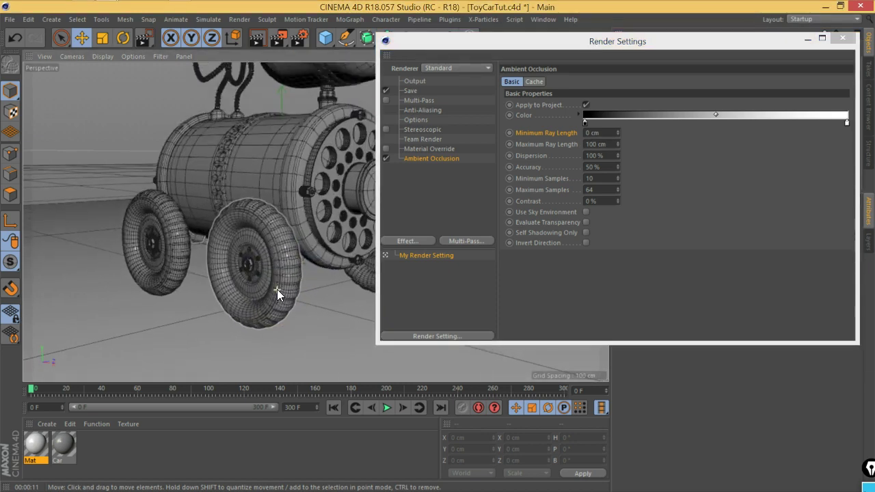
scroll(277, 289, "up", 3)
left_click(277, 297)
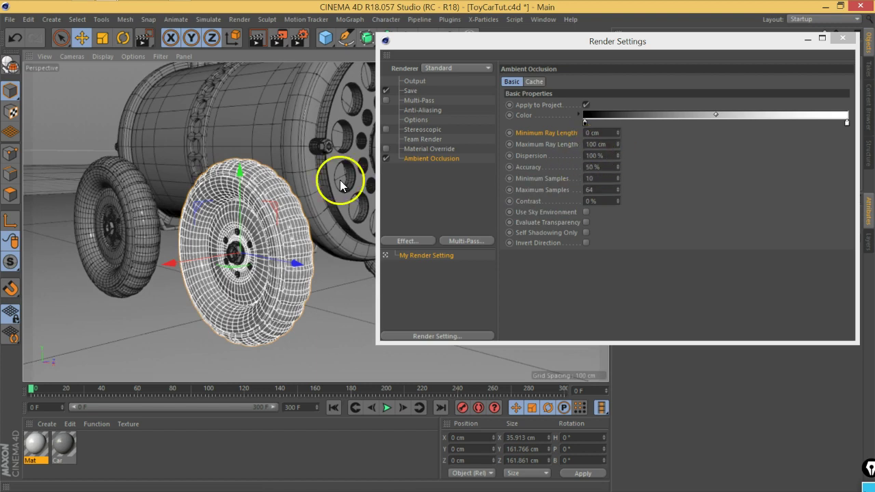
left_click(291, 138)
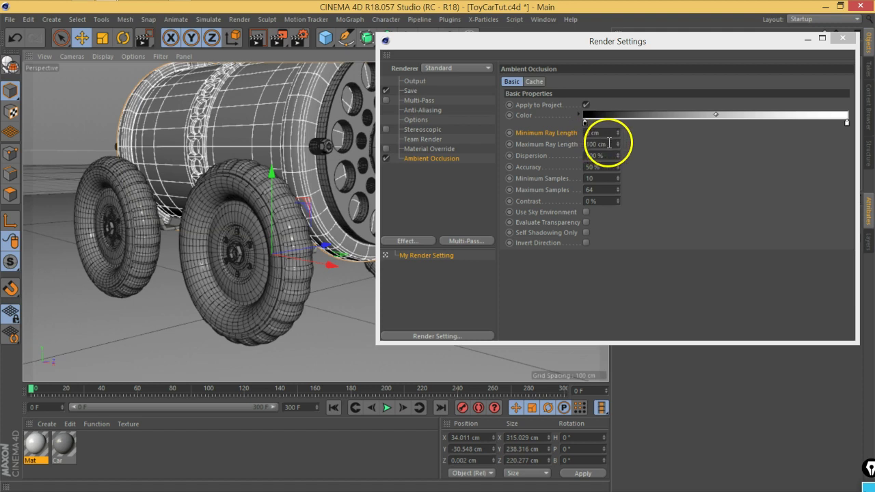
double_click(609, 143)
type("0")
key("Return")
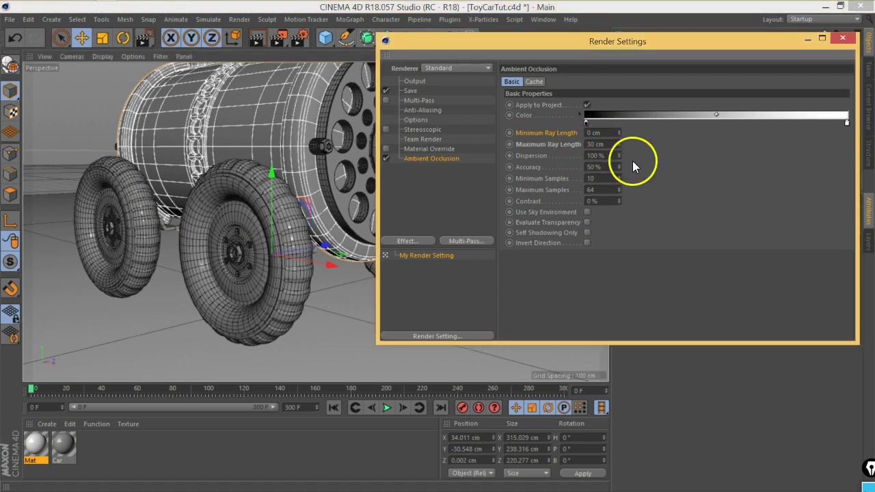
- Render a region around the front wheel to check the occlusion
left_click(346, 55)
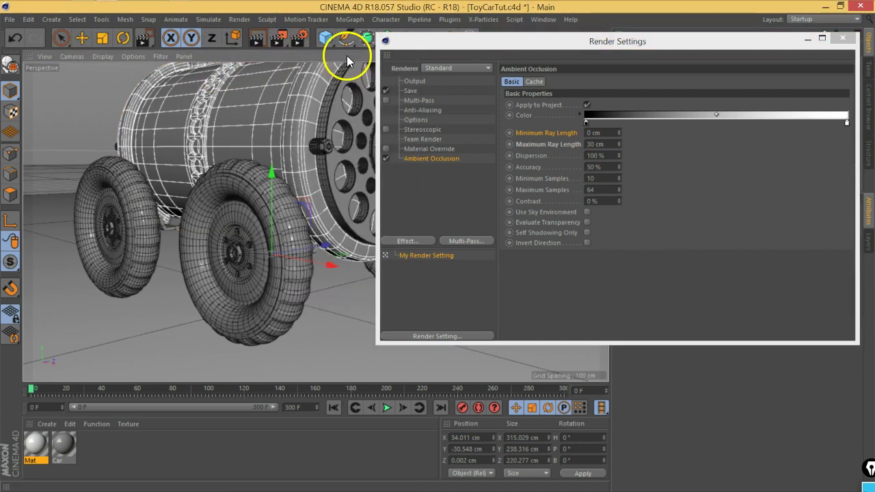
left_click(287, 41)
left_click(212, 38)
left_click(287, 44)
left_click(342, 68)
left_click_drag(236, 347, 322, 292)
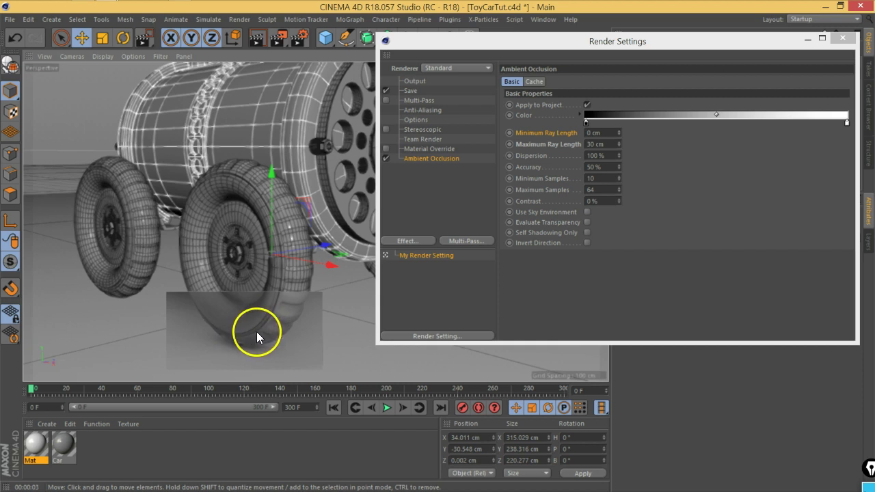
- Set Maximum Ray Length to 50 cm and render regions over the lower wheels and car body
left_click(604, 144)
type("50")
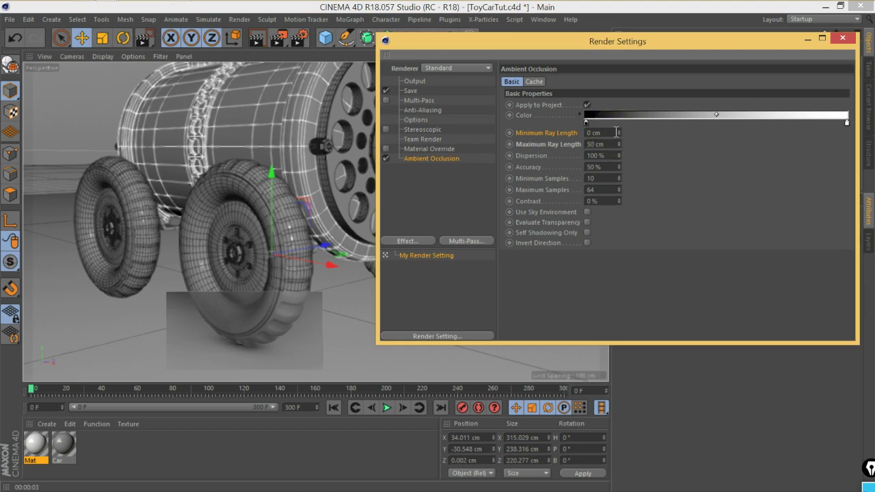
key("Return")
left_click(278, 48)
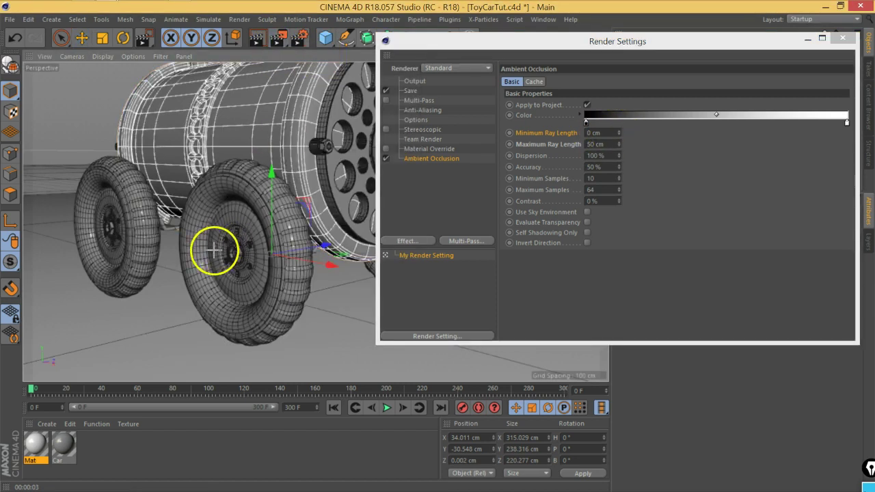
left_click_drag(59, 269, 320, 369)
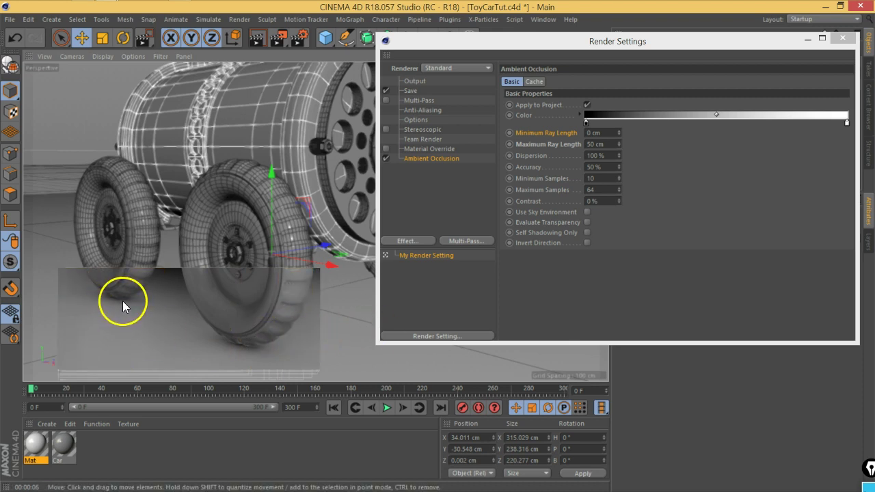
mouse_move(279, 41)
left_mouse_down()
mouse_move(156, 82)
mouse_move(376, 159)
left_mouse_up()
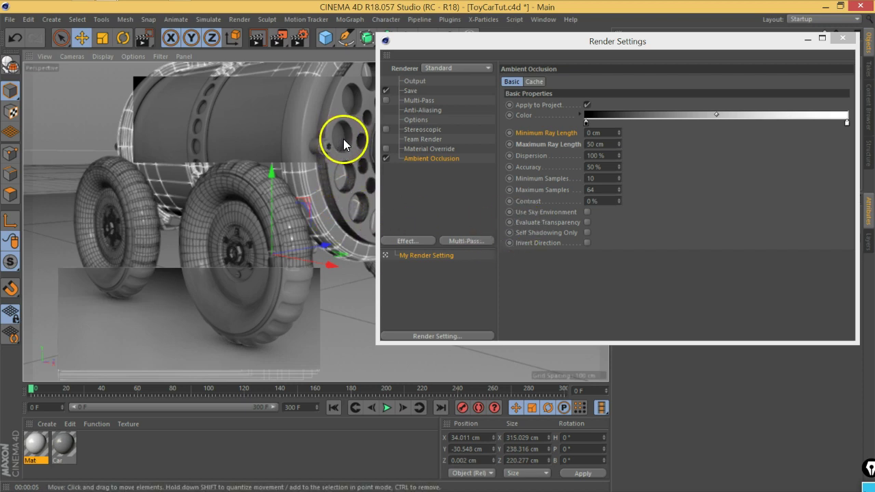
left_click(536, 190)
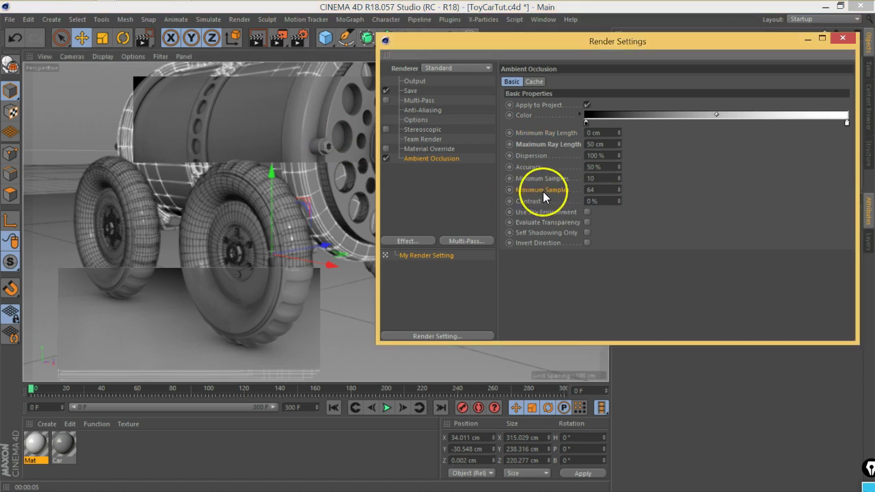
- Set Ambient Occlusion Maximum Samples 128, Accuracy 80%, Contrast 10%, then render a preview
double_click(595, 190)
type("128")
key("Return")
left_click(594, 173)
double_click(594, 169)
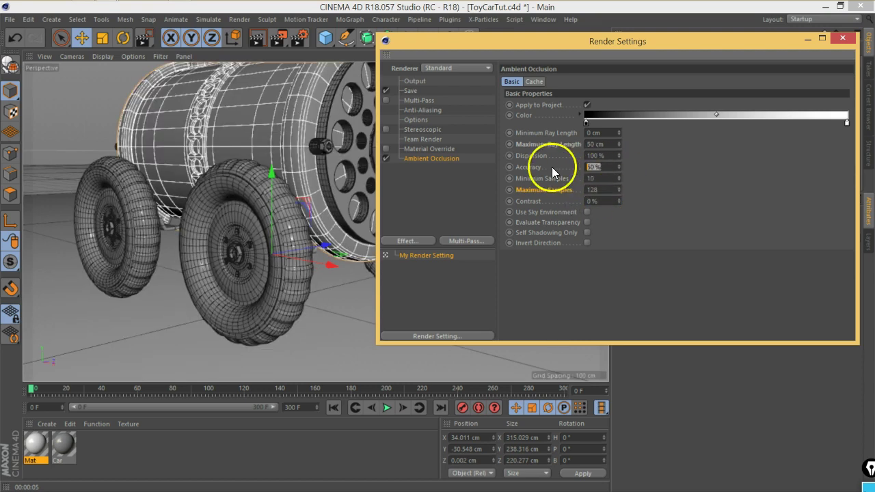
type("80")
key("Return")
left_click(573, 203)
double_click(592, 201)
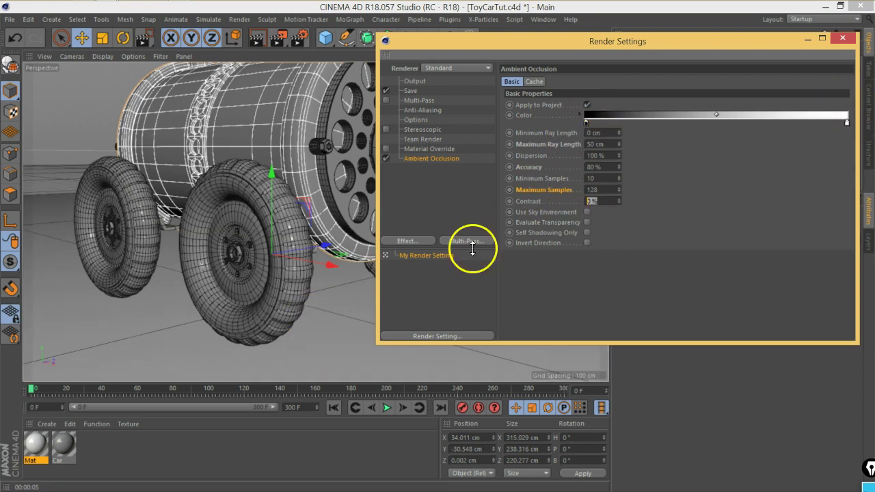
type("10")
key("Return")
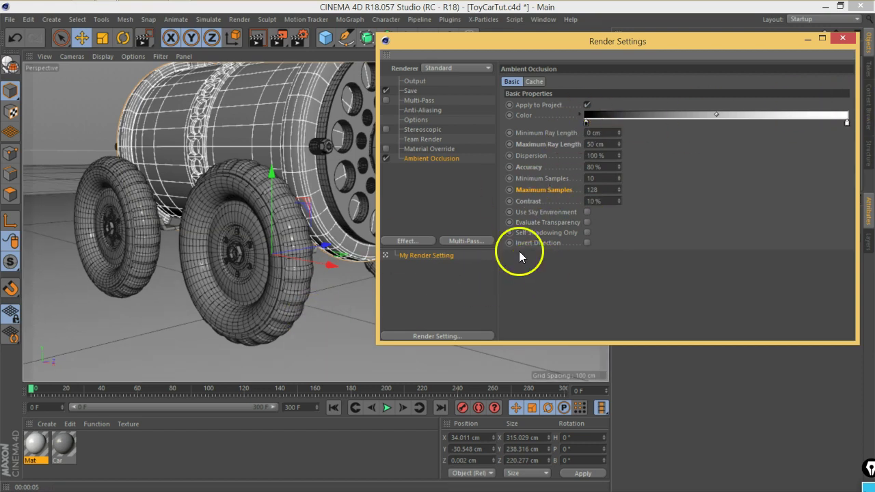
left_click(260, 39)
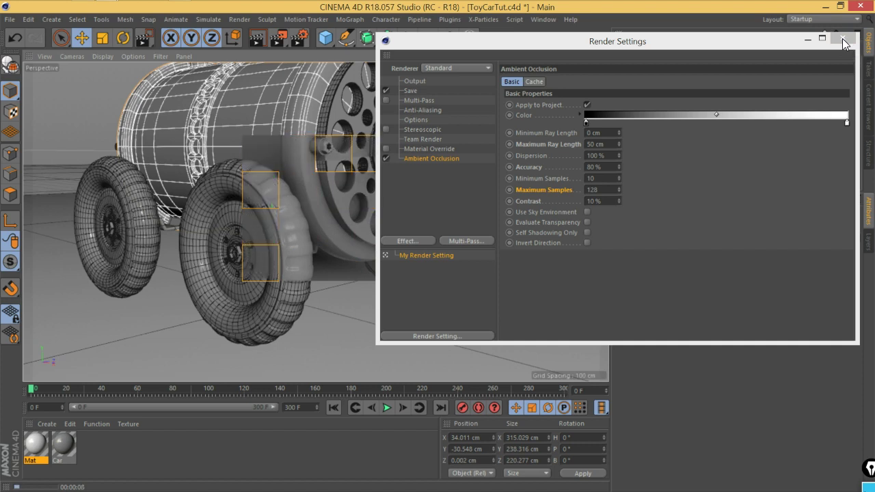
- Close Render Settings and stop the running preview render
left_click(844, 44)
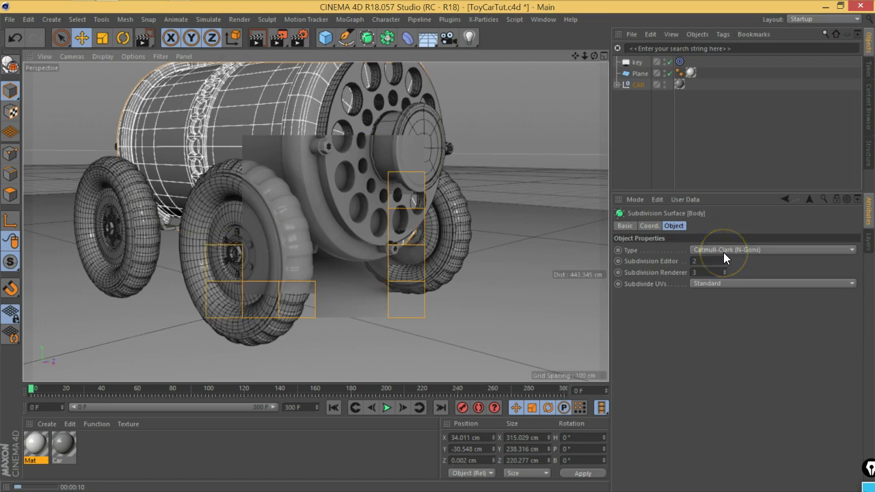
left_click(358, 316)
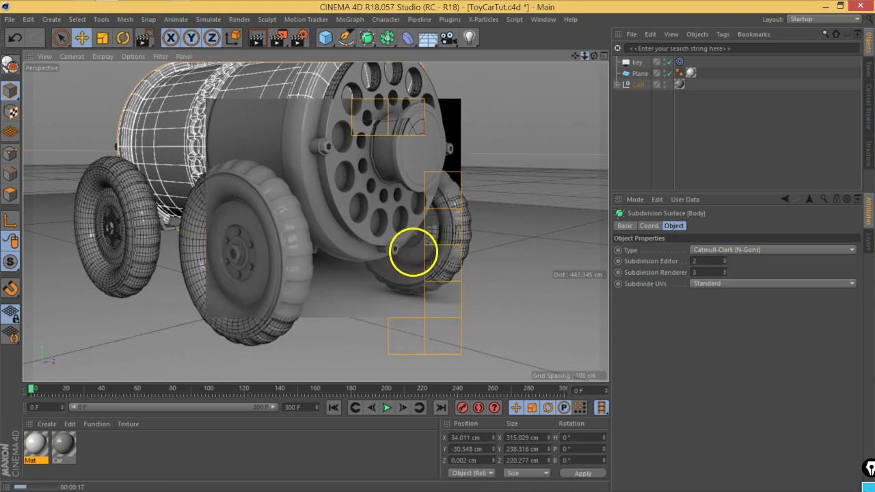
left_click(586, 62)
- Zoom out, orbit to a higher view, and render the whole car with ambient occlusion
scroll(388, 228, "down", 2)
scroll(384, 230, "down", 2)
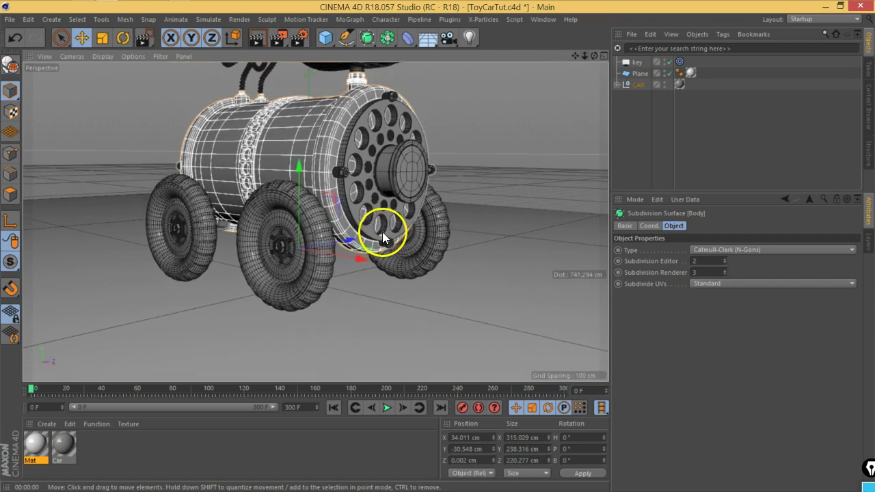
scroll(383, 231, "down", 2)
mouse_move(411, 197)
left_mouse_down("alt")
mouse_move(392, 224)
mouse_move(380, 275)
mouse_move(386, 249)
mouse_move(415, 247)
mouse_move(415, 228)
mouse_move(347, 288)
mouse_move(353, 267)
mouse_move(340, 262)
left_mouse_up("alt")
left_click(329, 268)
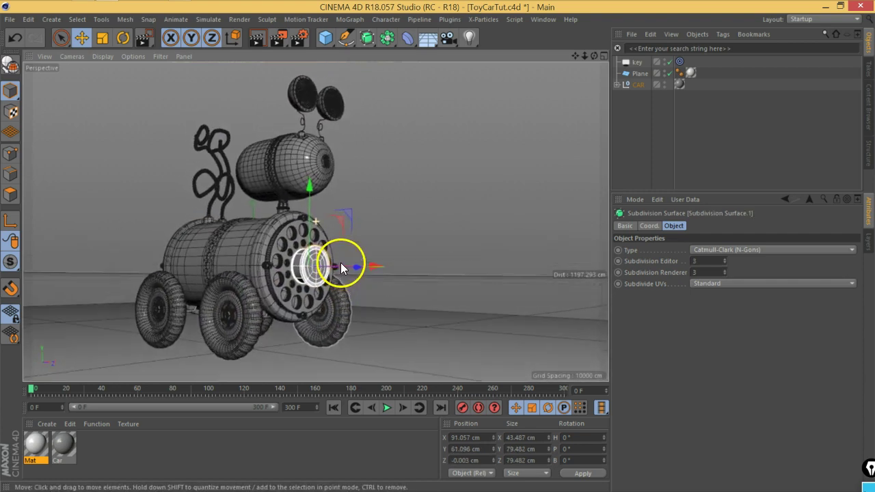
left_click(257, 37)
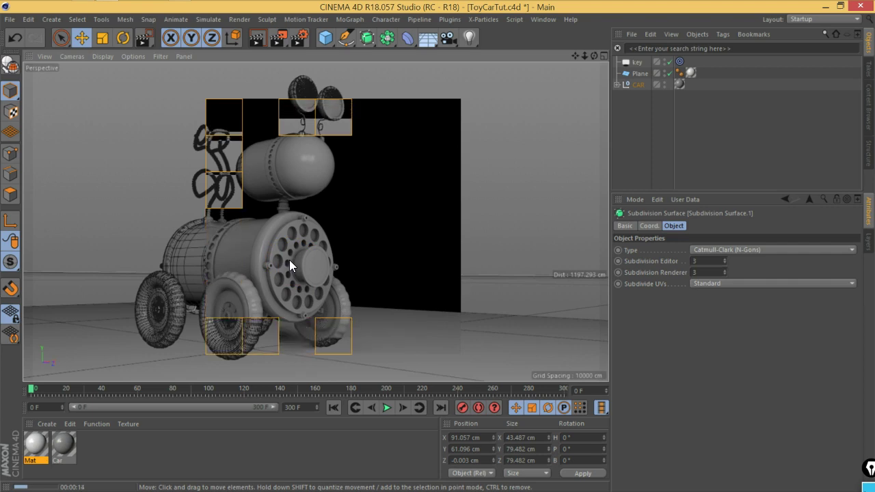
left_click_drag(291, 262, 355, 320)
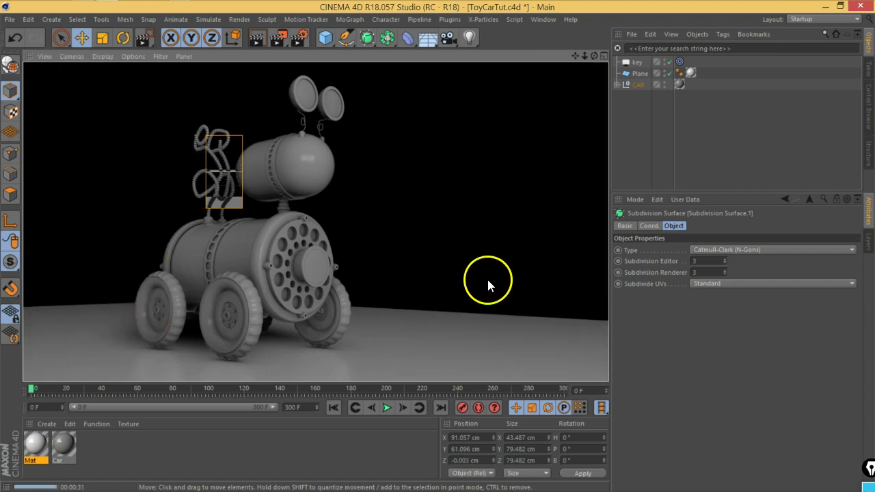
- Lower the key light's Intensity from 100% to about 65%
left_click(639, 63)
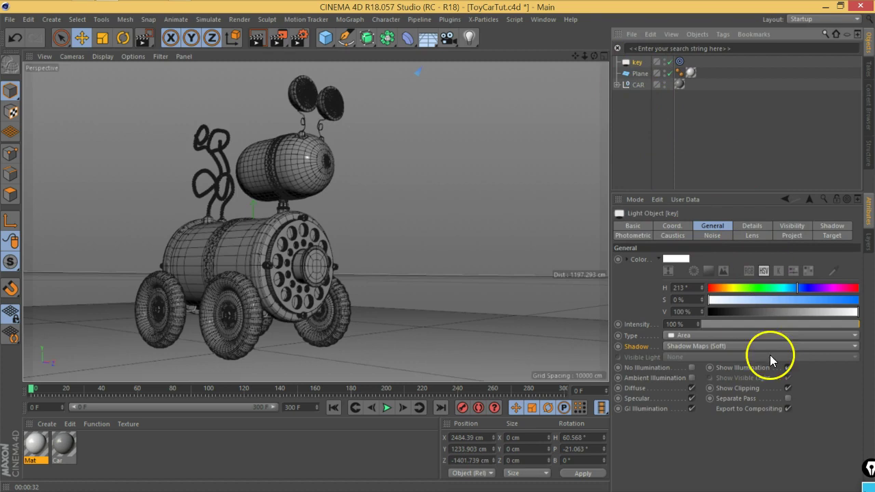
left_click_drag(844, 324, 807, 324)
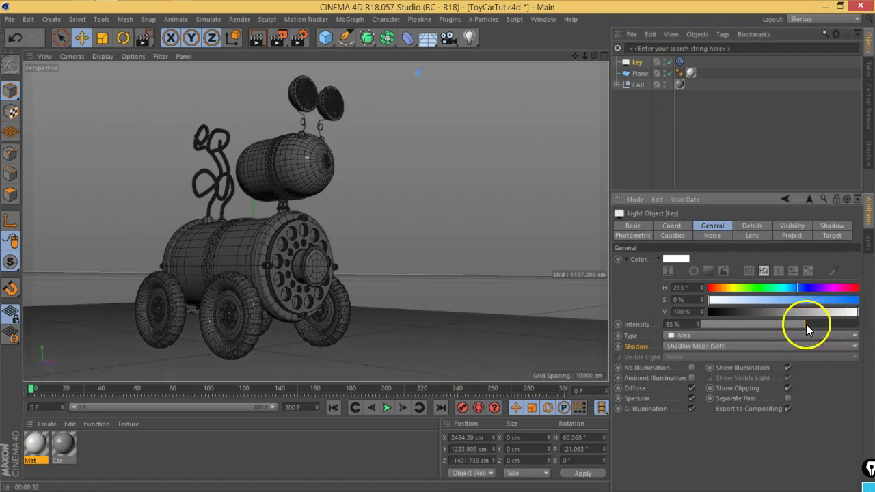